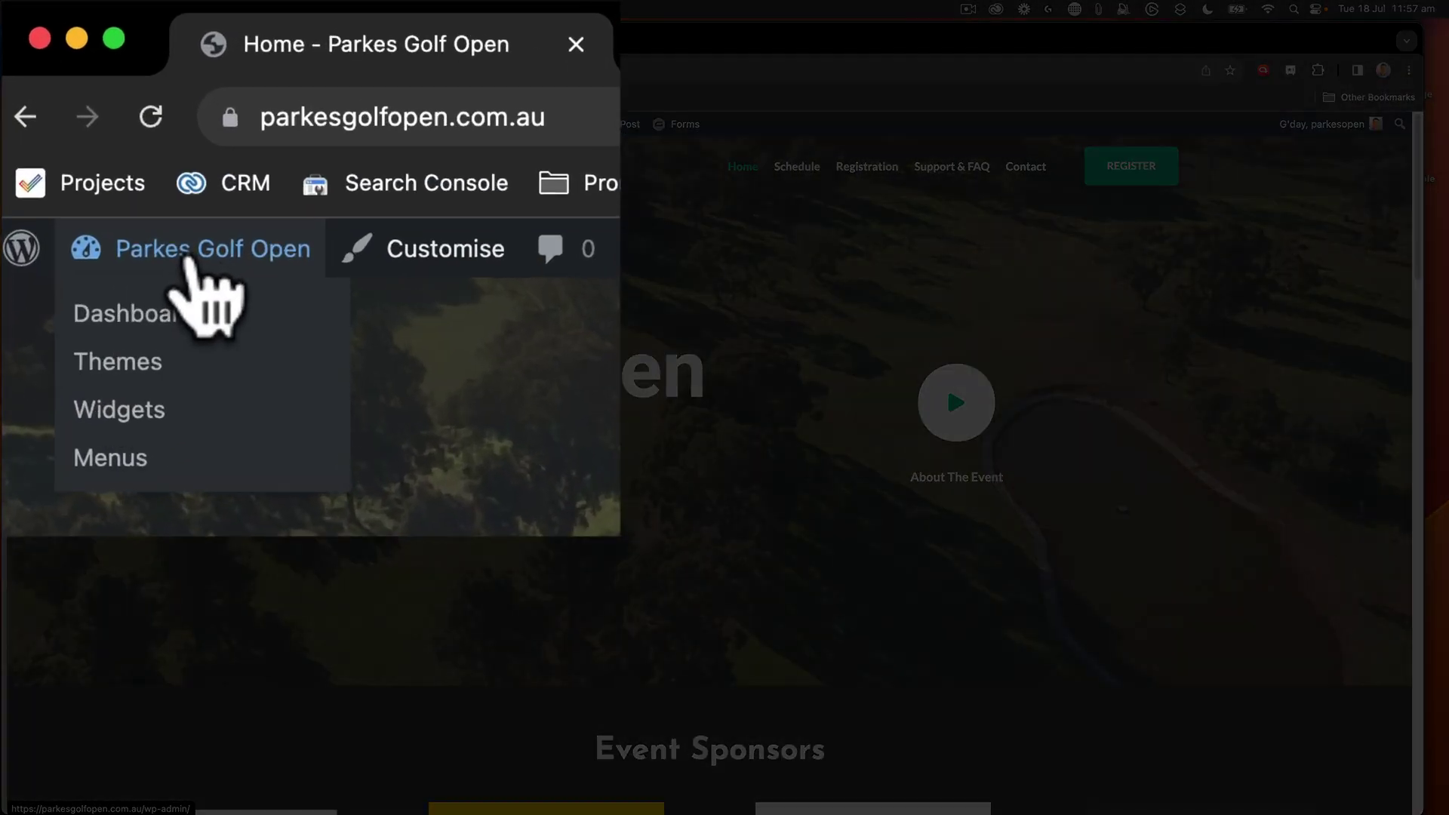
Step: Open the Parkes Golf Open admin Dashboard from the site's admin bar
left_click(175, 310)
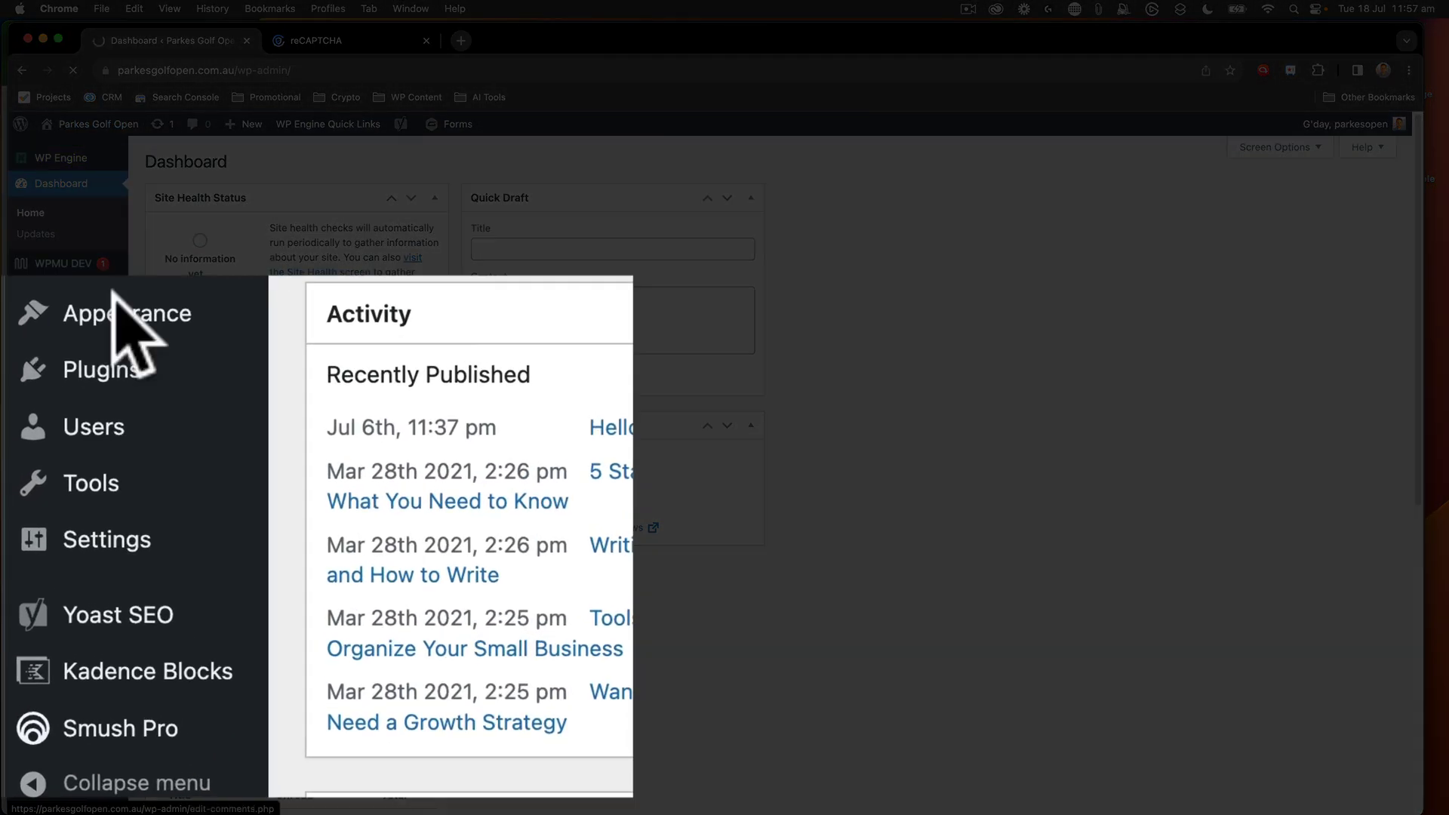
Step: Search the plugin directory for 'def', then install and activate Defender Security 3.12.0
mouse_move(50, 369)
left_click(356, 419)
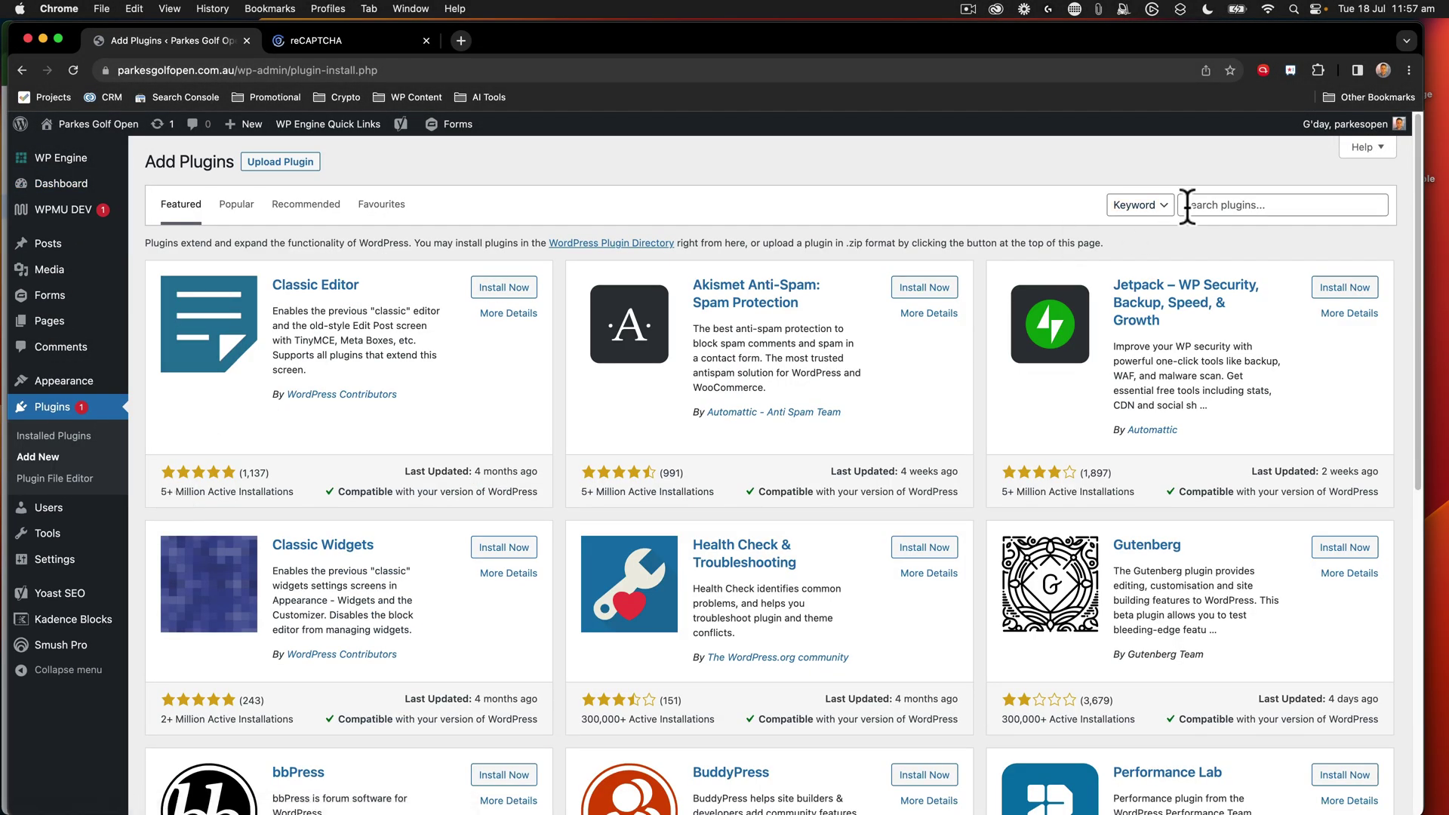
left_click(1187, 206)
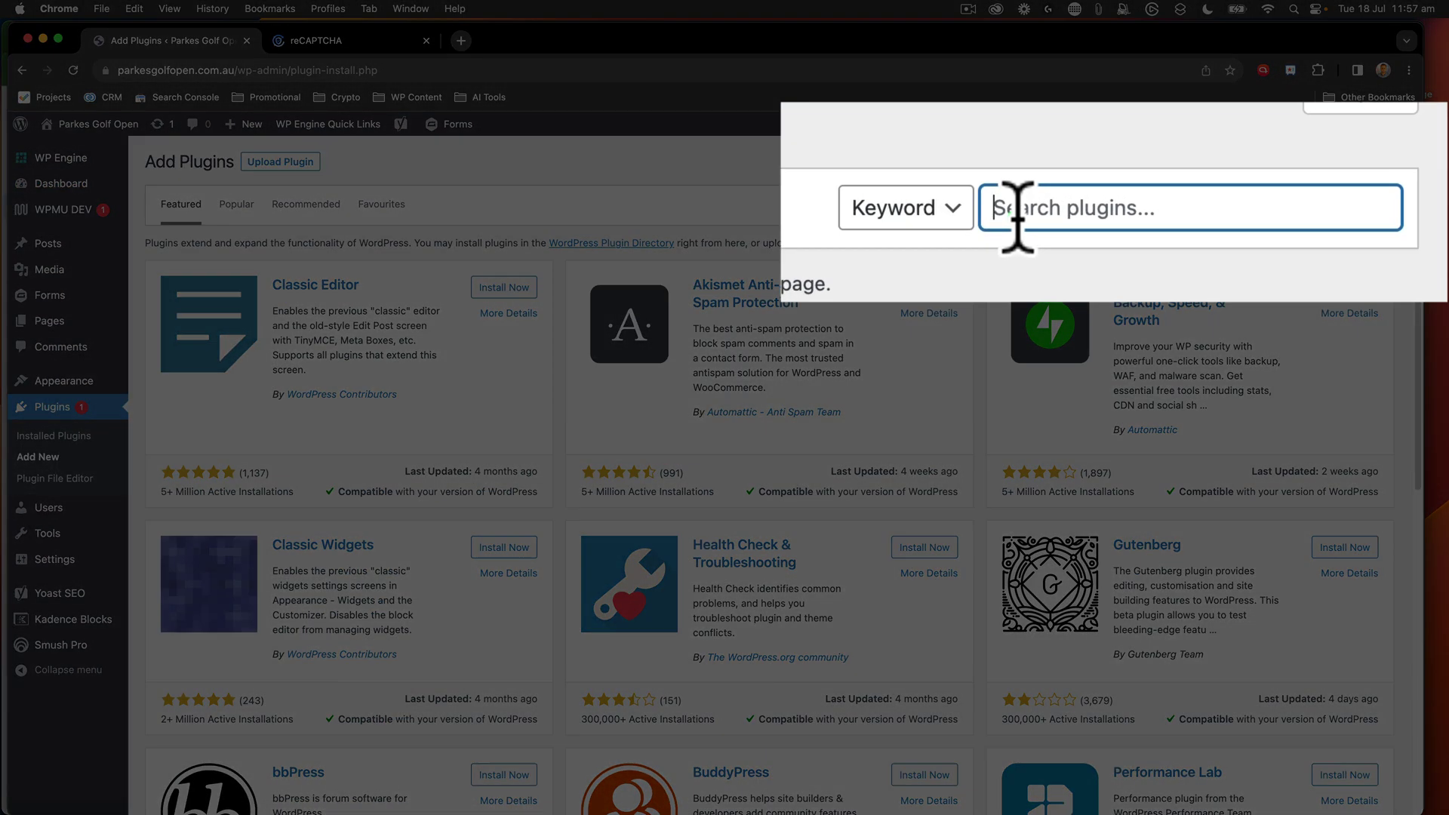
left_click(1018, 219)
type("defender")
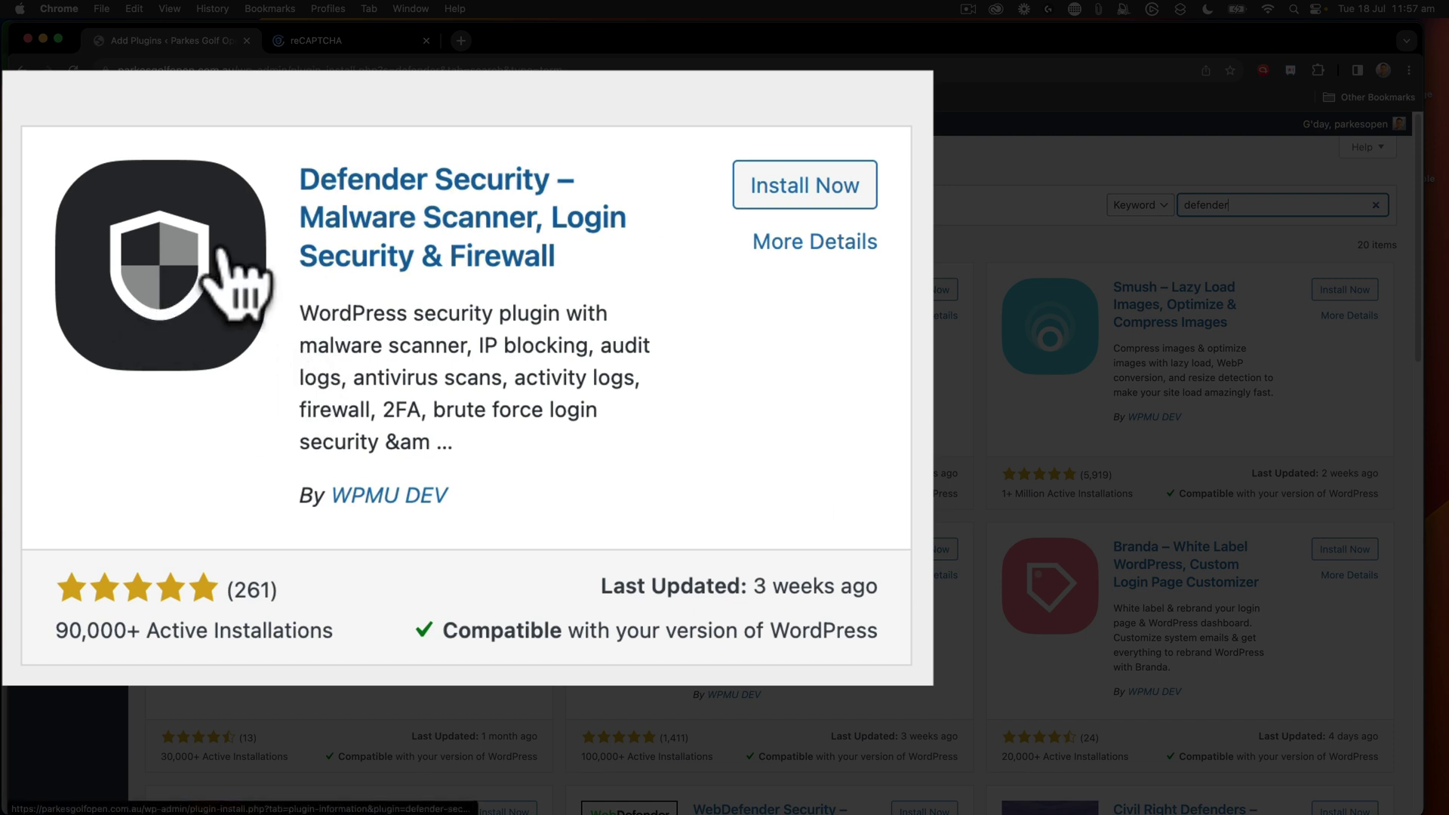
left_click(804, 191)
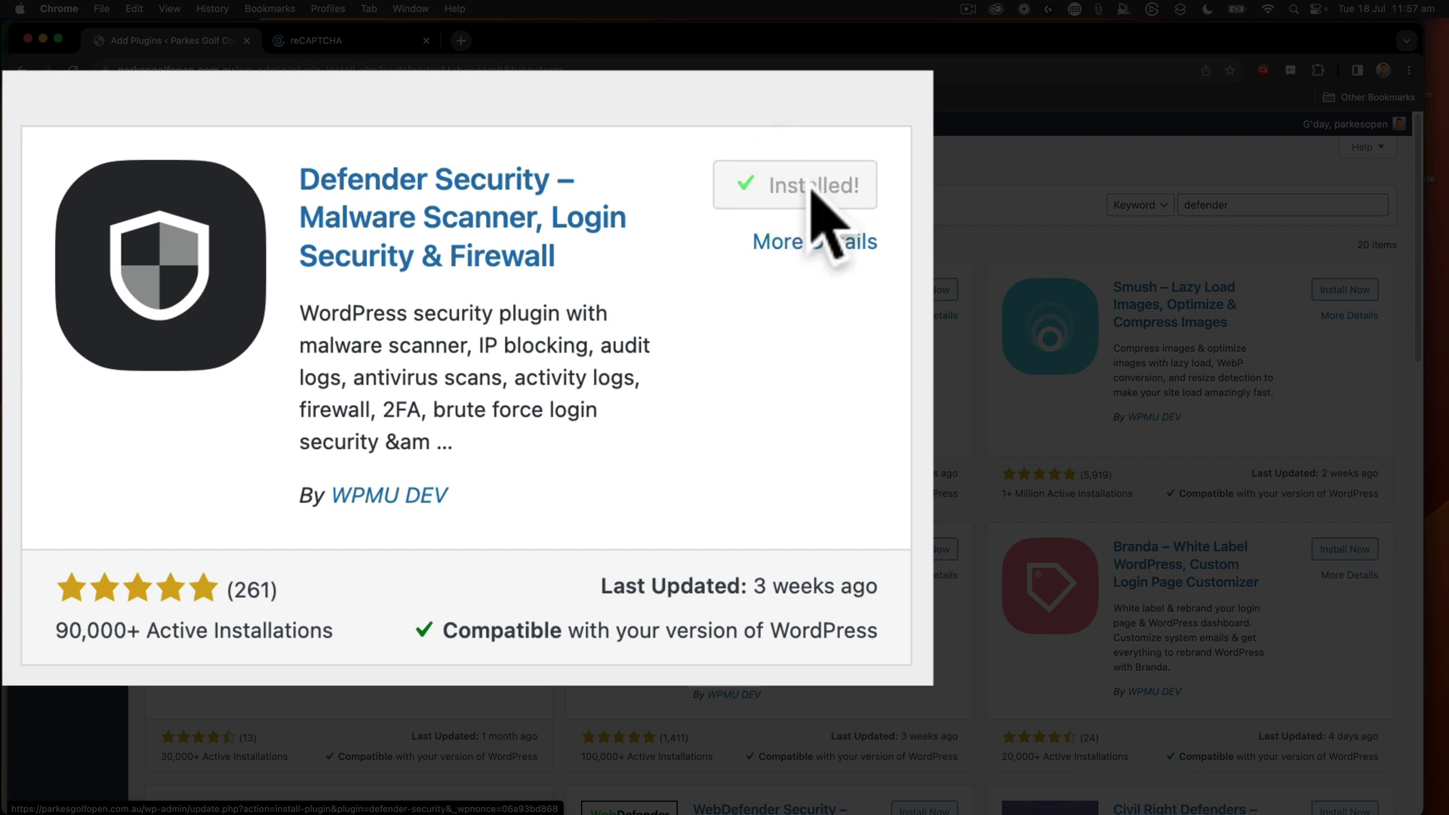
left_click(807, 193)
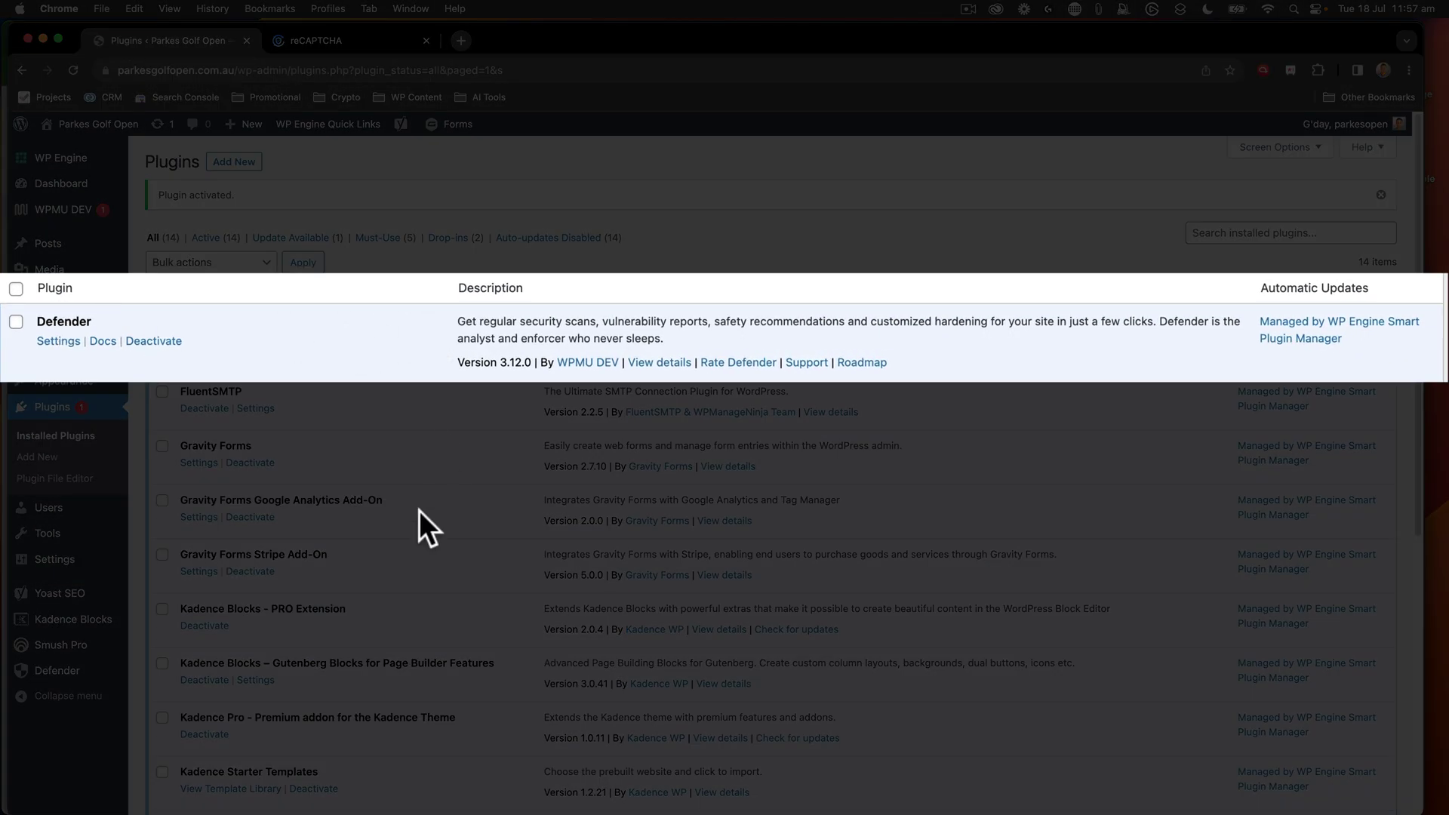
Step: Run Defender's setup wizard with all recommended defaults and finish on the Defender Dashboard
mouse_move(73, 537)
mouse_move(72, 562)
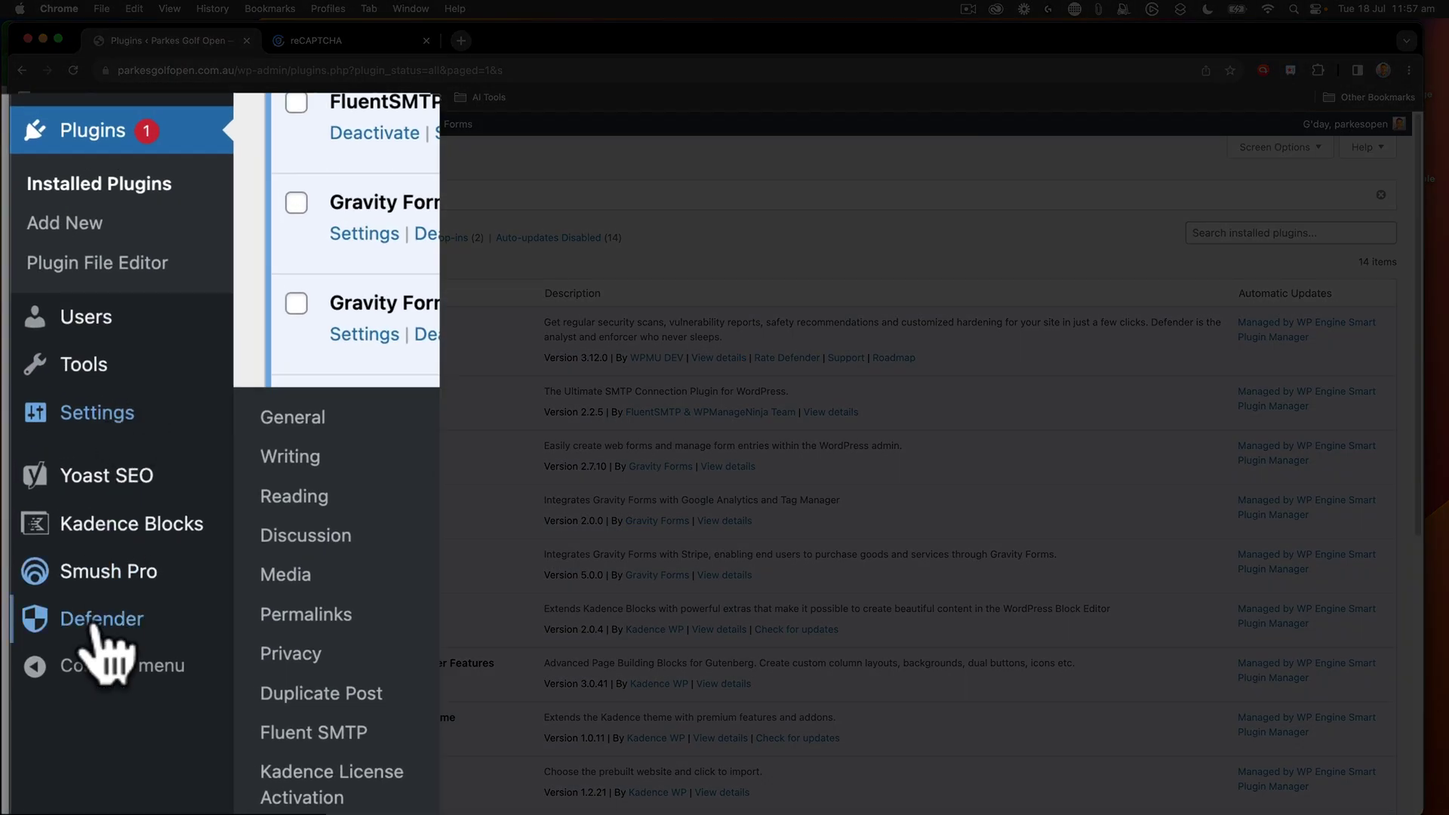
left_click(97, 620)
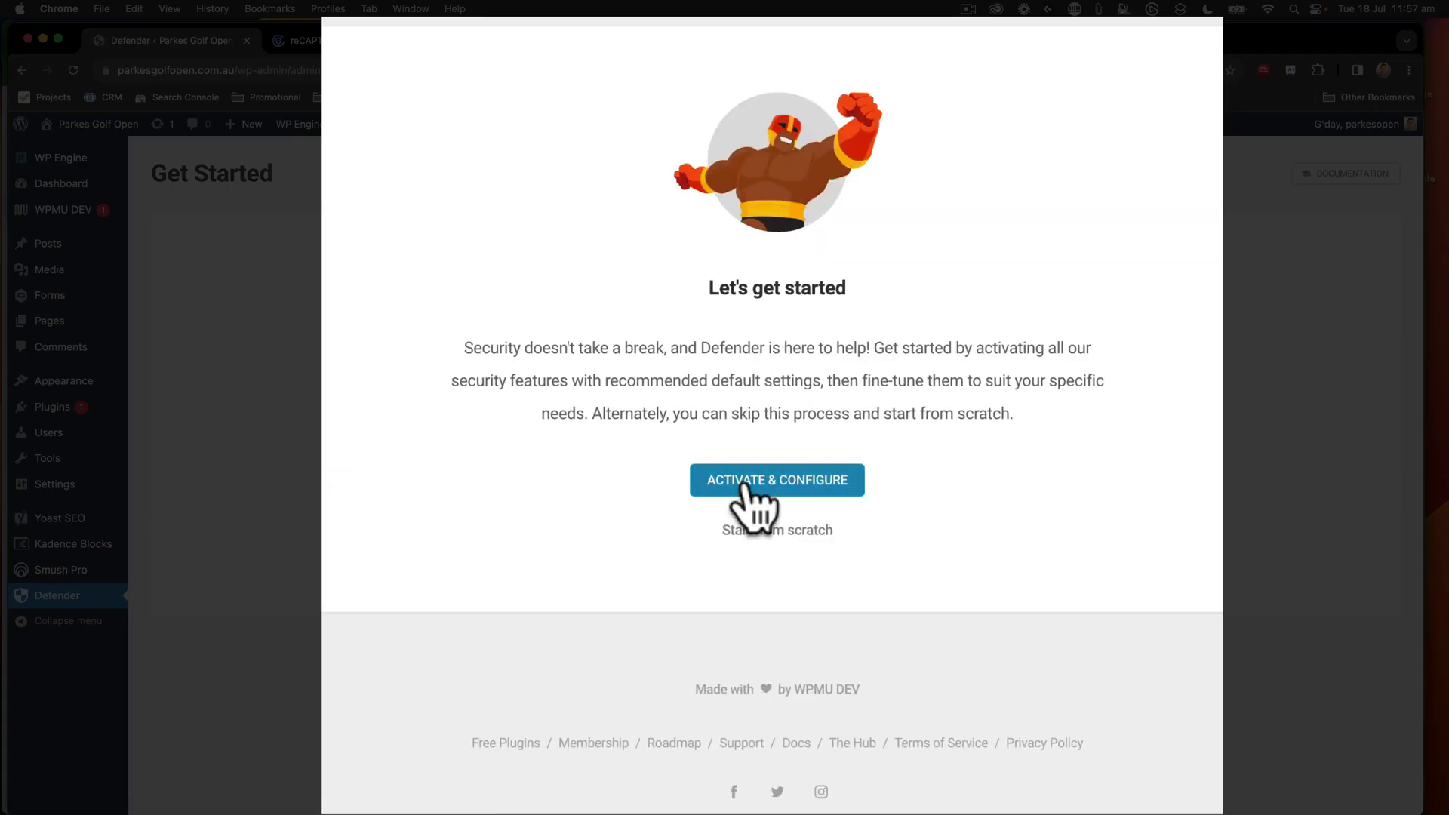
left_click(743, 486)
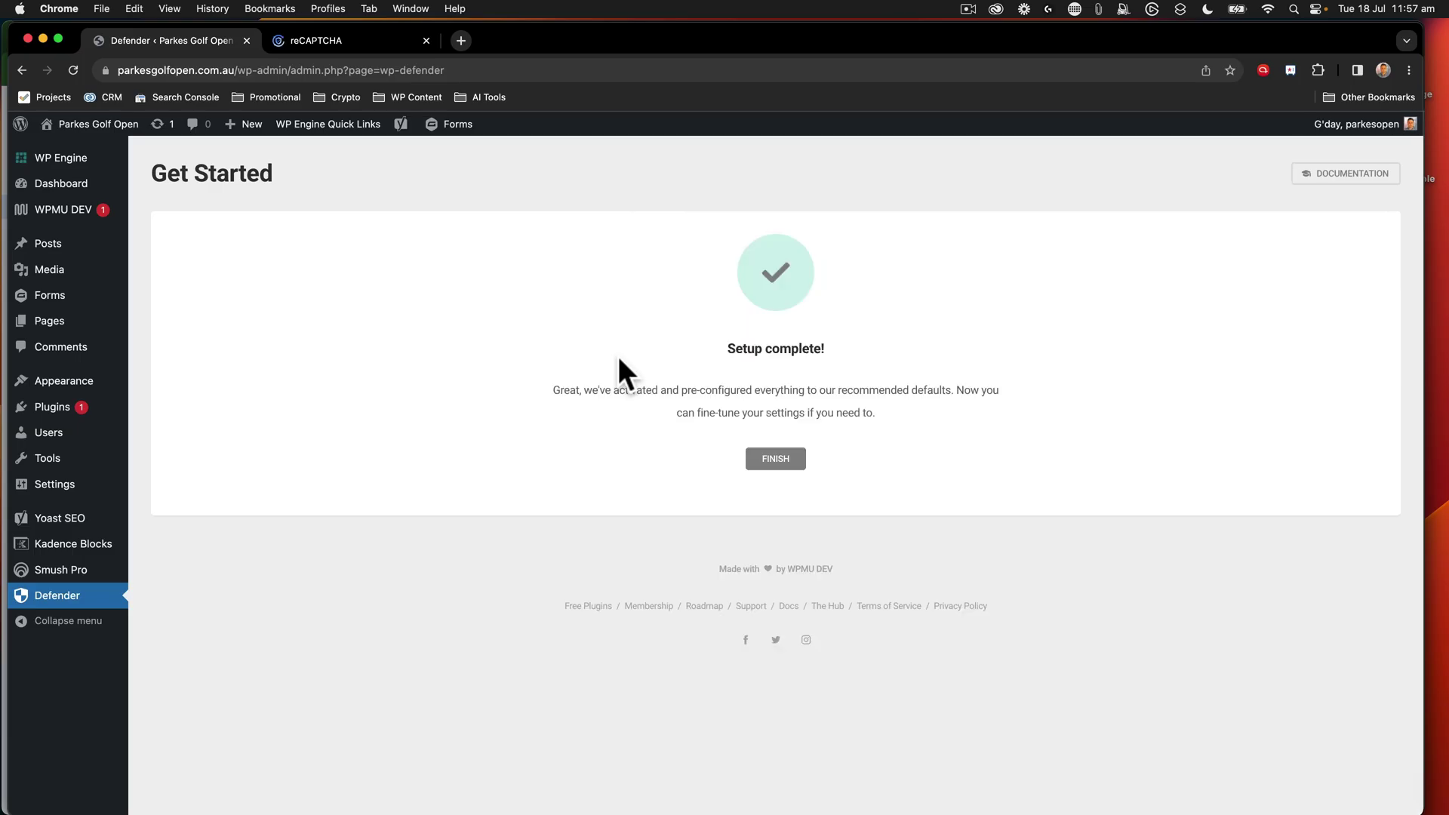
left_click(773, 461)
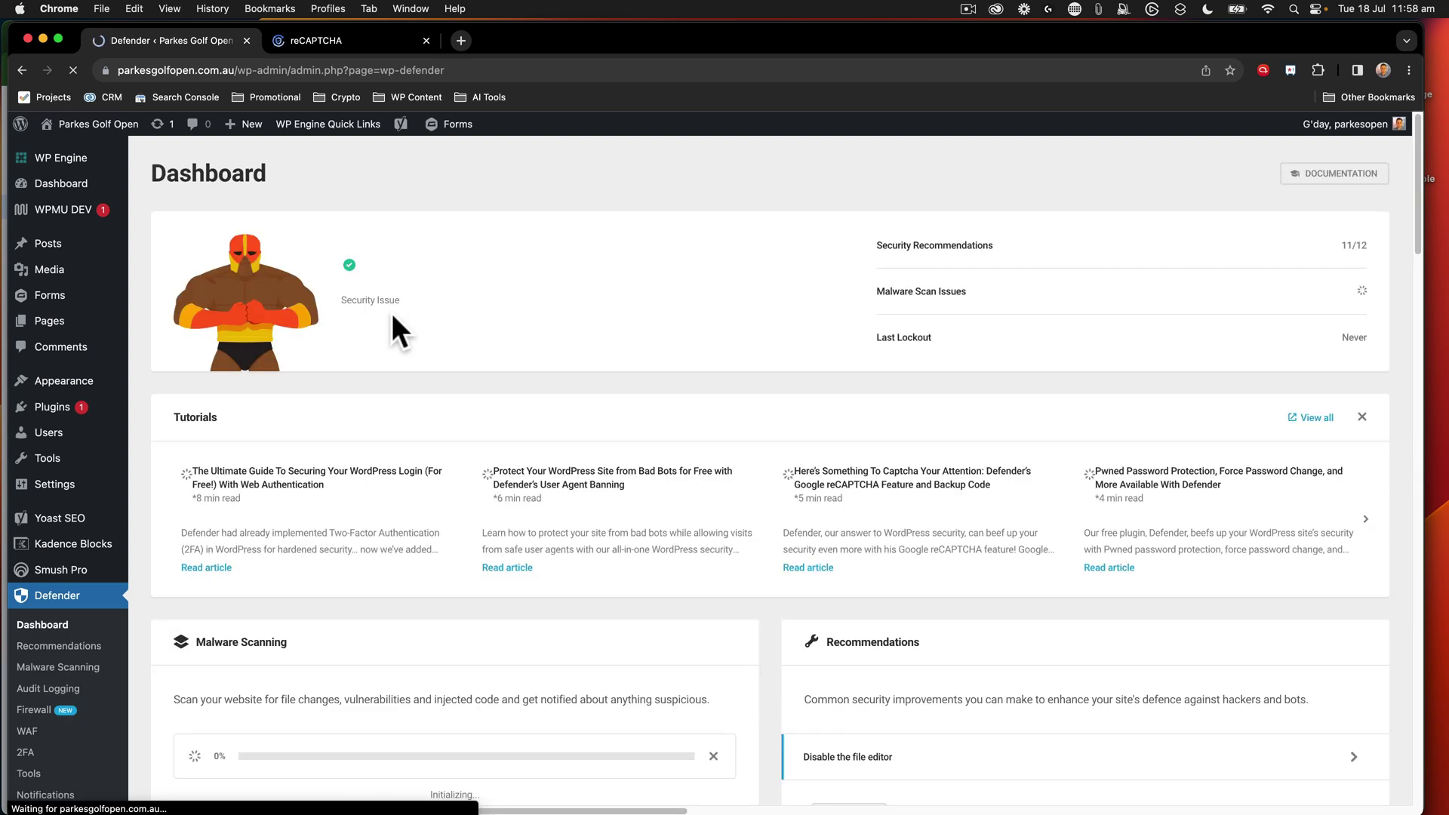
scroll(392, 314, "down", 5)
scroll(391, 314, "down", 6)
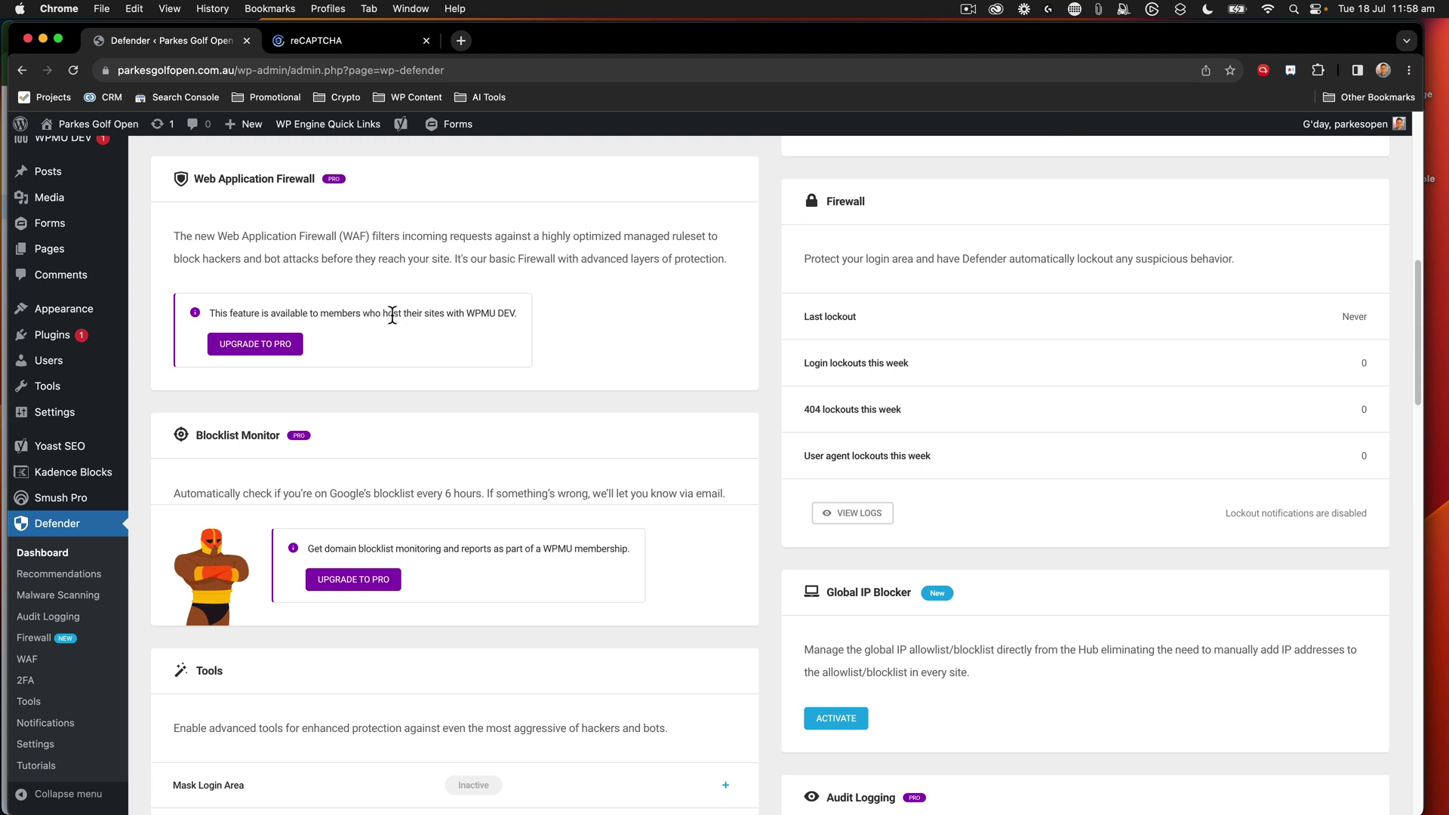
scroll(391, 314, "down", 5)
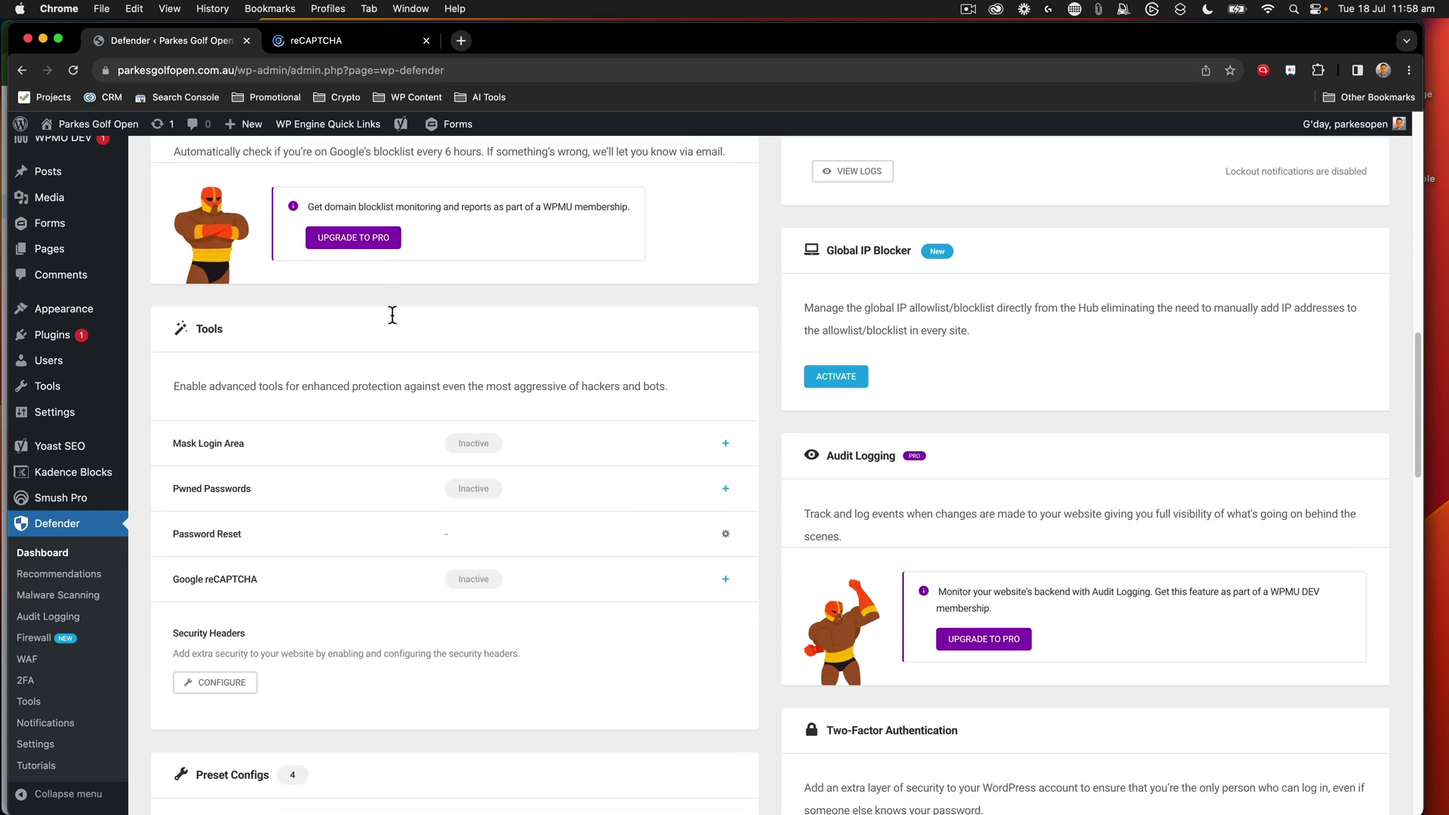
scroll(392, 323, "down", 1)
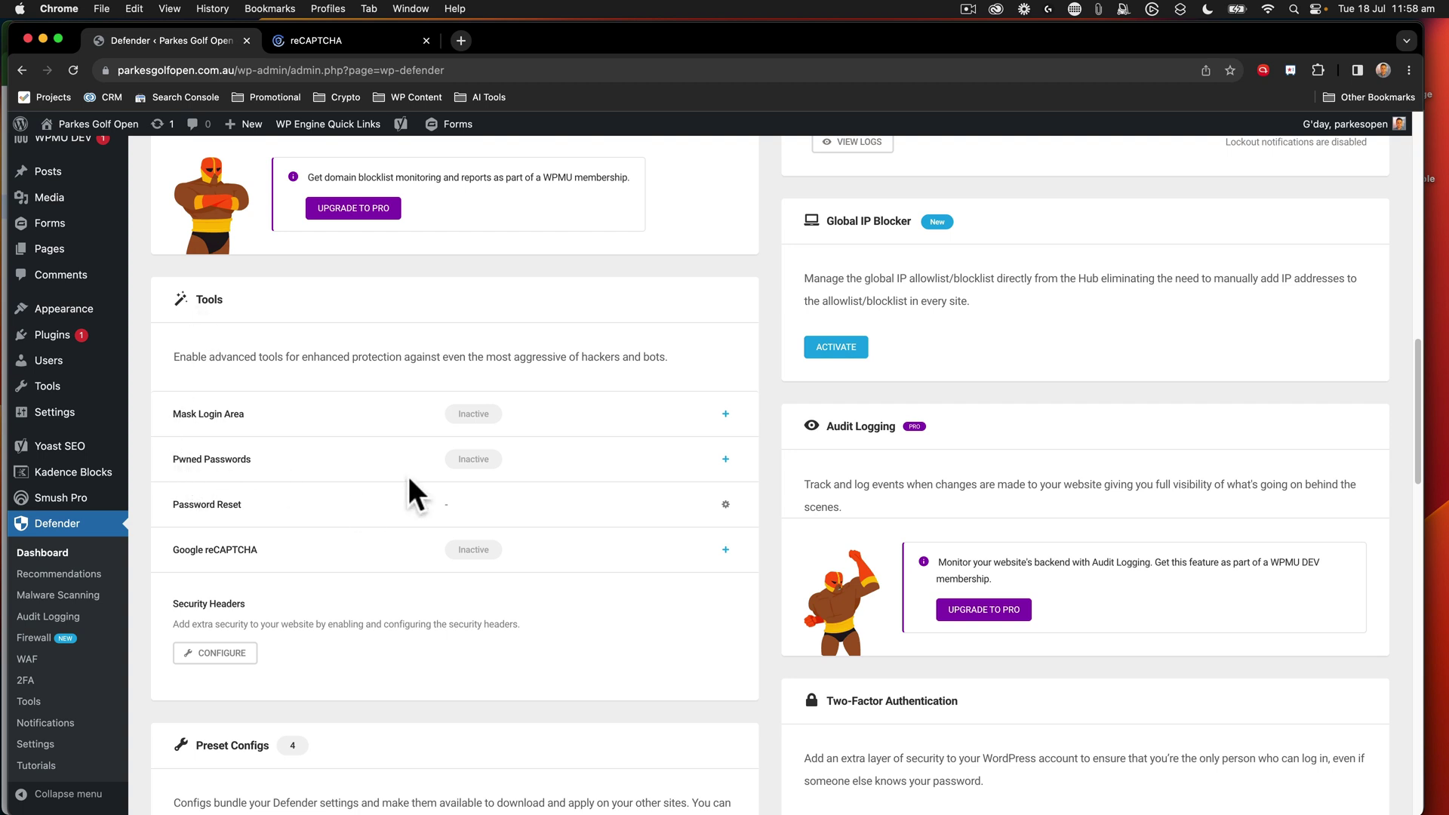
scroll(409, 477, "up", 2)
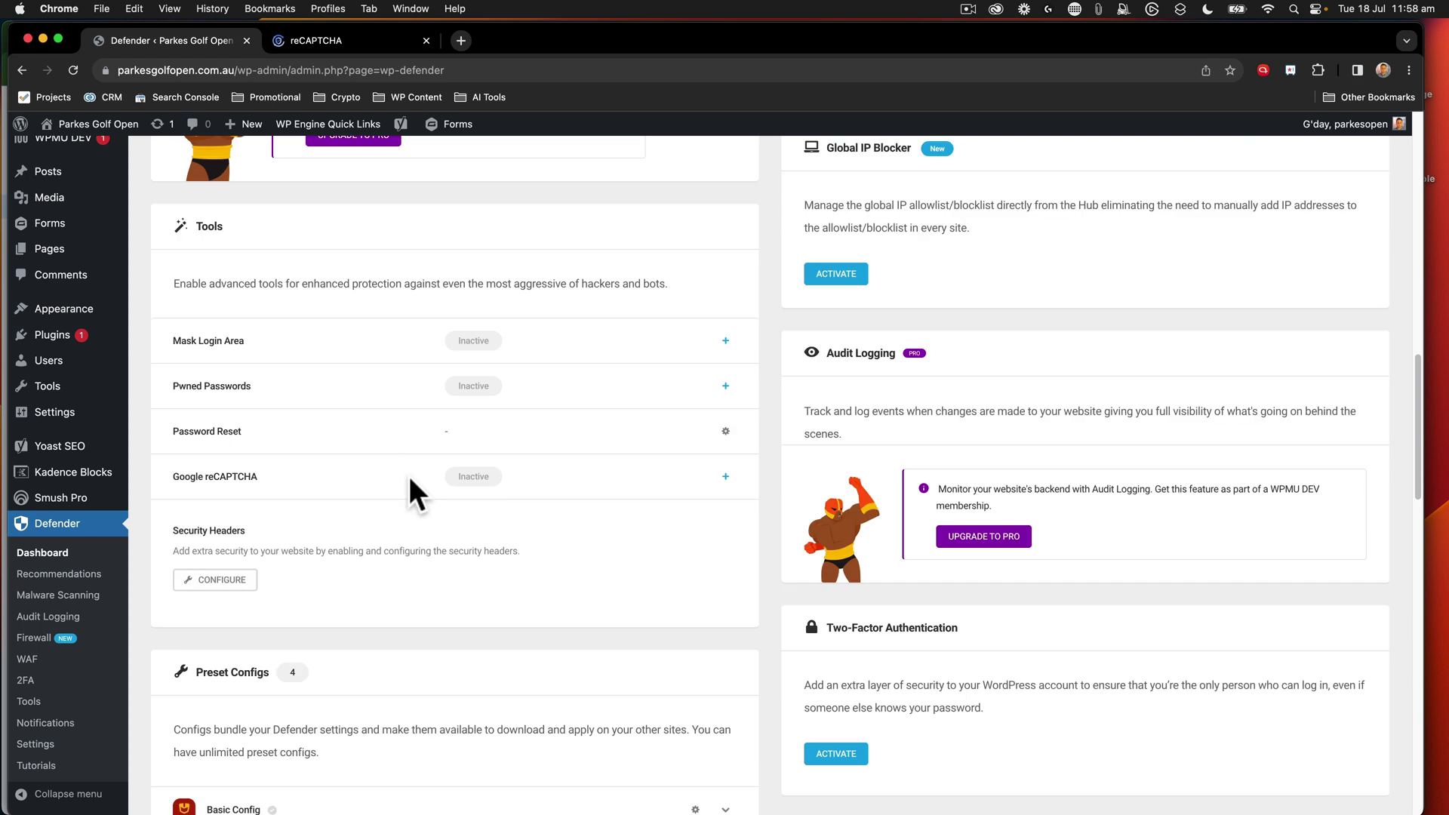
scroll(409, 477, "down", 2)
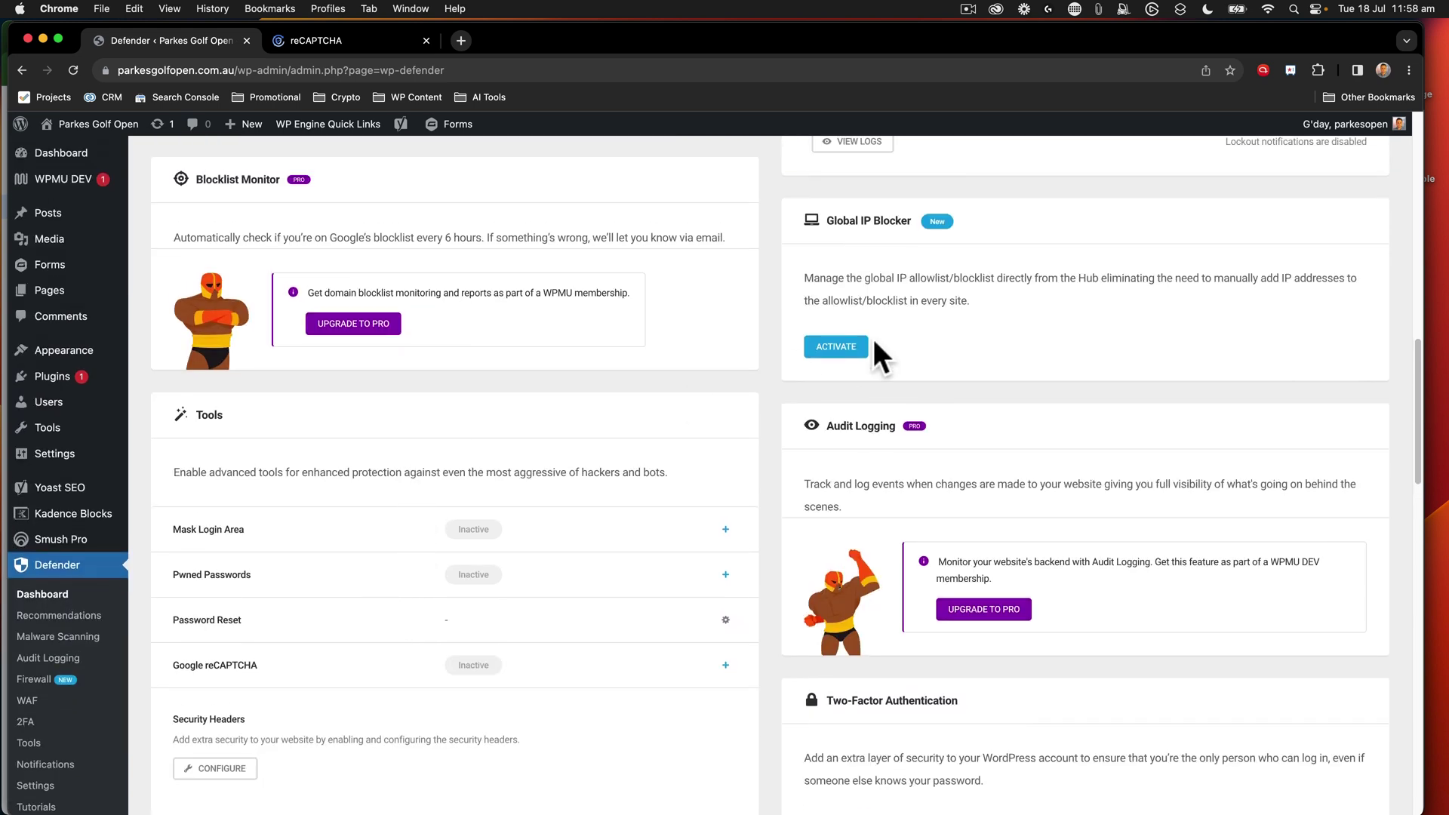
scroll(1001, 336, "up", 15)
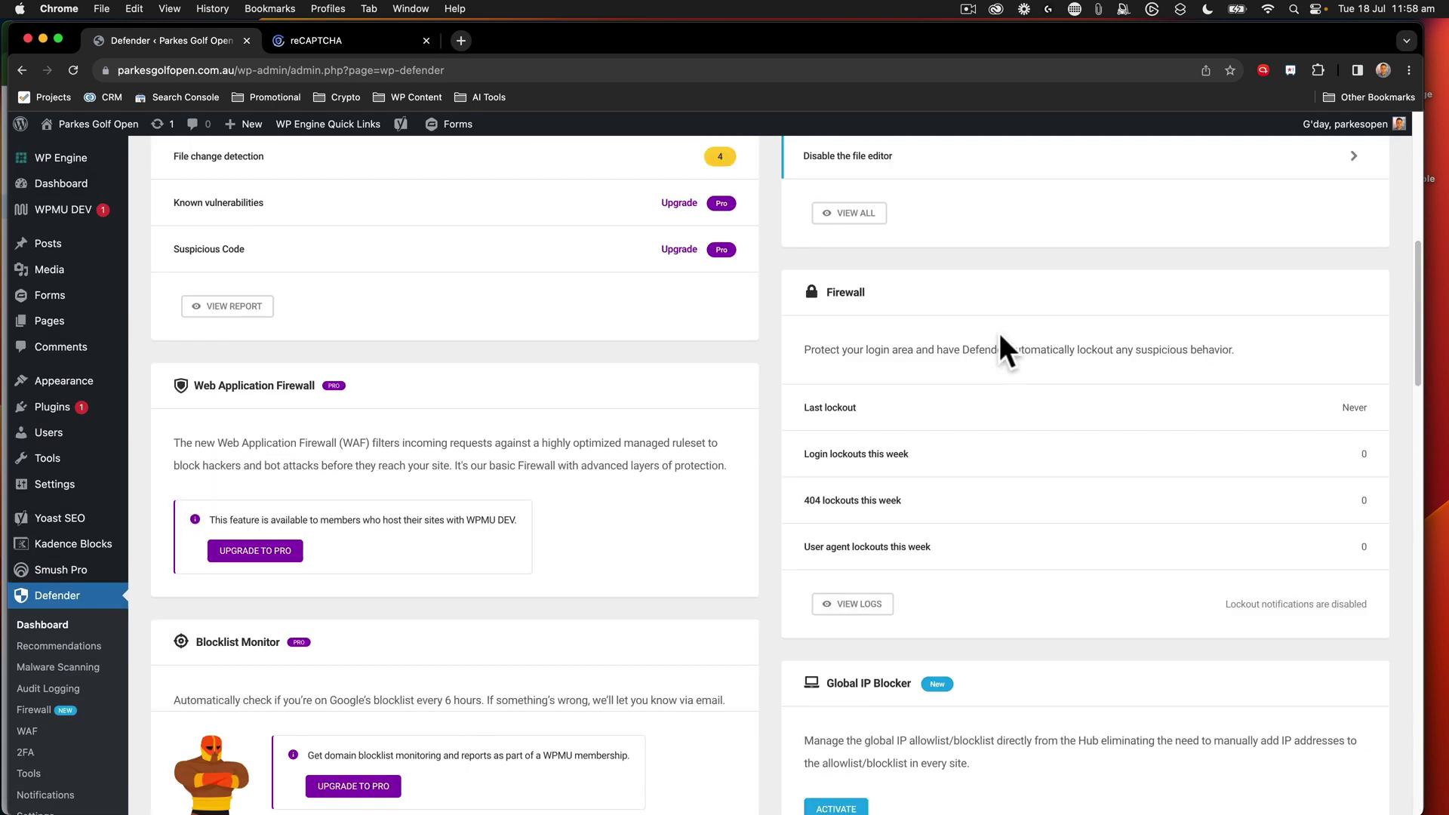
scroll(999, 333, "up", 3)
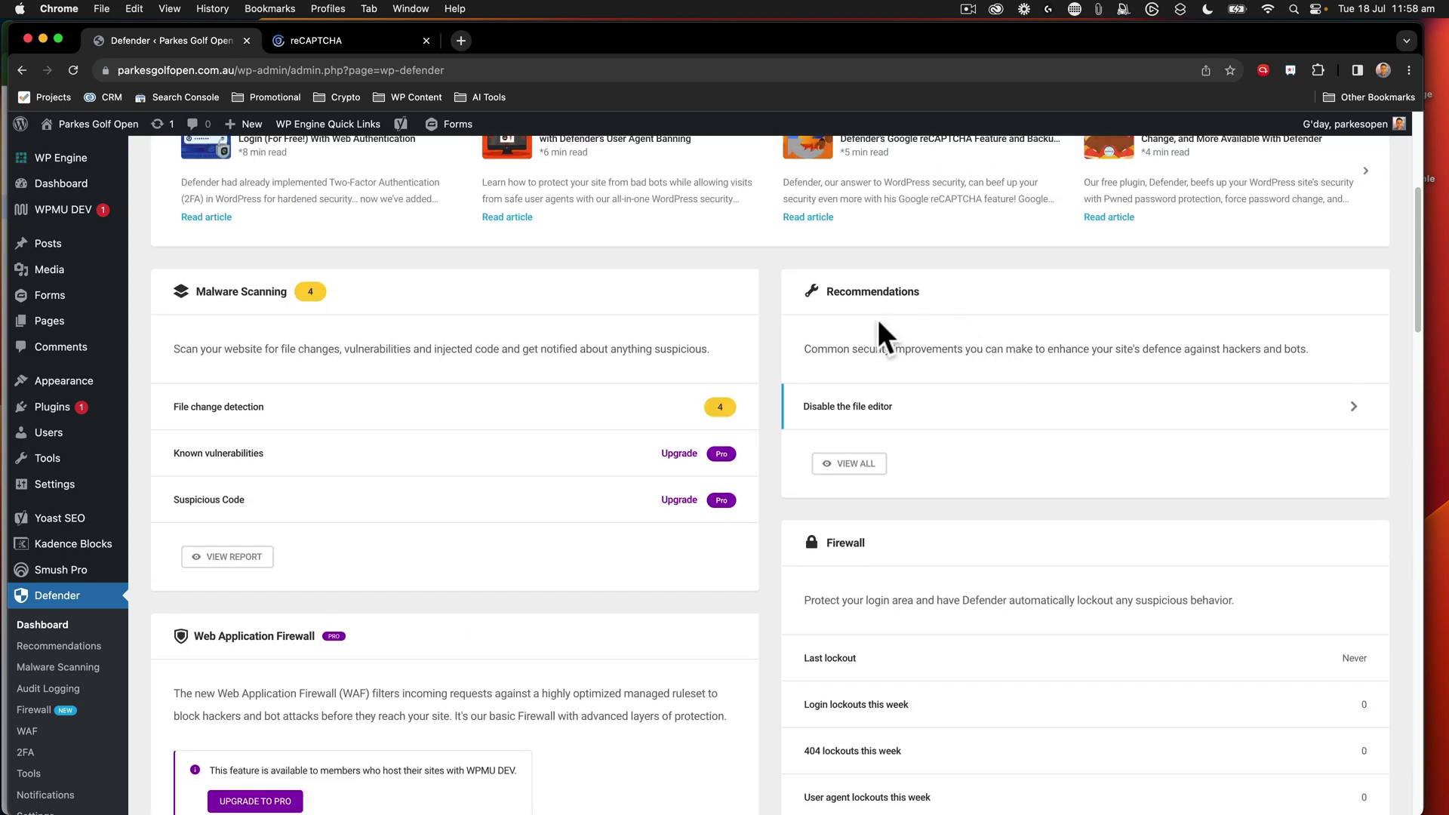
scroll(895, 356, "up", 1)
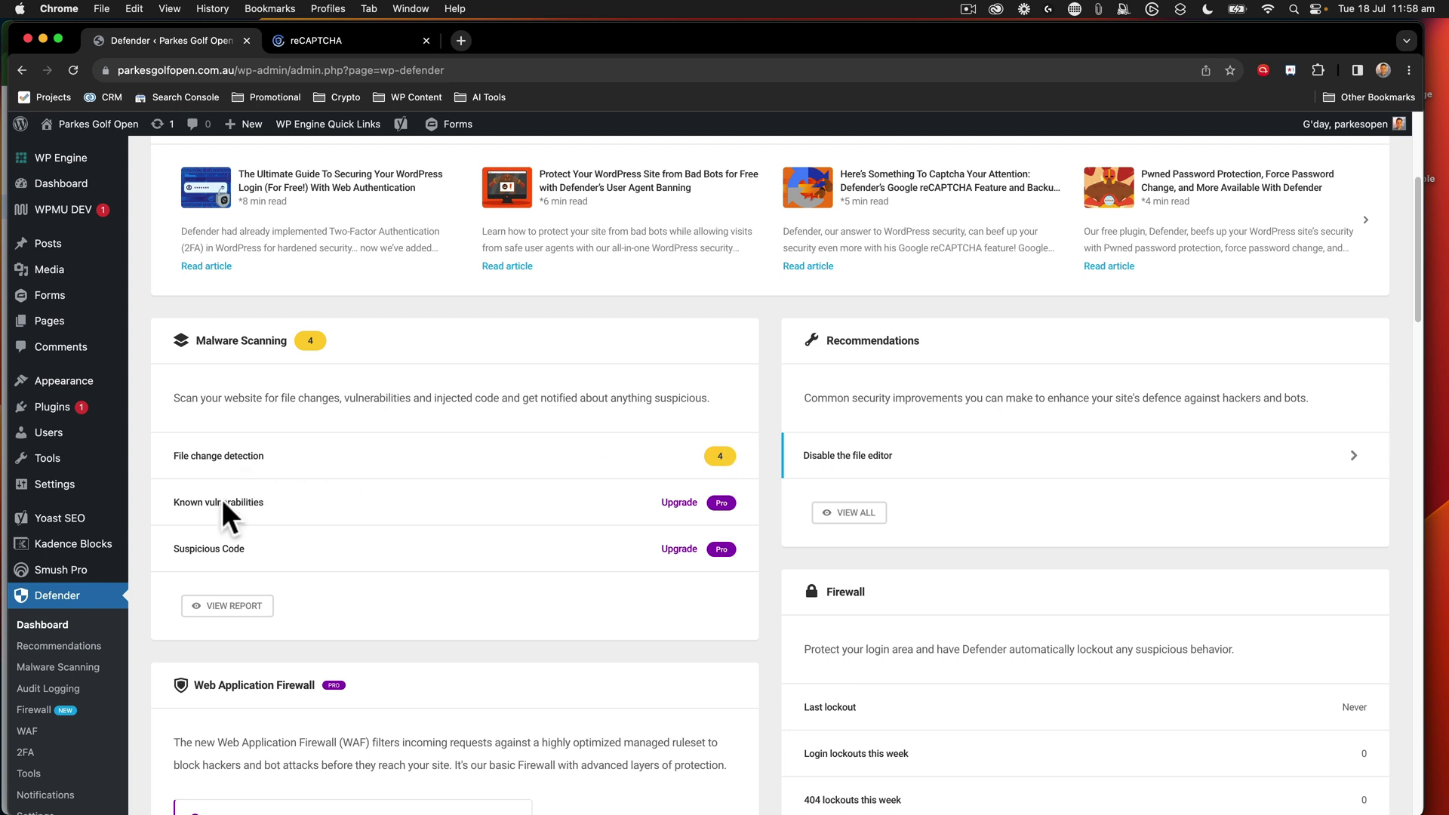
scroll(365, 355, "up", 6)
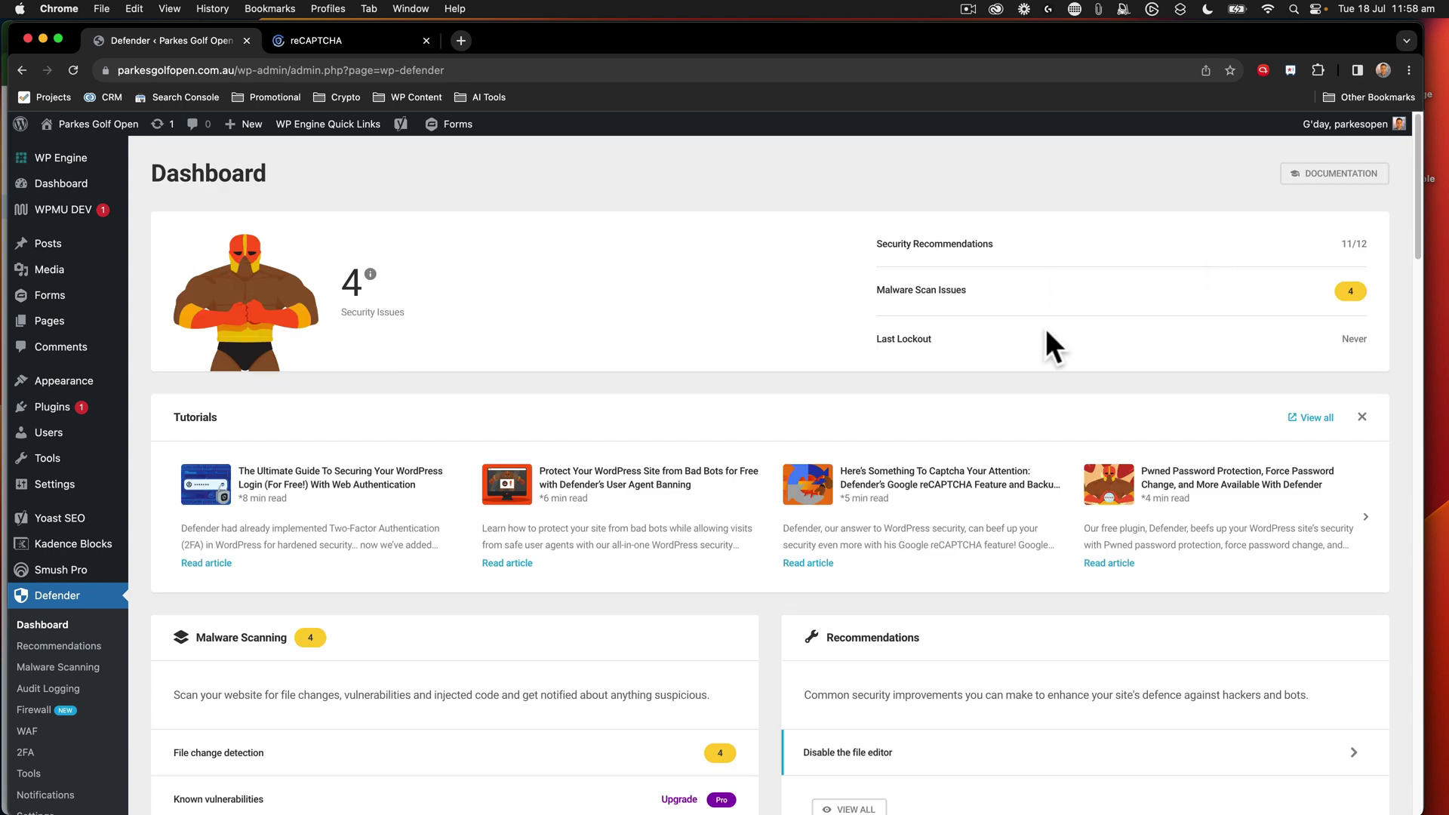
scroll(227, 445, "down", 6)
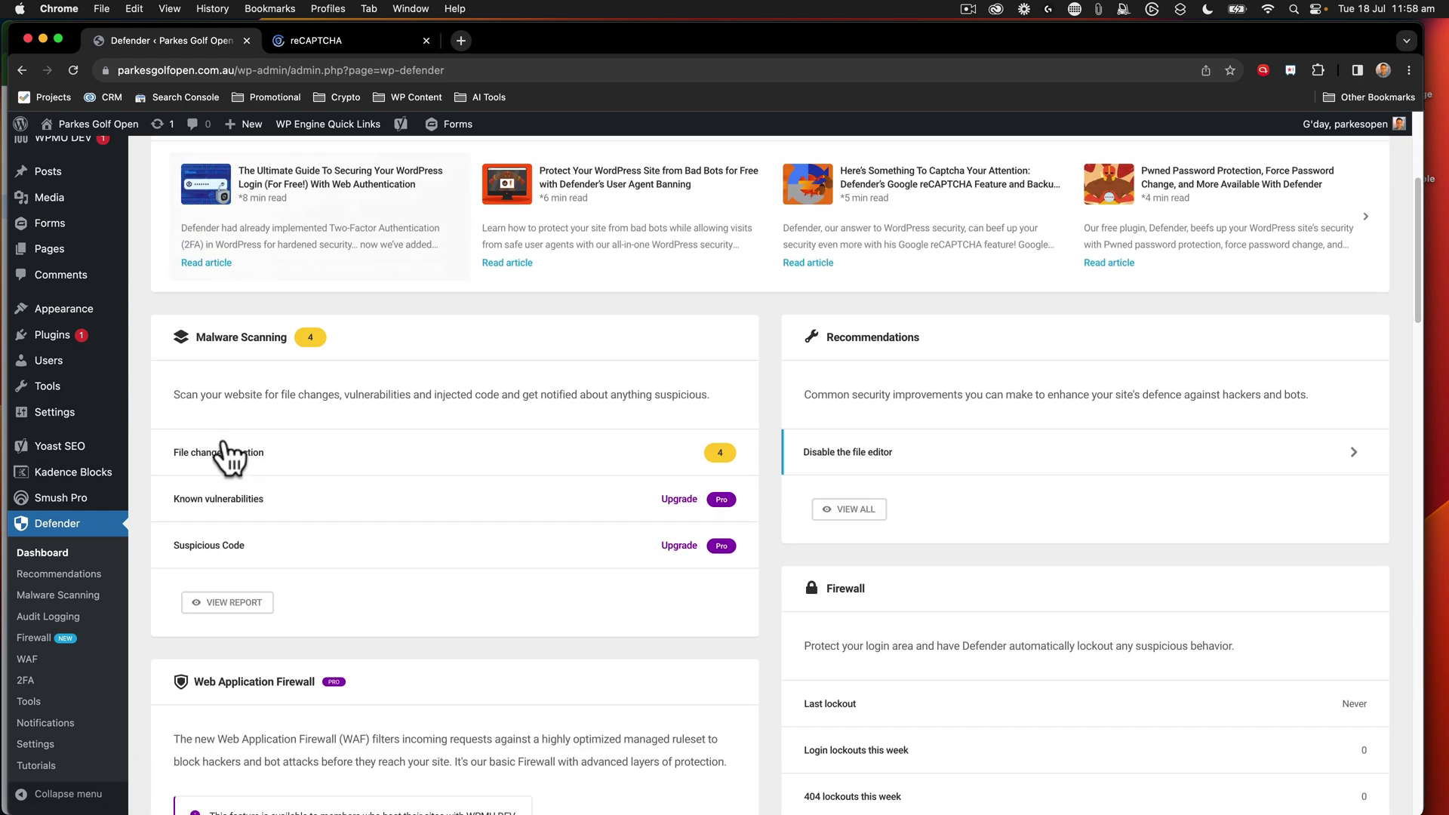
Step: Open Defender's Audit Logging page and review its Pro upgrade notice
left_click(46, 617)
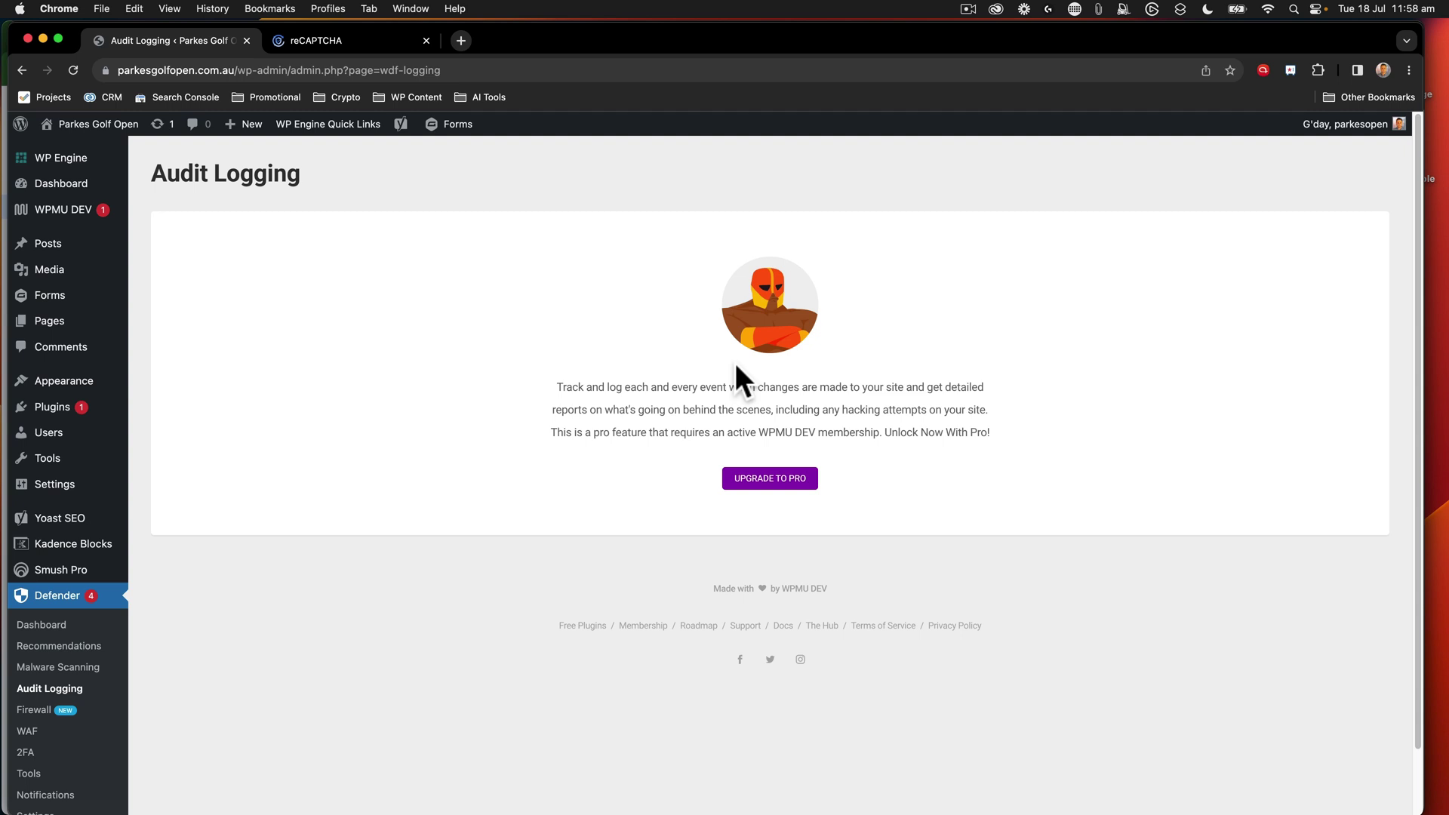
scroll(736, 366, "down", 2)
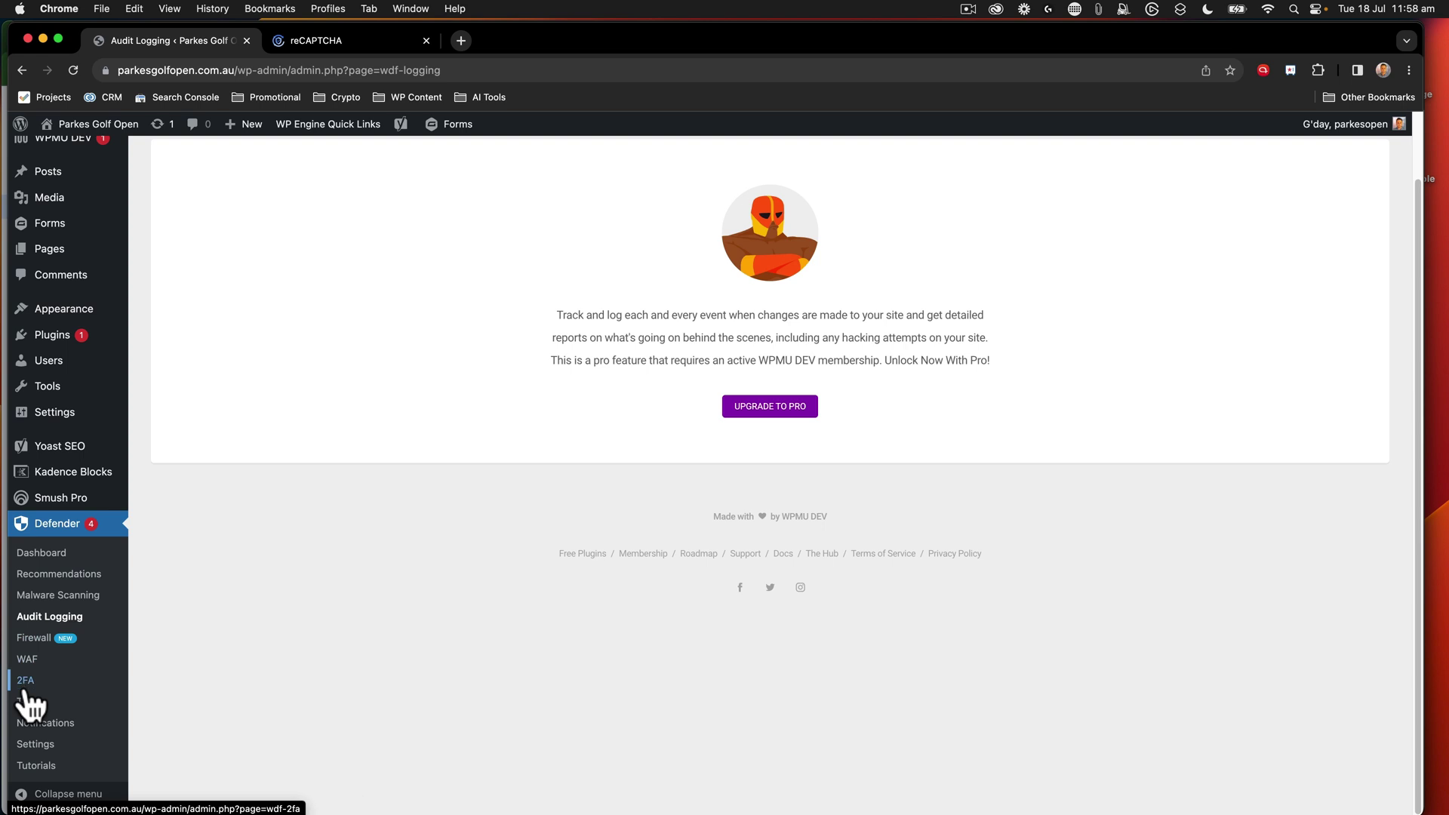
Step: Select all 4 flagged files in Malware Scanning and apply the Ignore bulk action
left_click(39, 600)
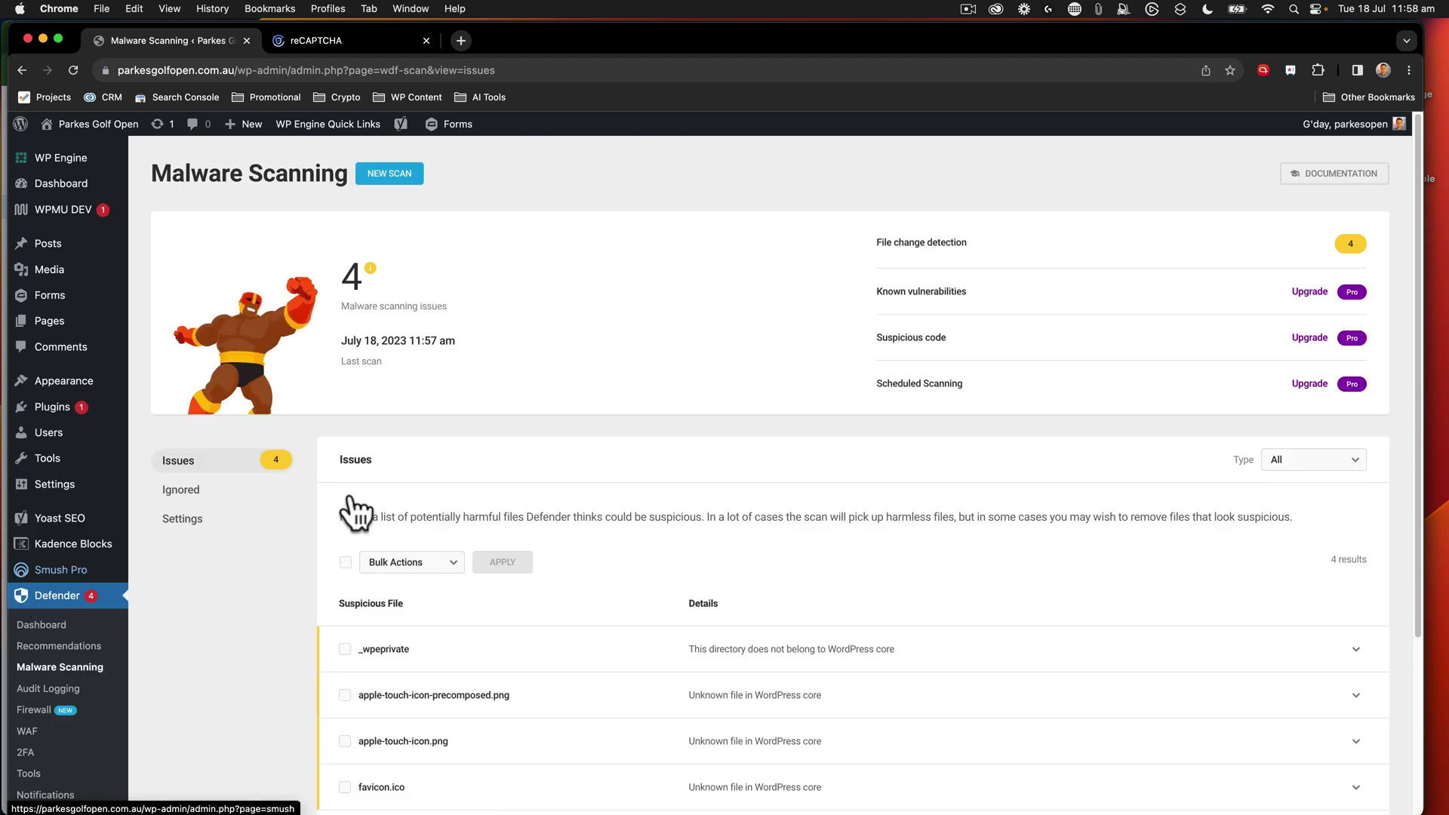
scroll(416, 490, "down", 5)
scroll(419, 487, "up", 3)
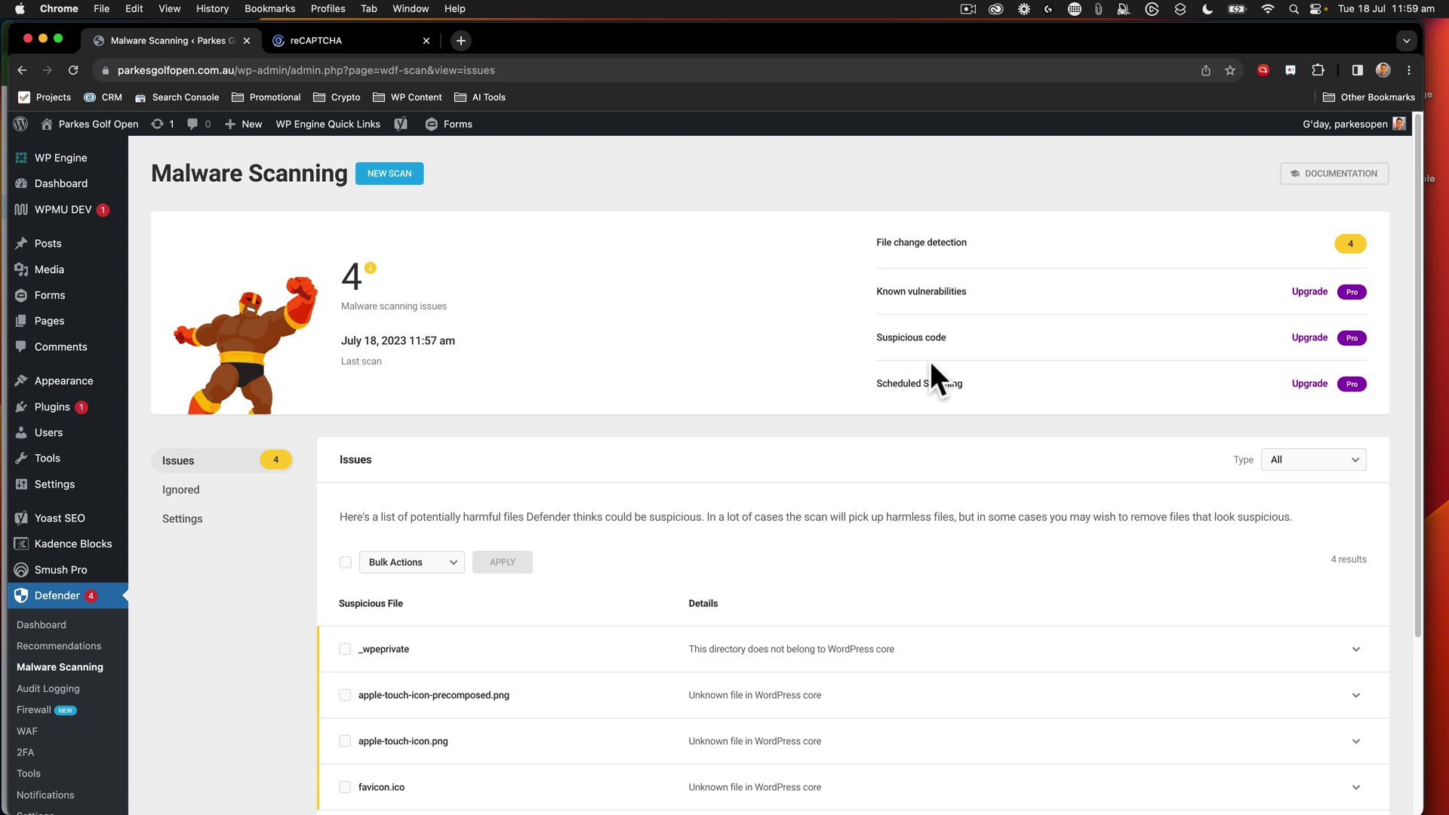
scroll(957, 310, "down", 3)
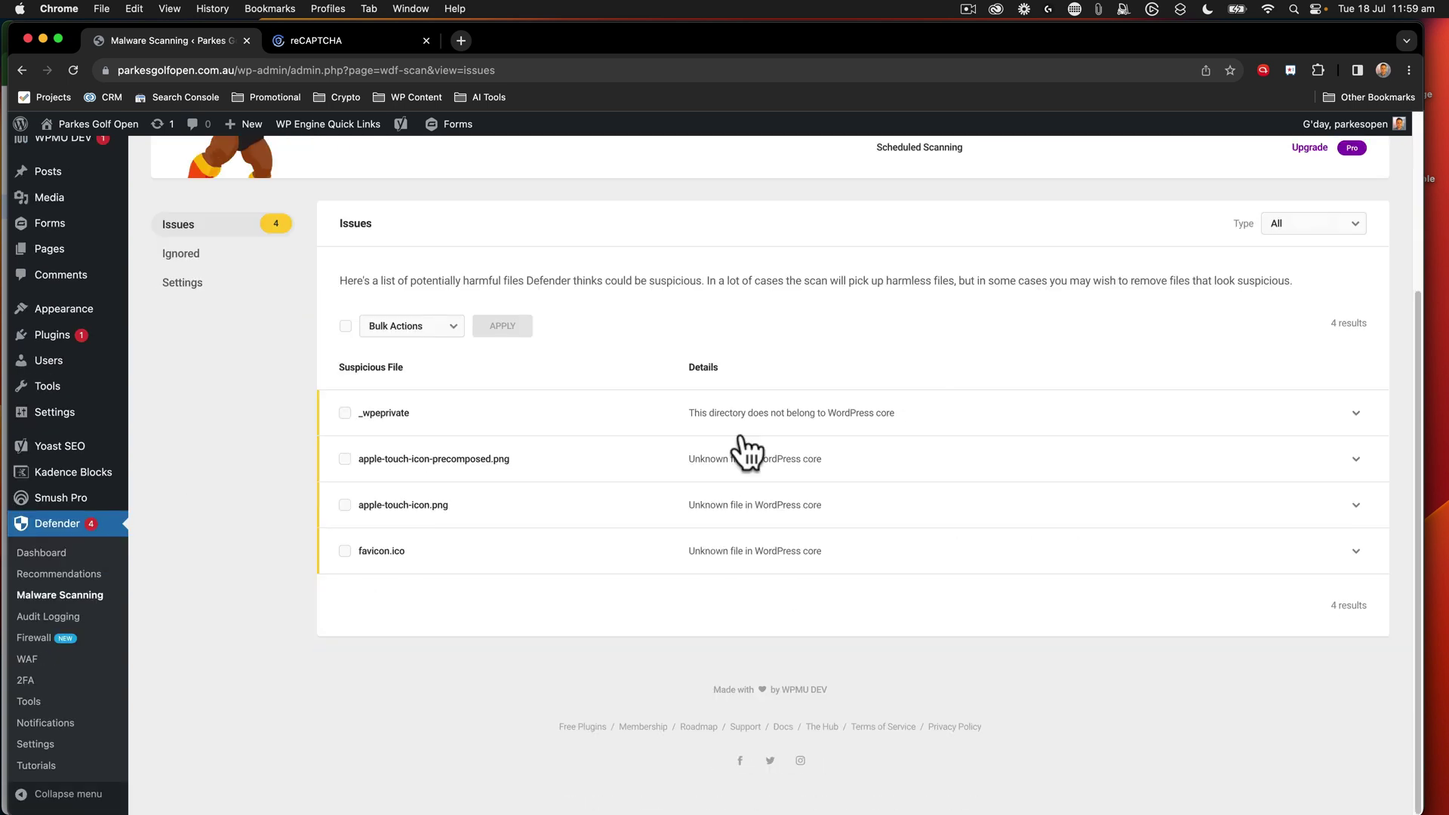
left_click(345, 326)
left_click(379, 326)
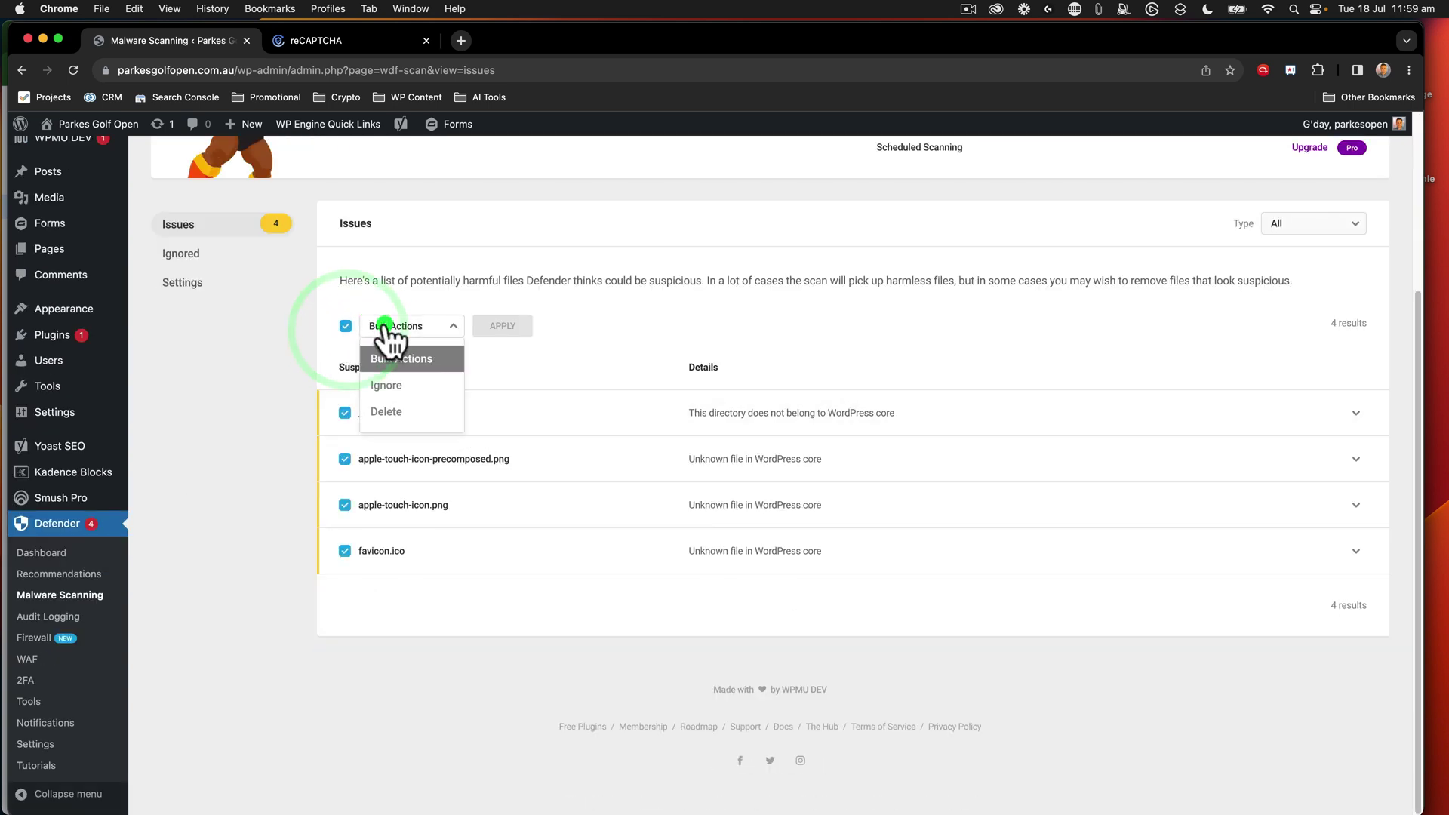
left_click(404, 384)
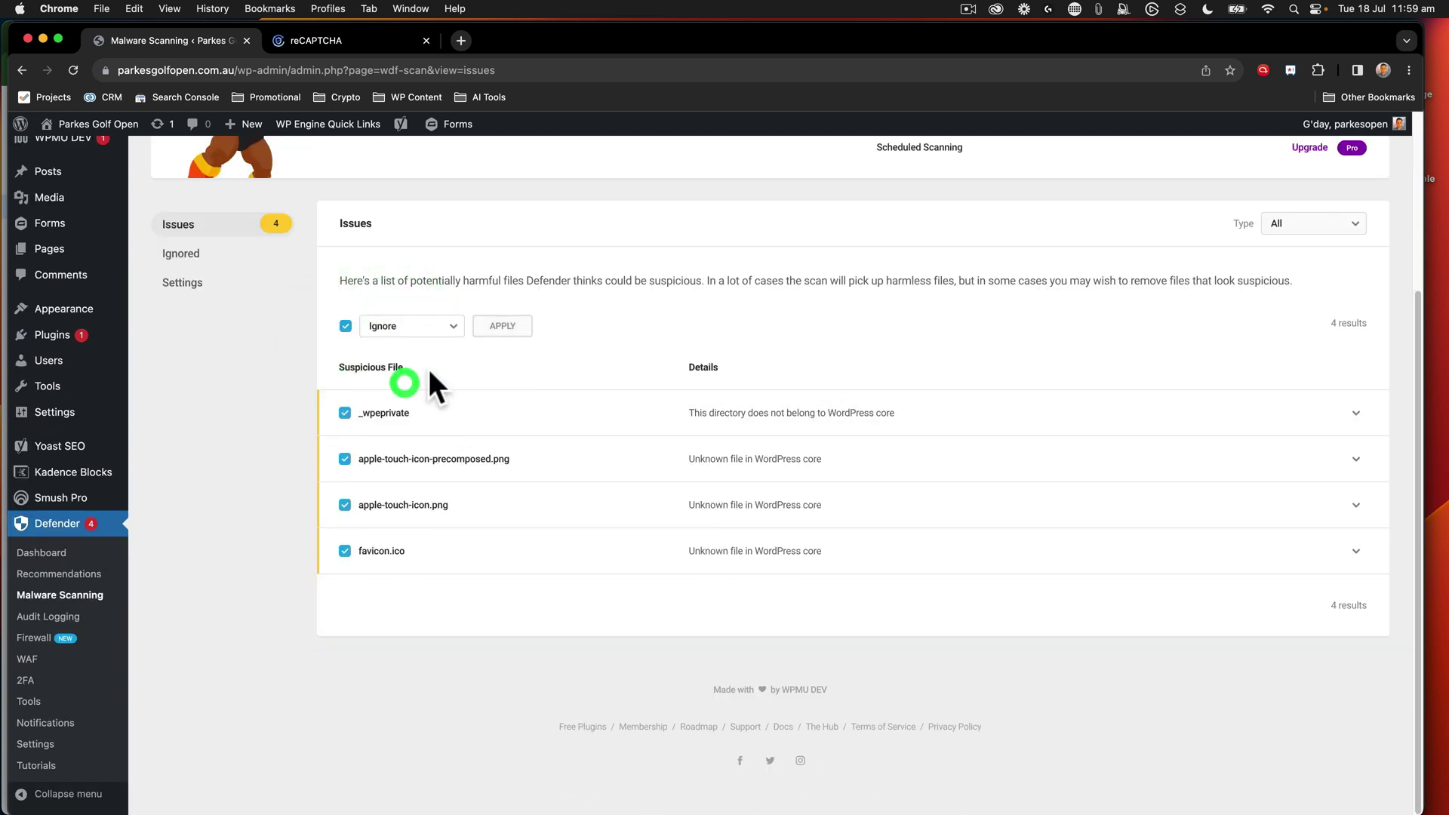
left_click(498, 326)
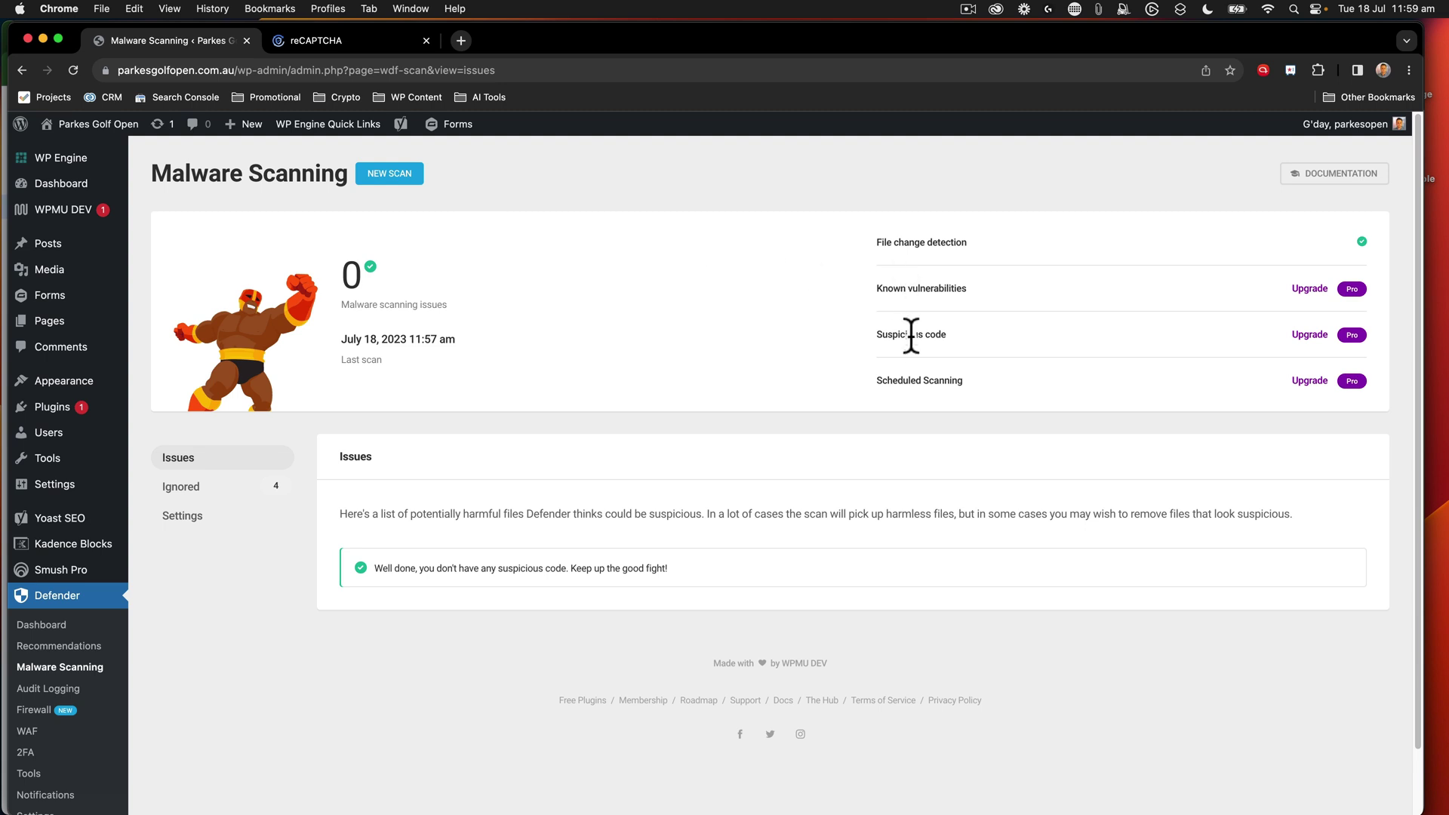
Step: On Defender's Recommendations page, tick and untick the Disable the file editor recommendation
left_click(56, 648)
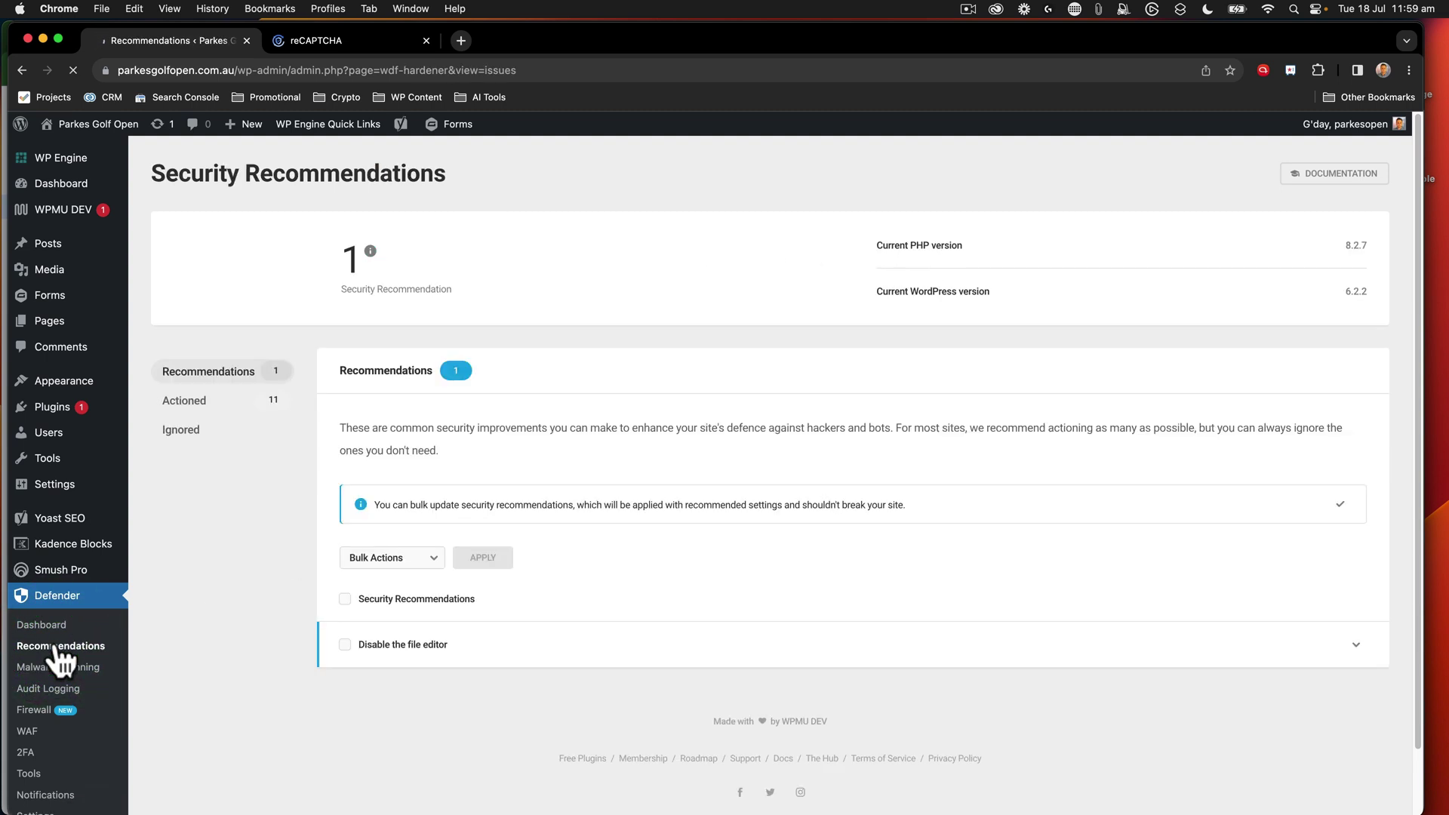
scroll(393, 407, "down", 2)
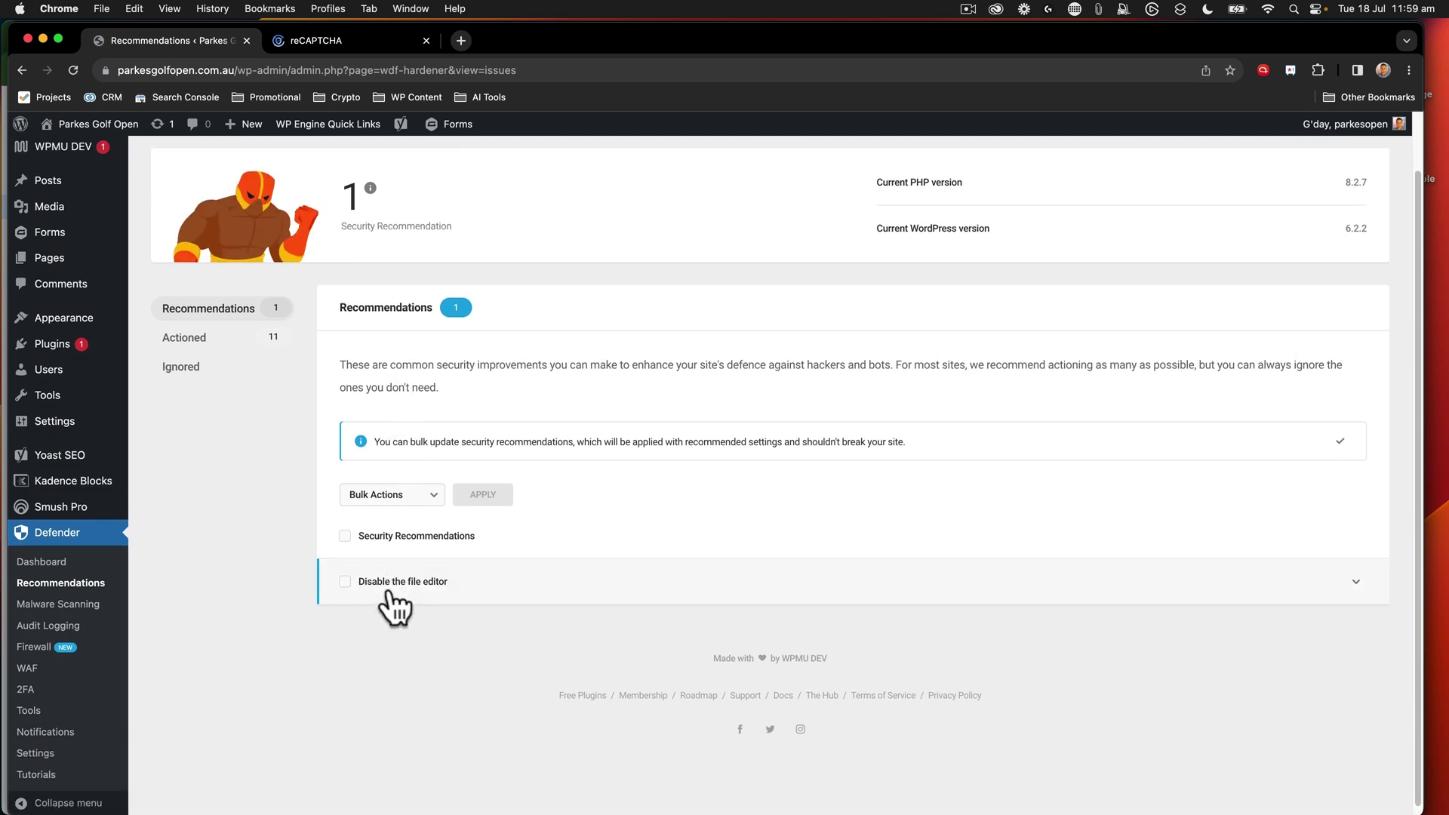
left_click(392, 585)
left_click(345, 575)
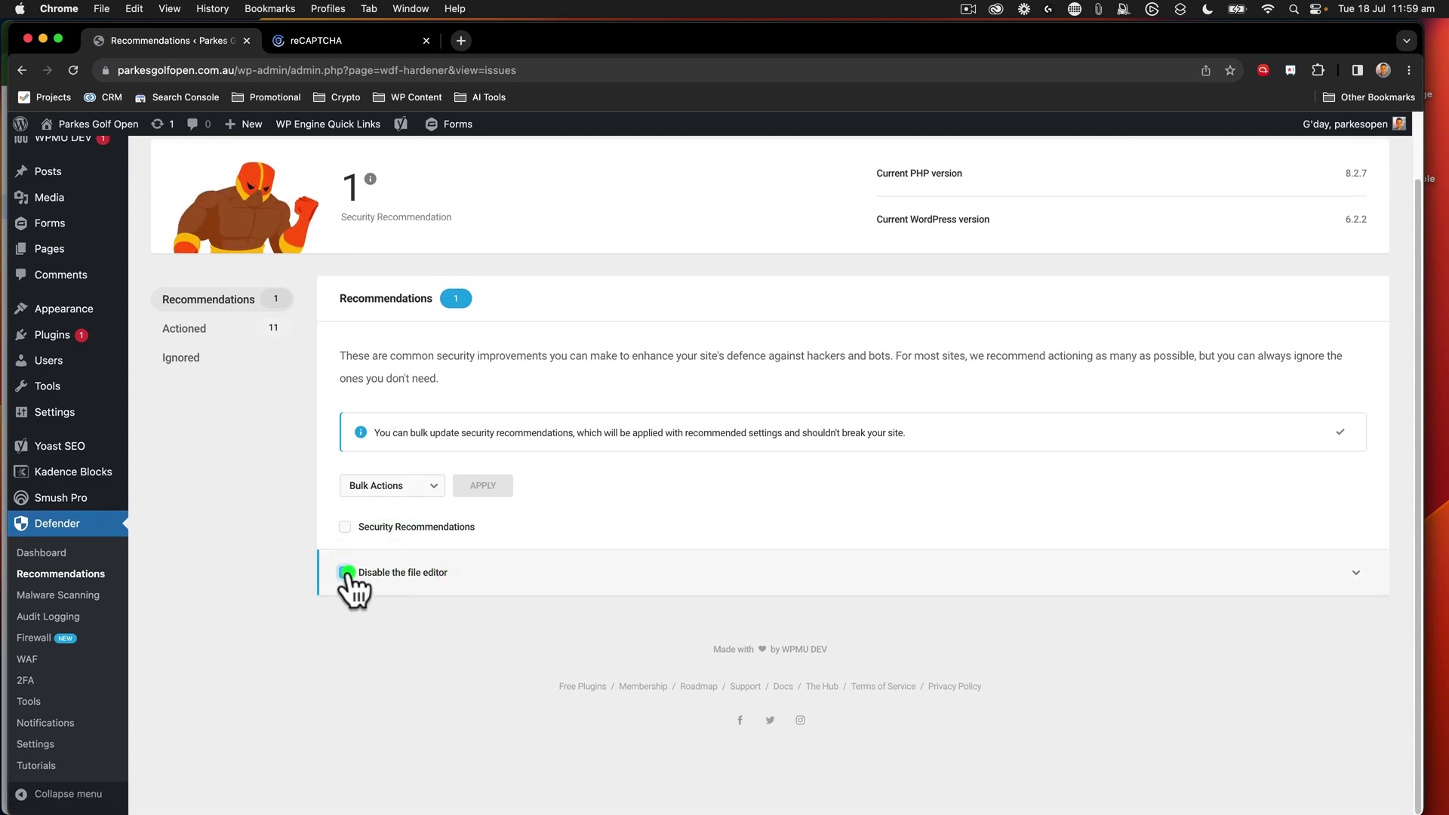
Step: Show the 11 actioned recommendations and expand then collapse the Disable XML-RPC details
left_click(188, 329)
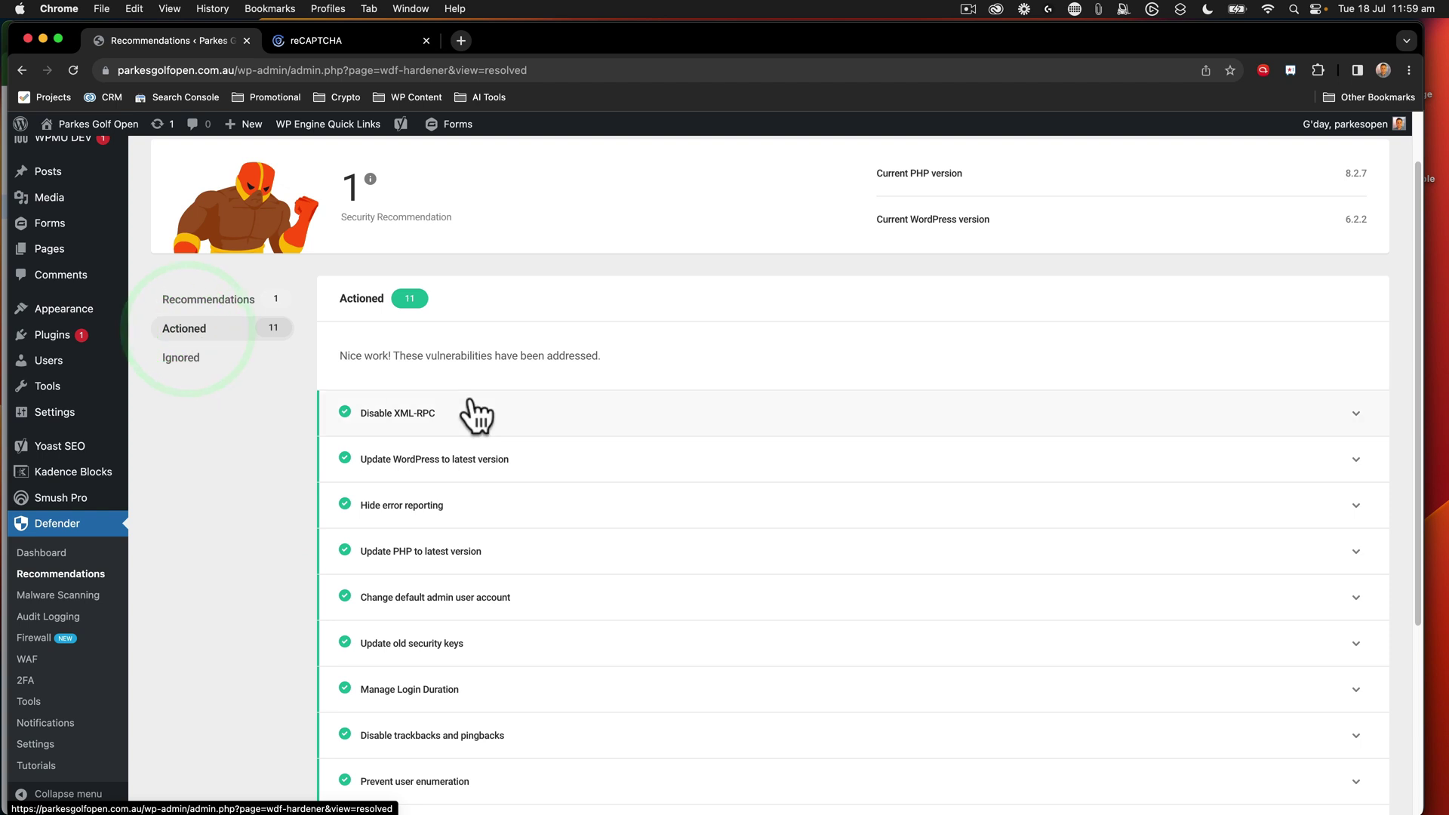
scroll(472, 411, "down", 5)
scroll(469, 411, "up", 6)
scroll(513, 468, "down", 6)
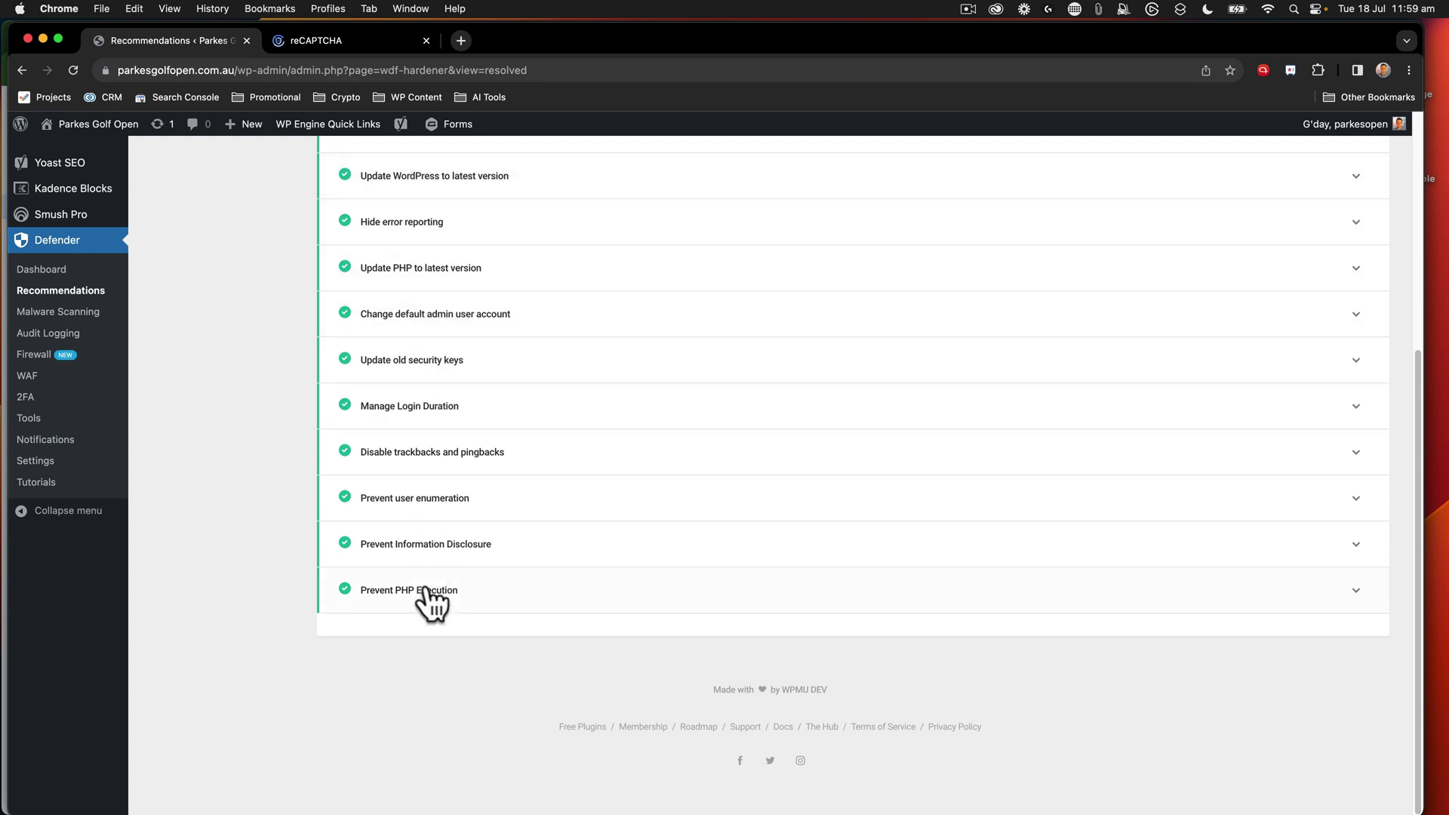
scroll(430, 540, "up", 5)
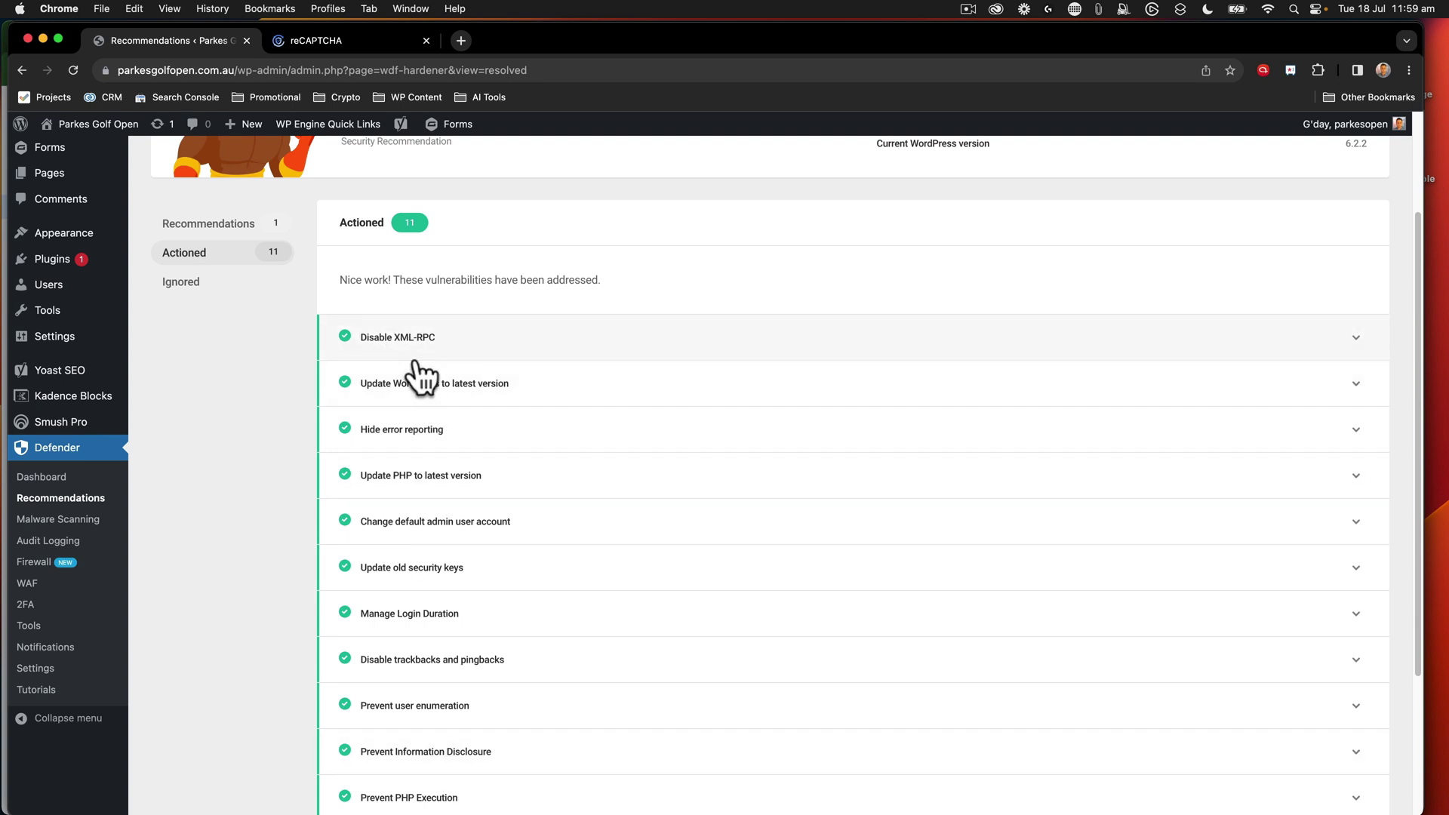
left_click(429, 341)
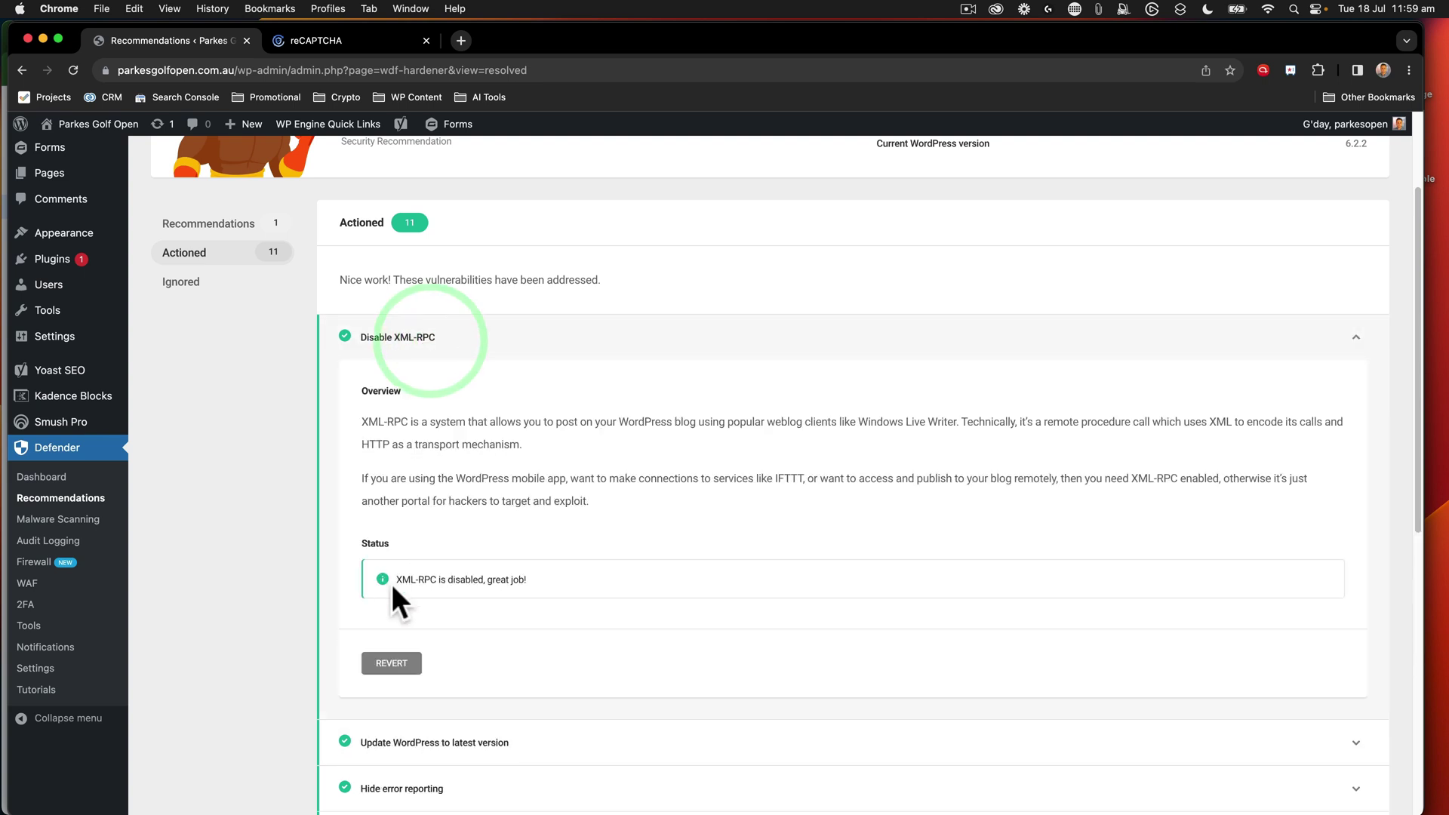
left_click(1352, 337)
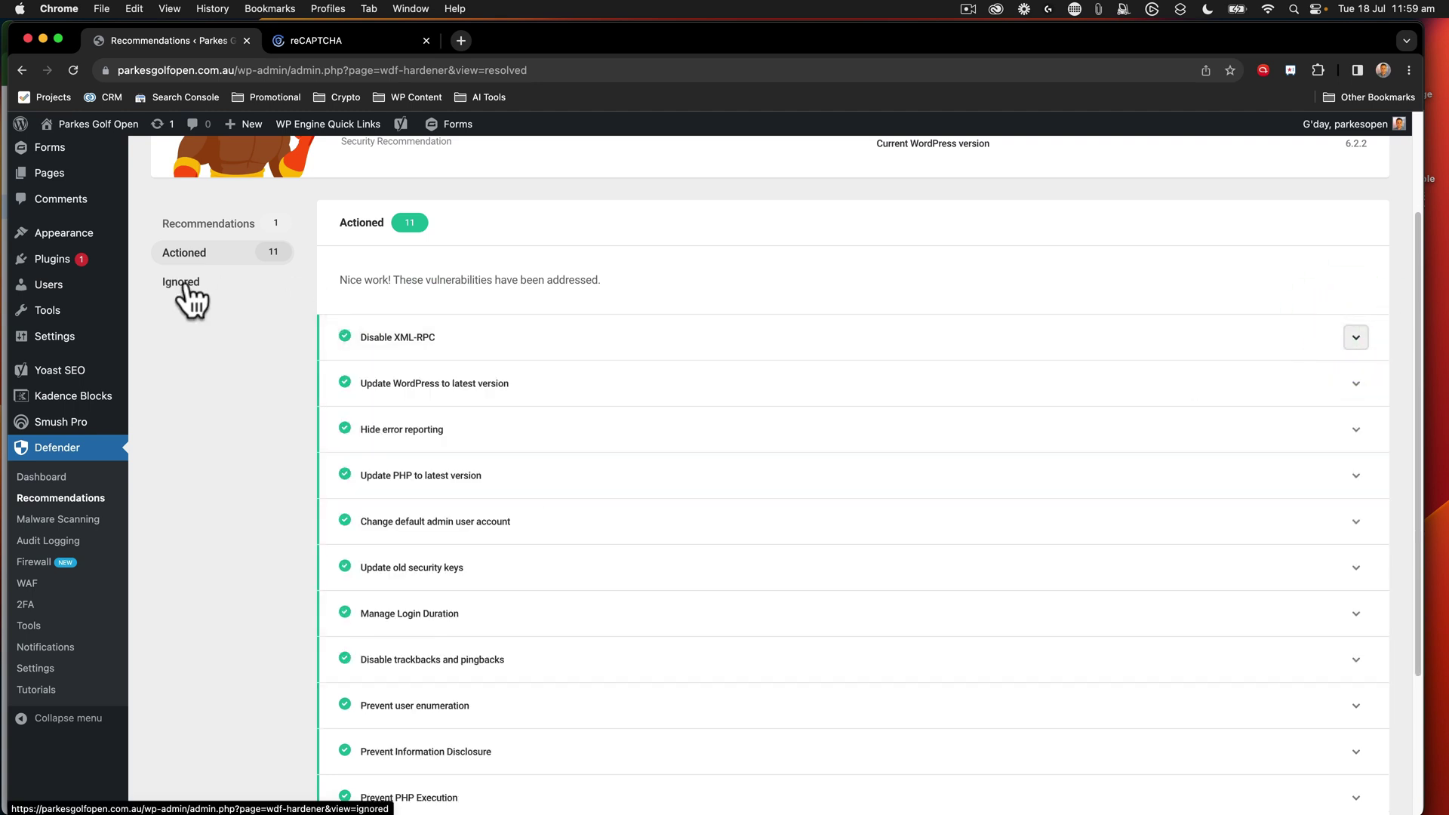
Step: In Tools > Security Headers, enable X-Frame-Options, X-XSS-Protection and X-Content-Type-Options
left_click(44, 628)
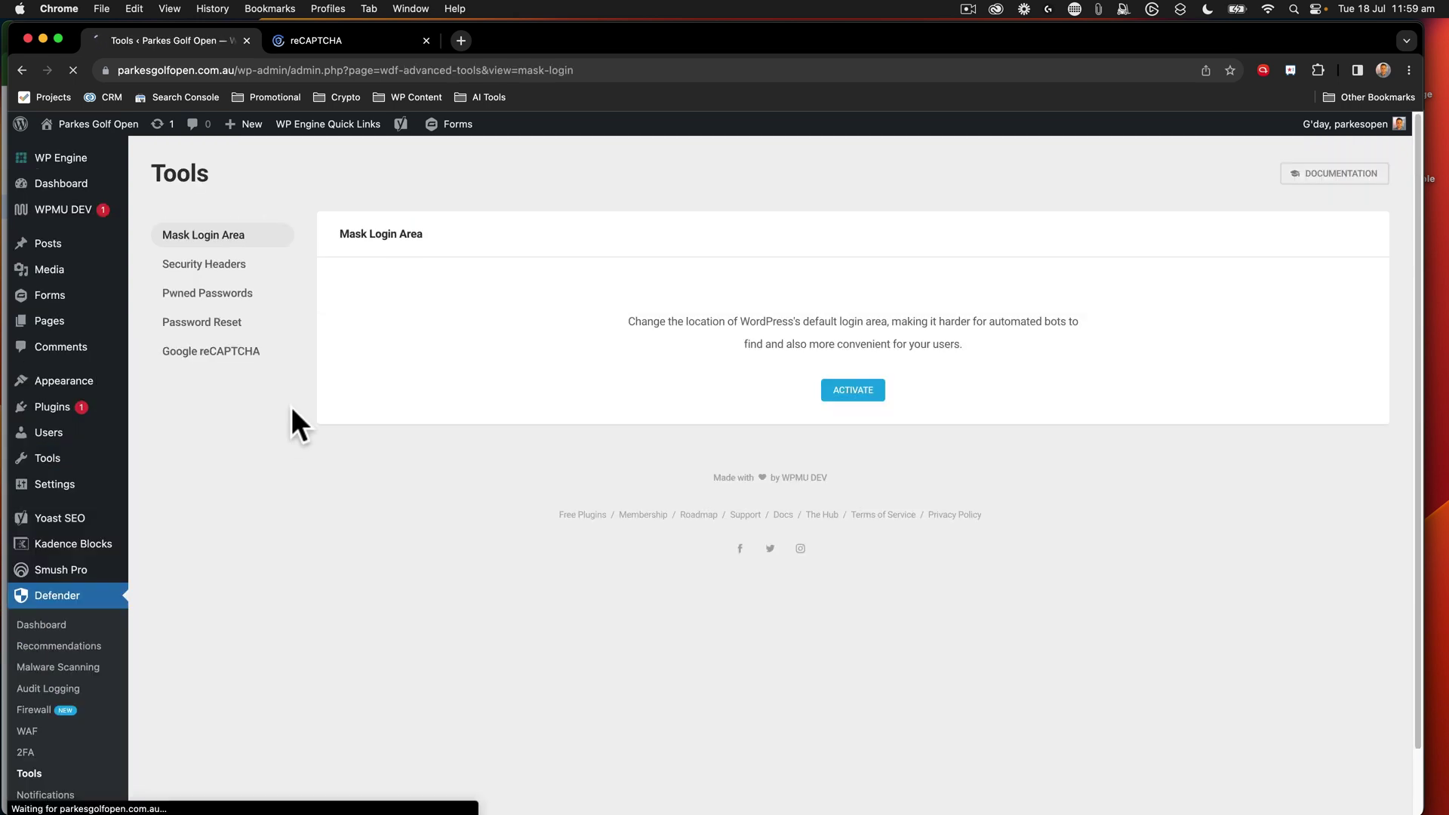
left_click(209, 272)
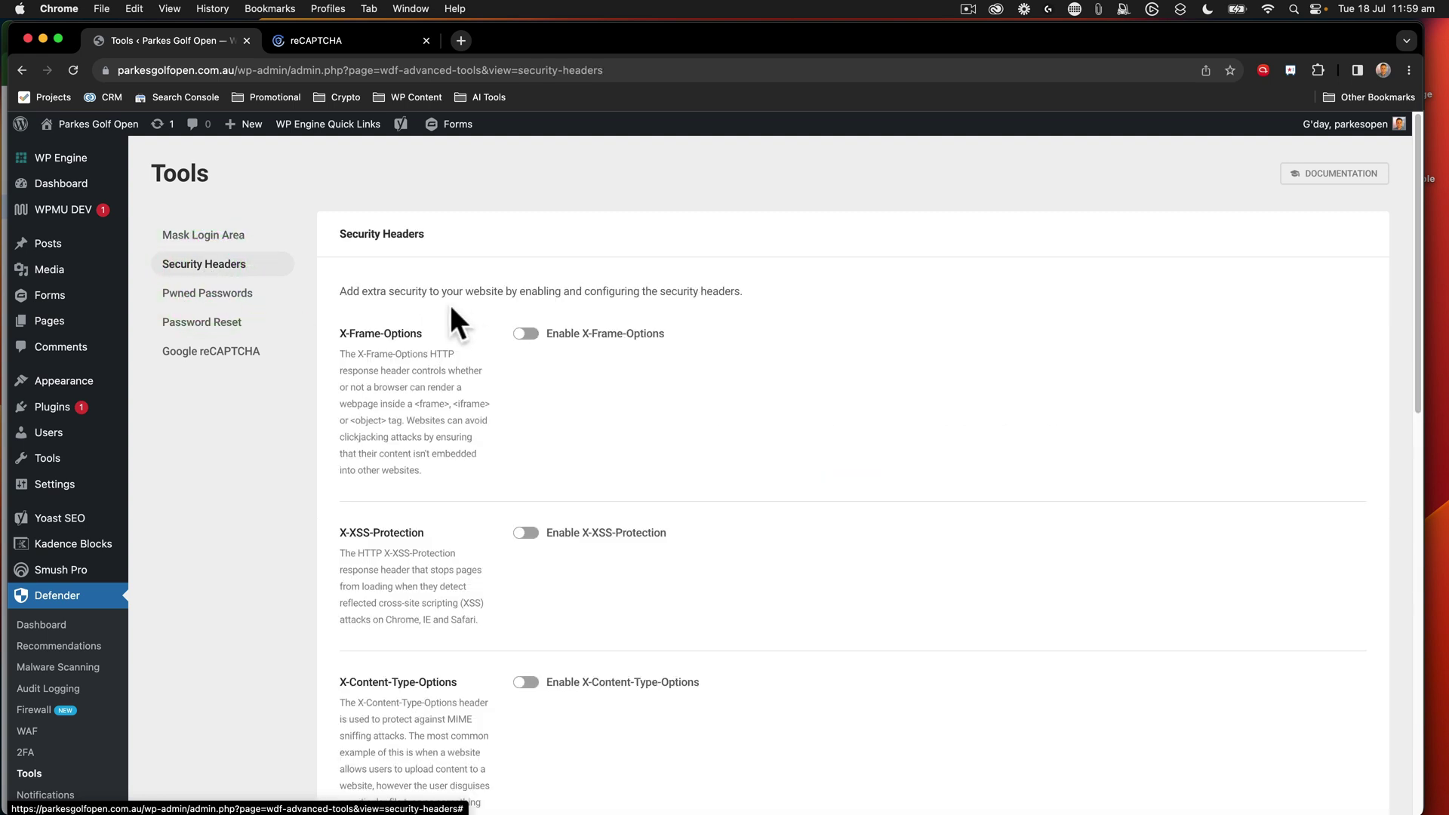
scroll(480, 282, "down", 7)
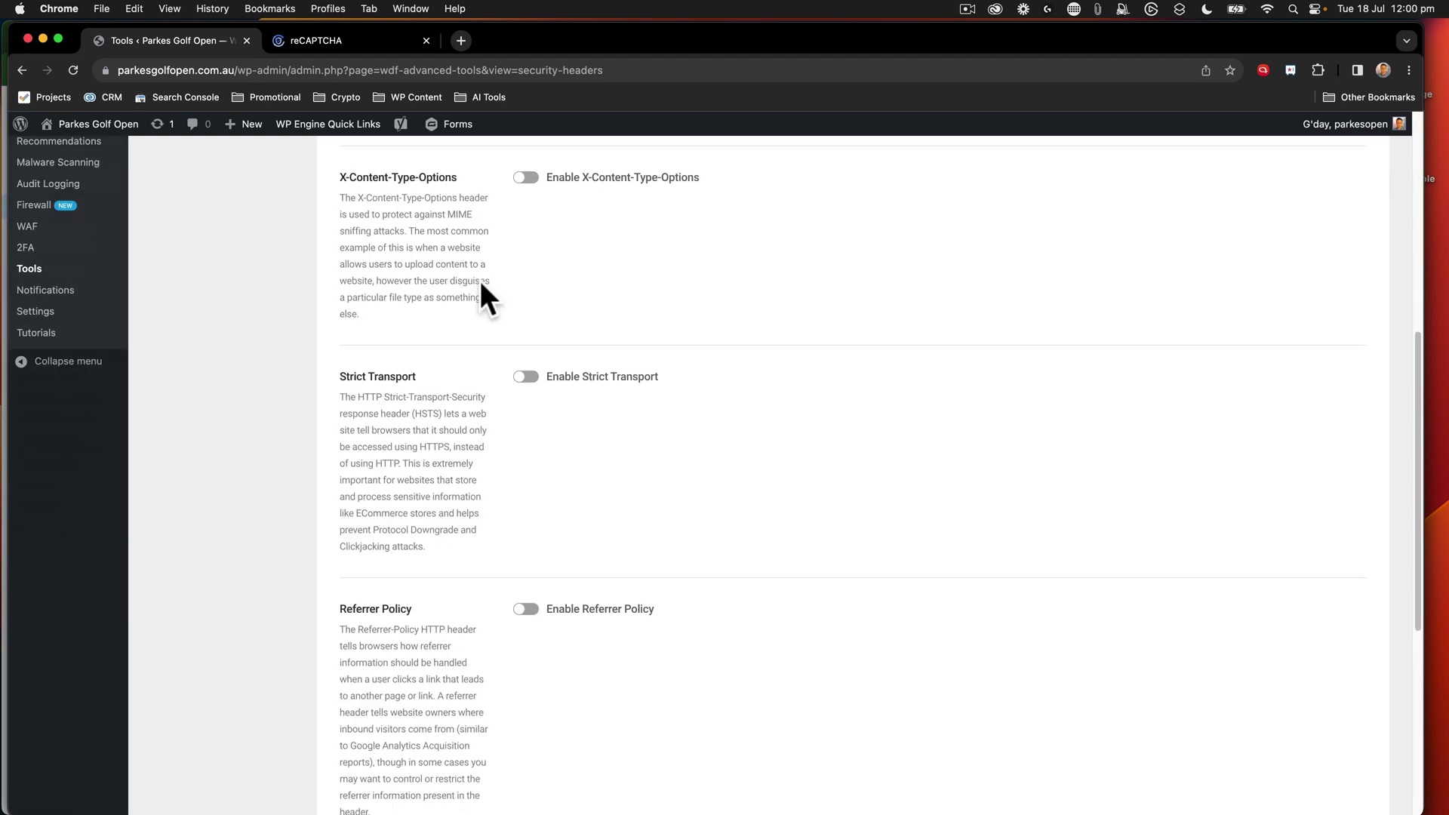
scroll(480, 283, "up", 5)
left_click(528, 195)
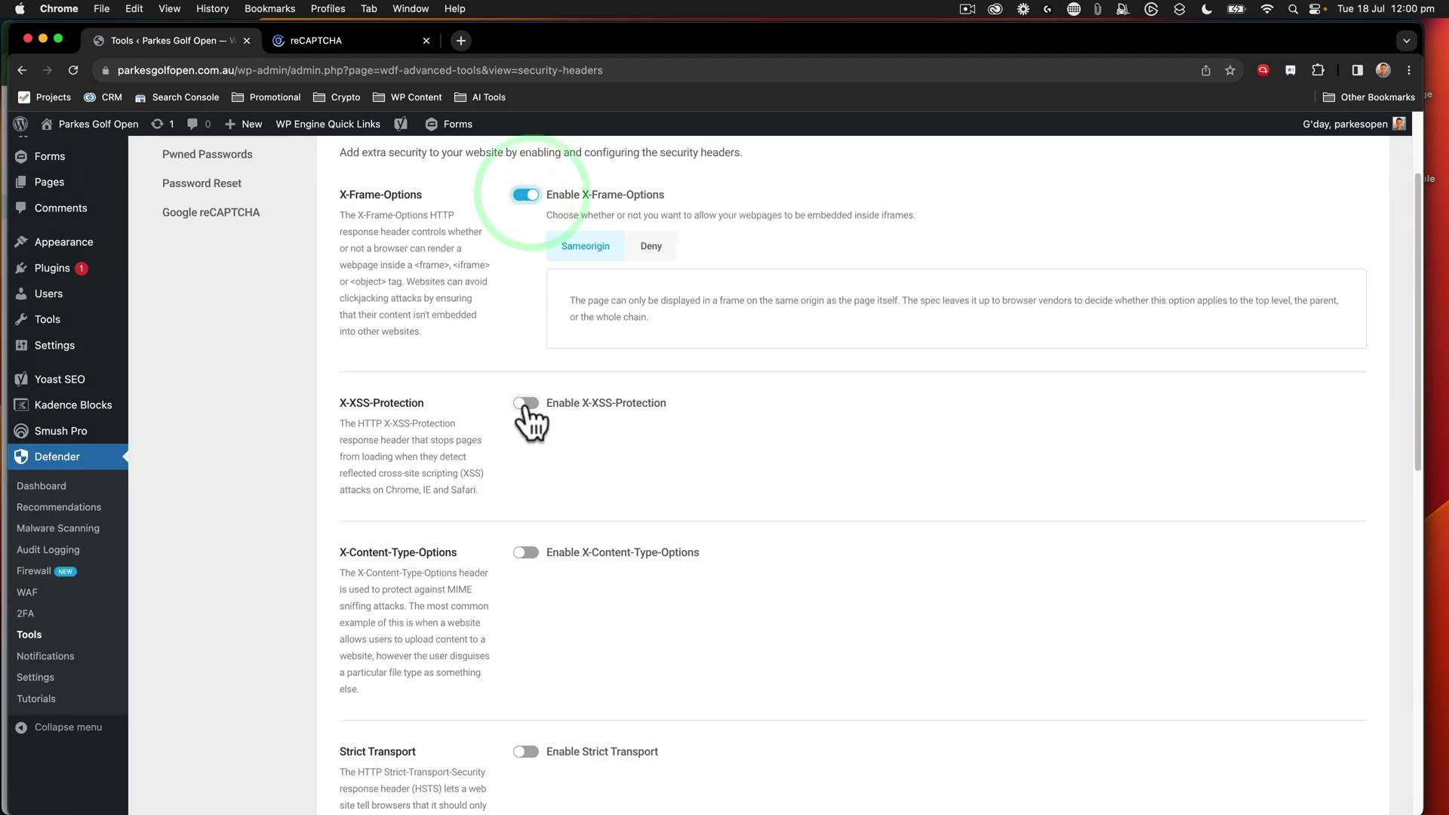
left_click(526, 404)
left_click(526, 595)
Step: Enable Strict Transport, Referrer Policy and Permissions-Policy, leaving Permissions-Policy on On site & iframe
scroll(494, 596, "down", 3)
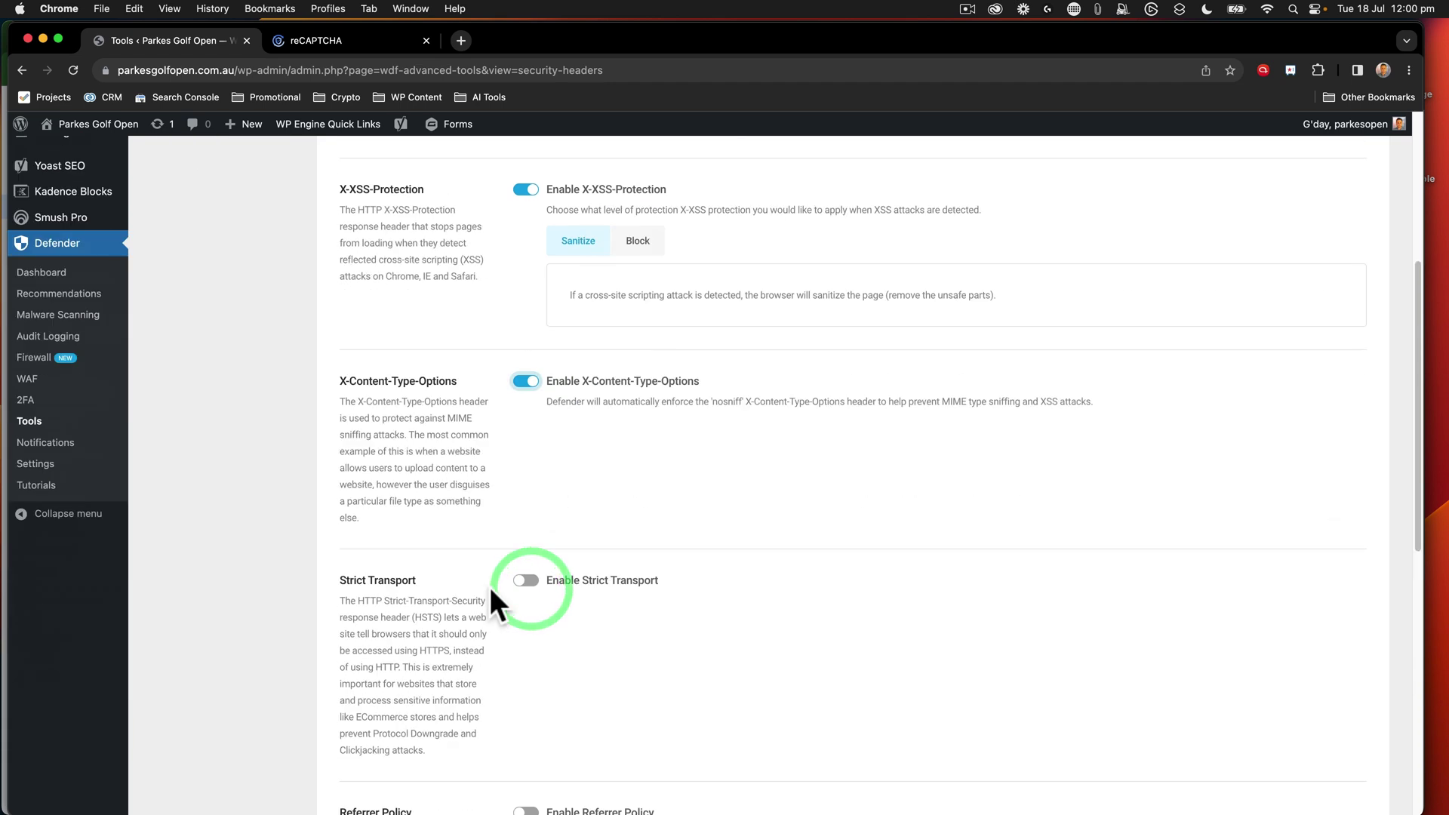
left_click(526, 579)
scroll(495, 568, "down", 3)
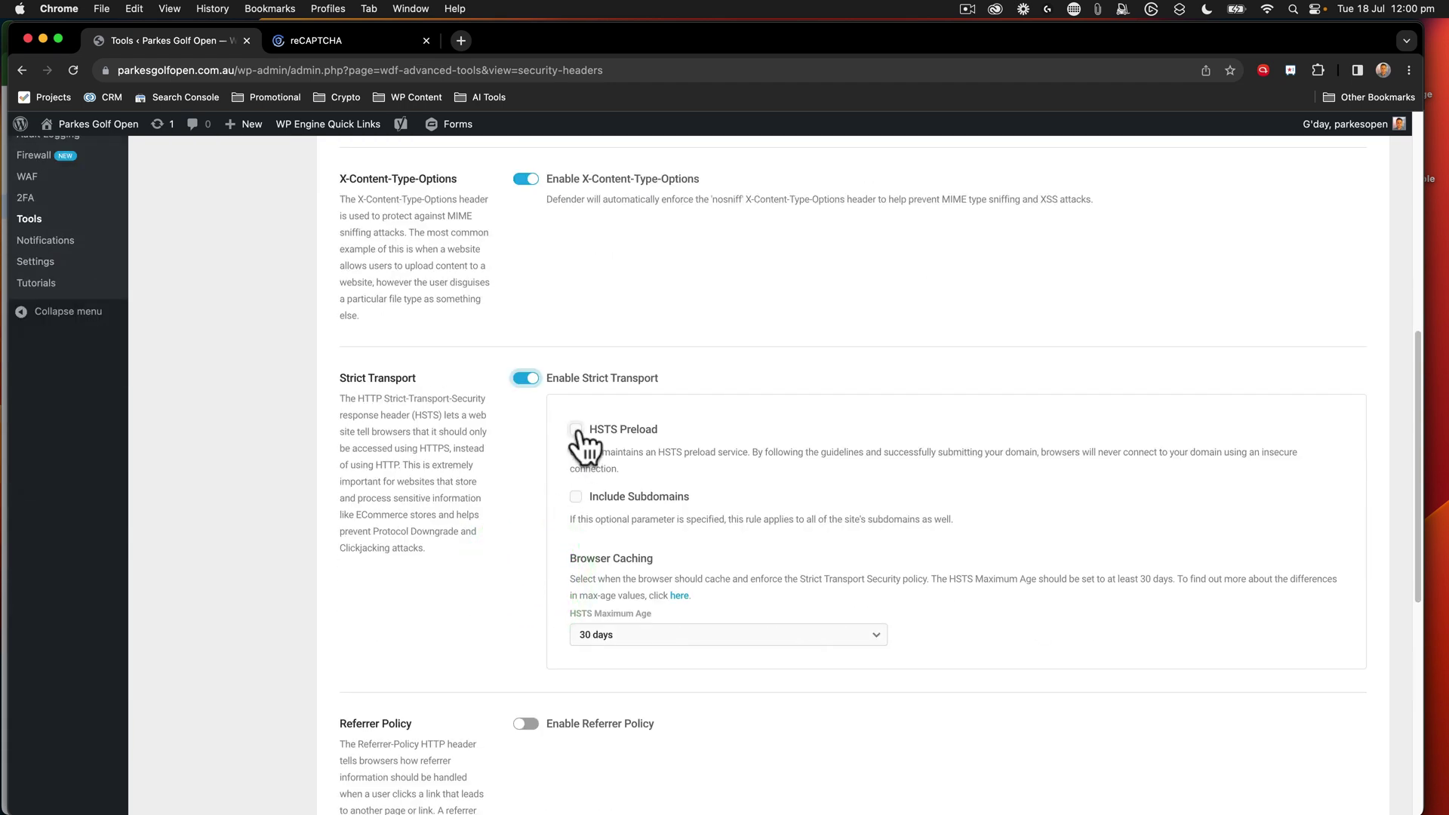
scroll(517, 581, "down", 3)
left_click(526, 551)
scroll(528, 584, "down", 5)
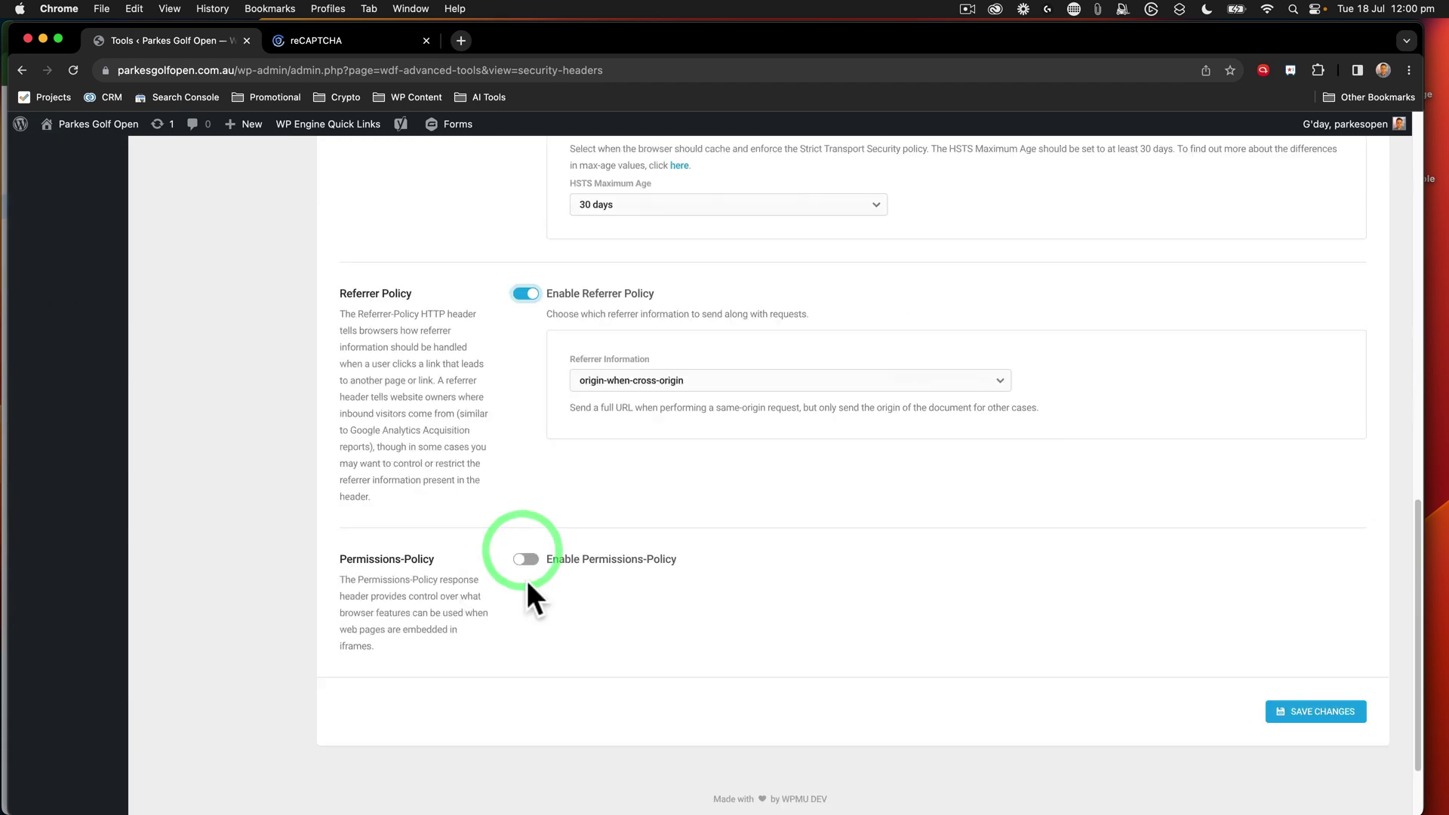
left_click(529, 474)
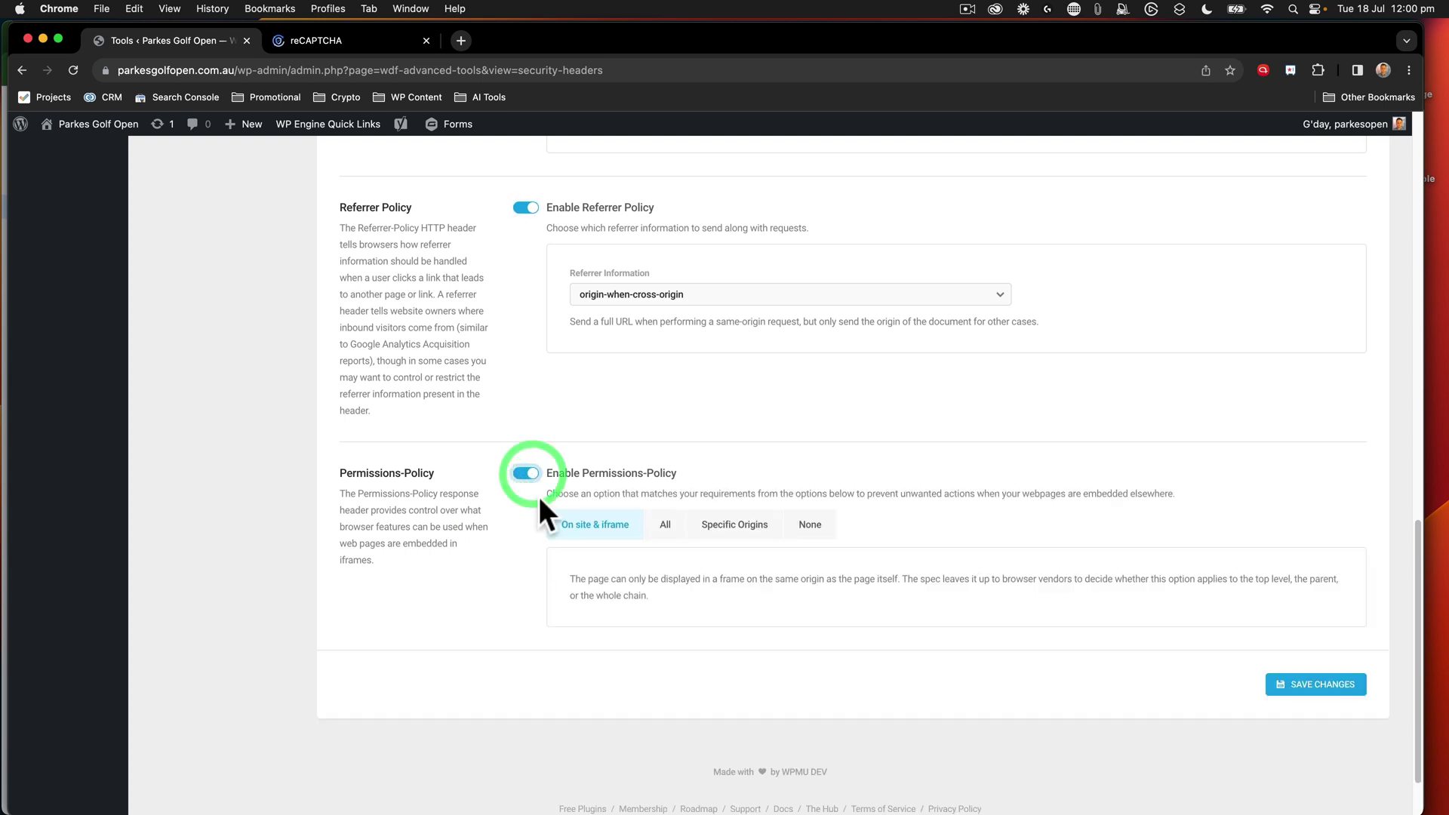
left_click(680, 526)
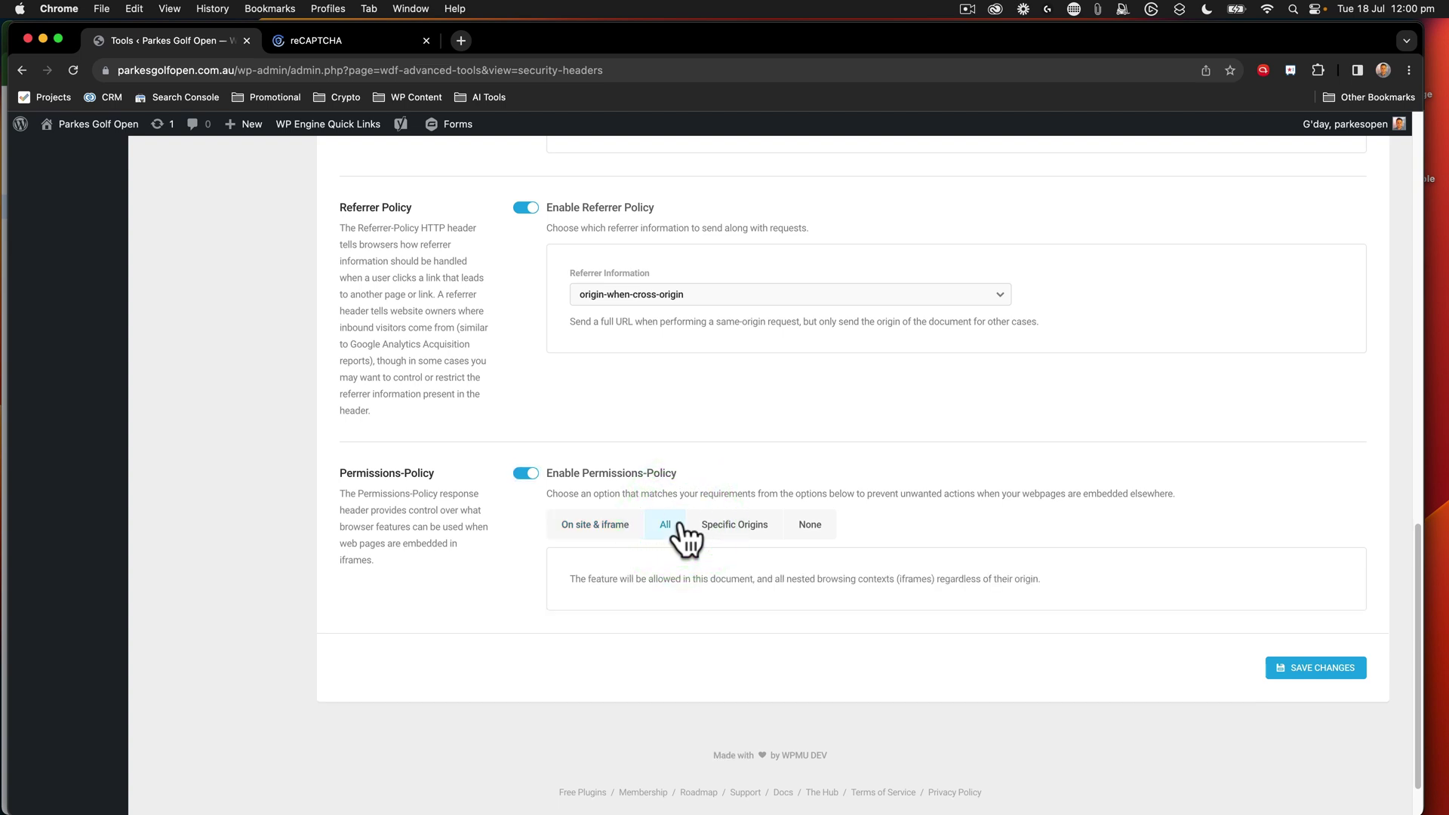
left_click(618, 524)
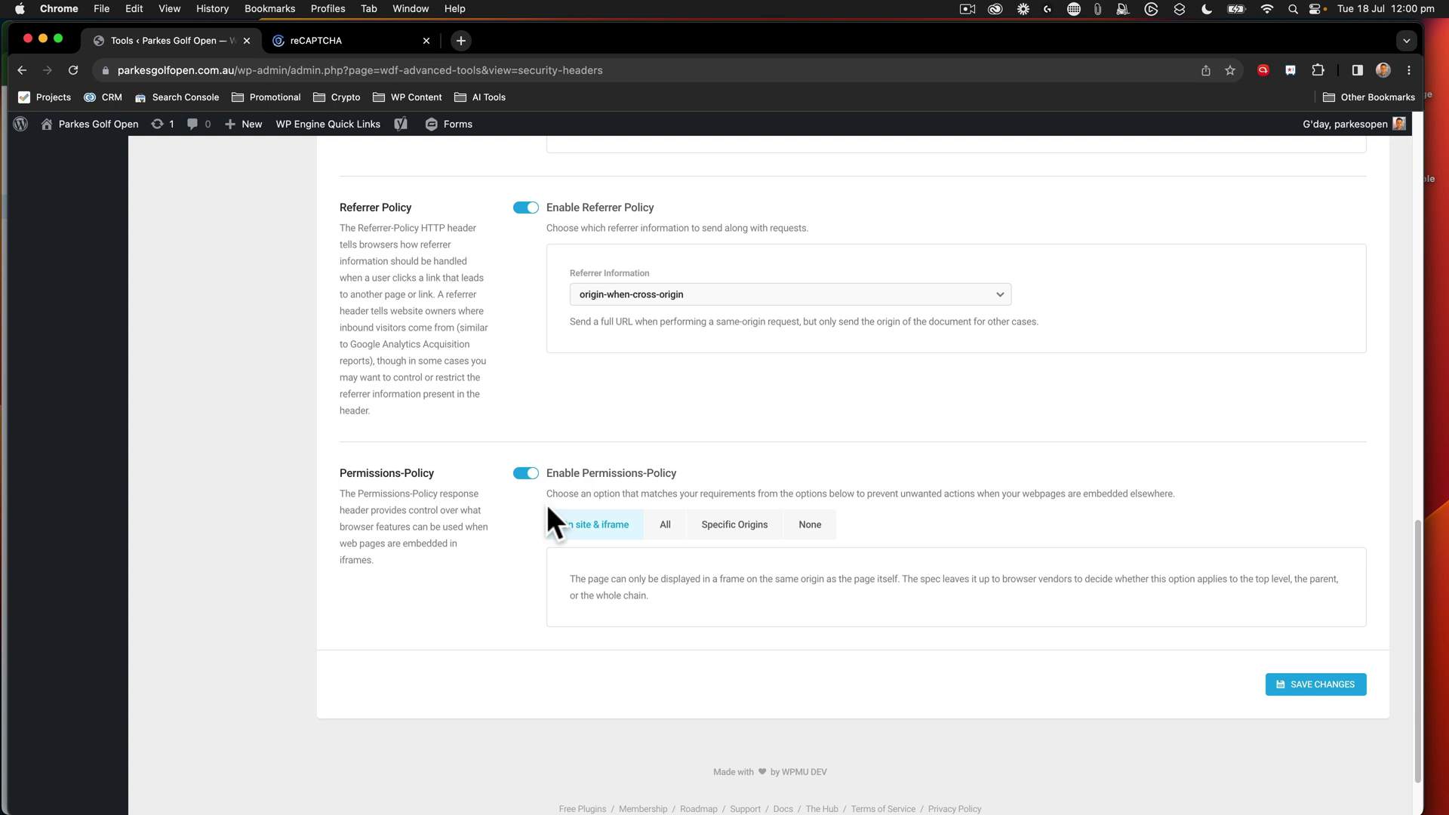
Step: Review the six enabled security headers and save the Security Headers settings
scroll(671, 567, "up", 3)
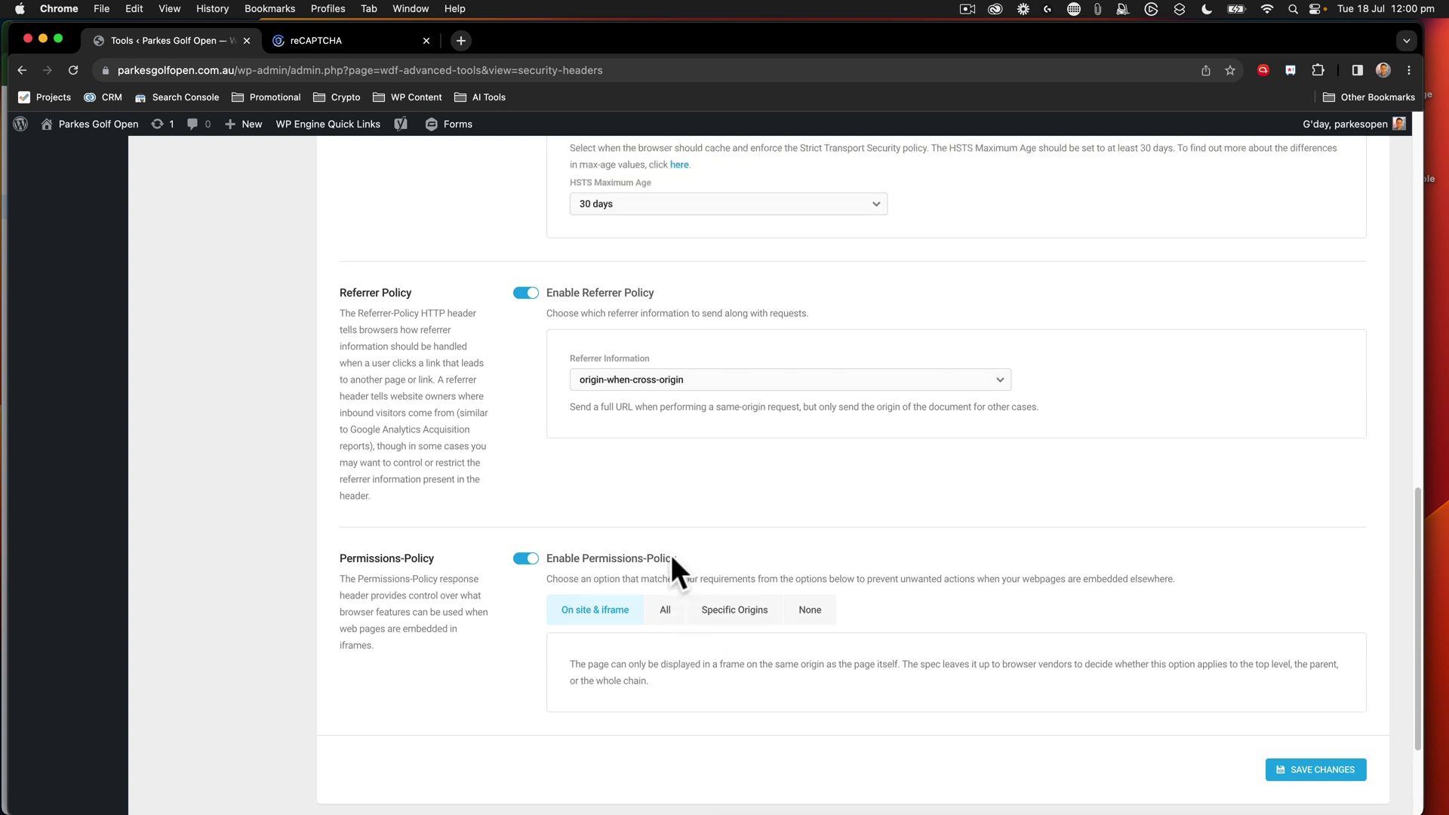
scroll(611, 414, "up", 1)
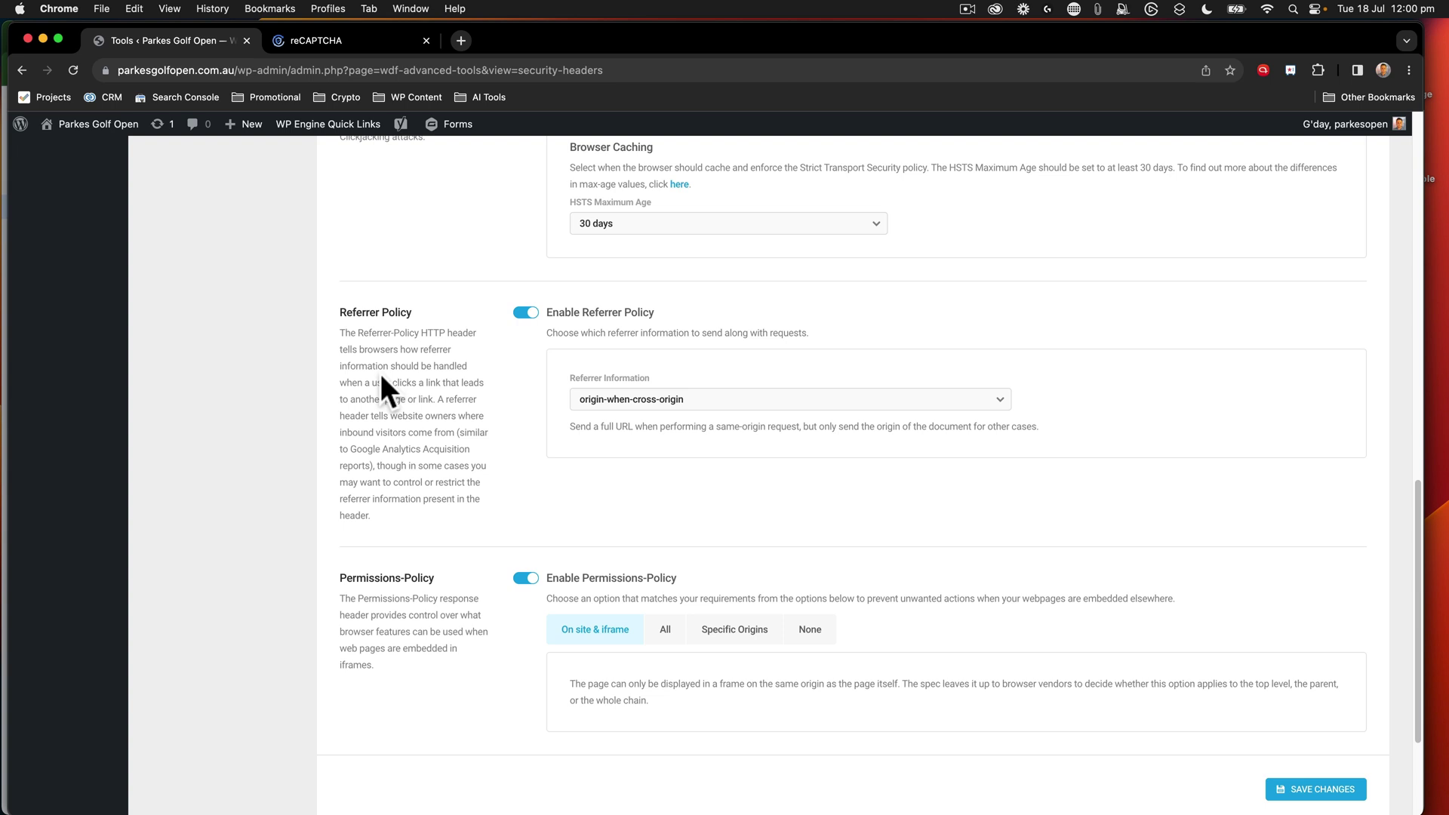
scroll(380, 374, "up", 10)
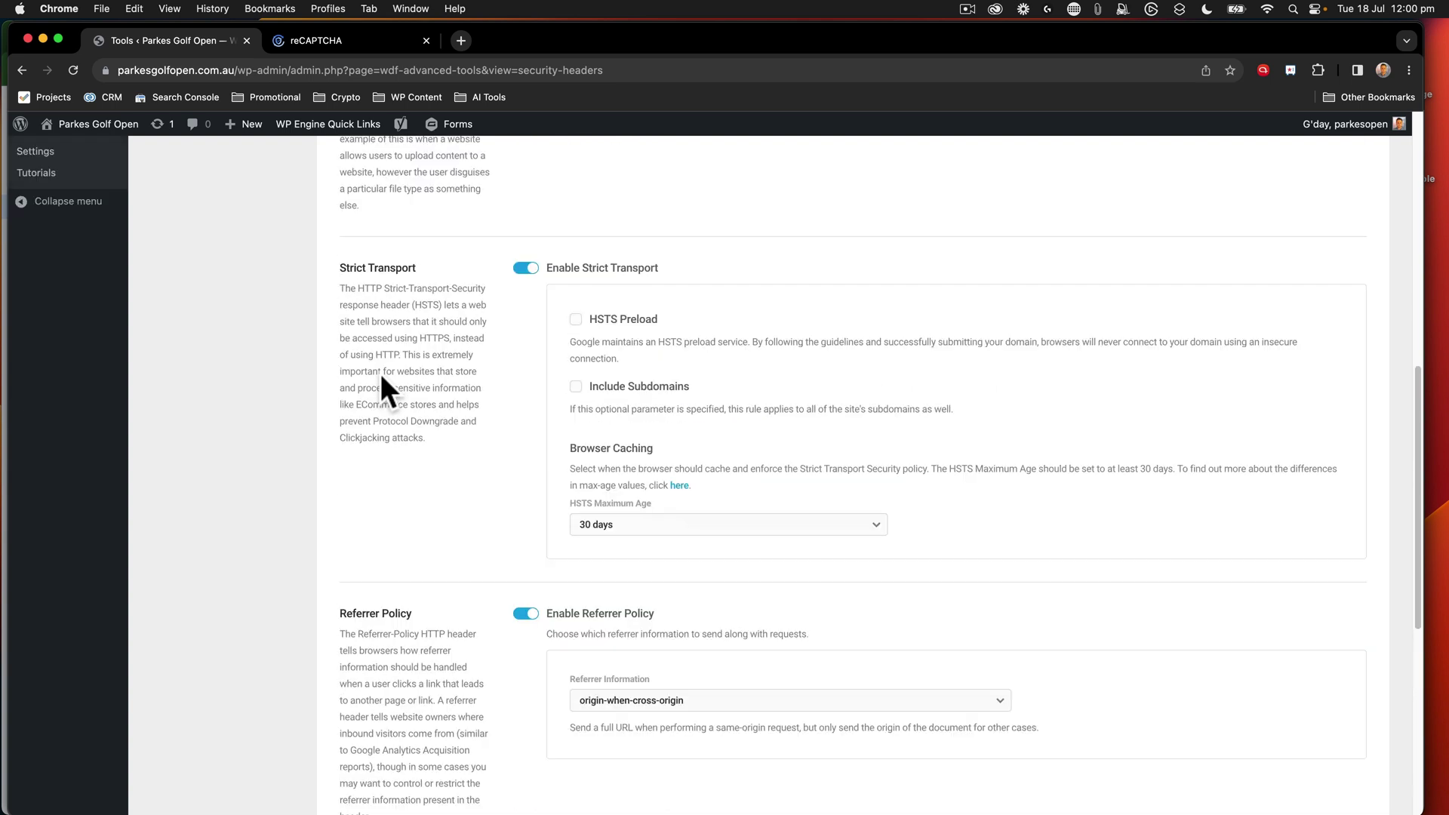
scroll(380, 374, "up", 2)
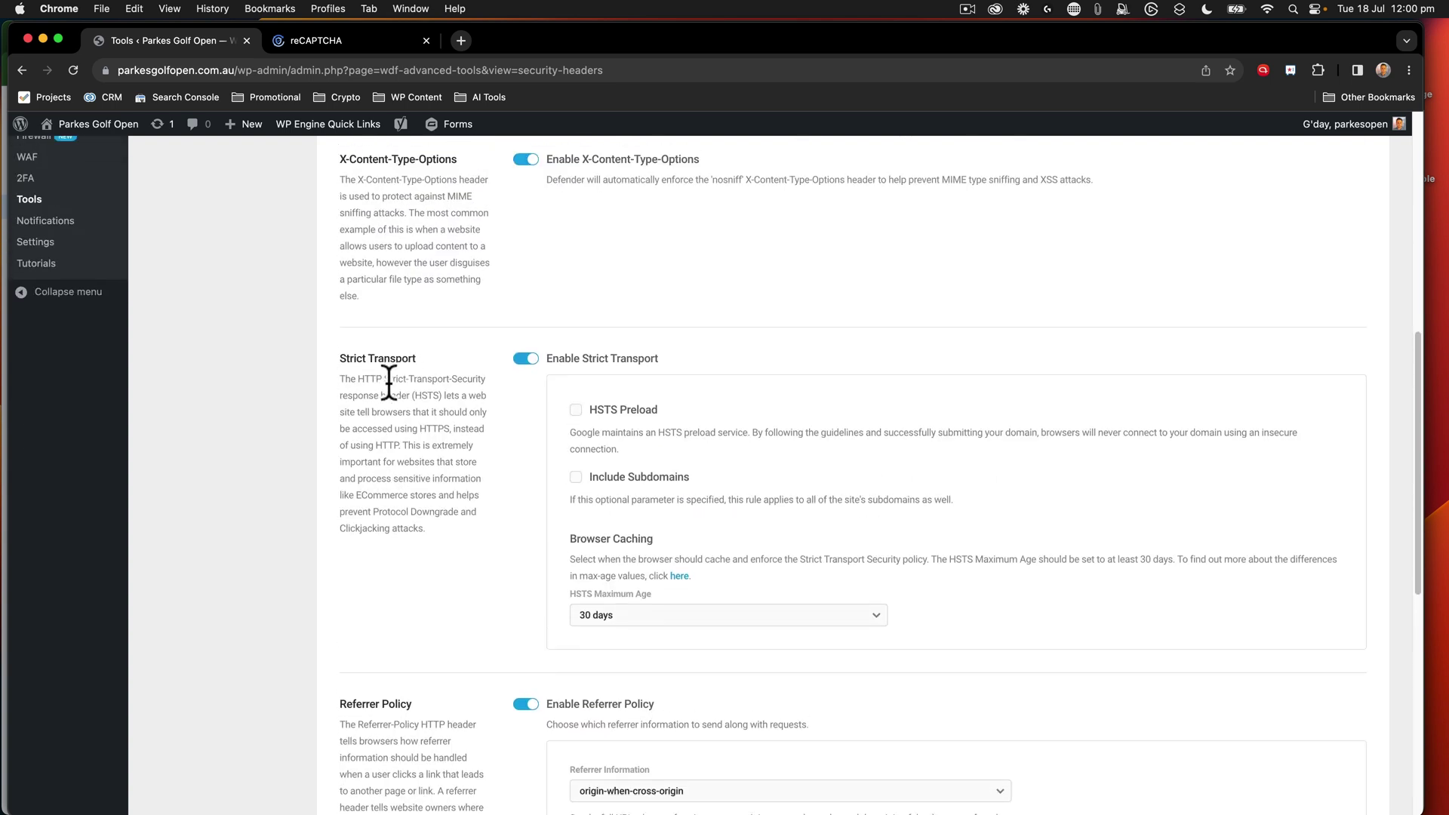
scroll(389, 382, "up", 10)
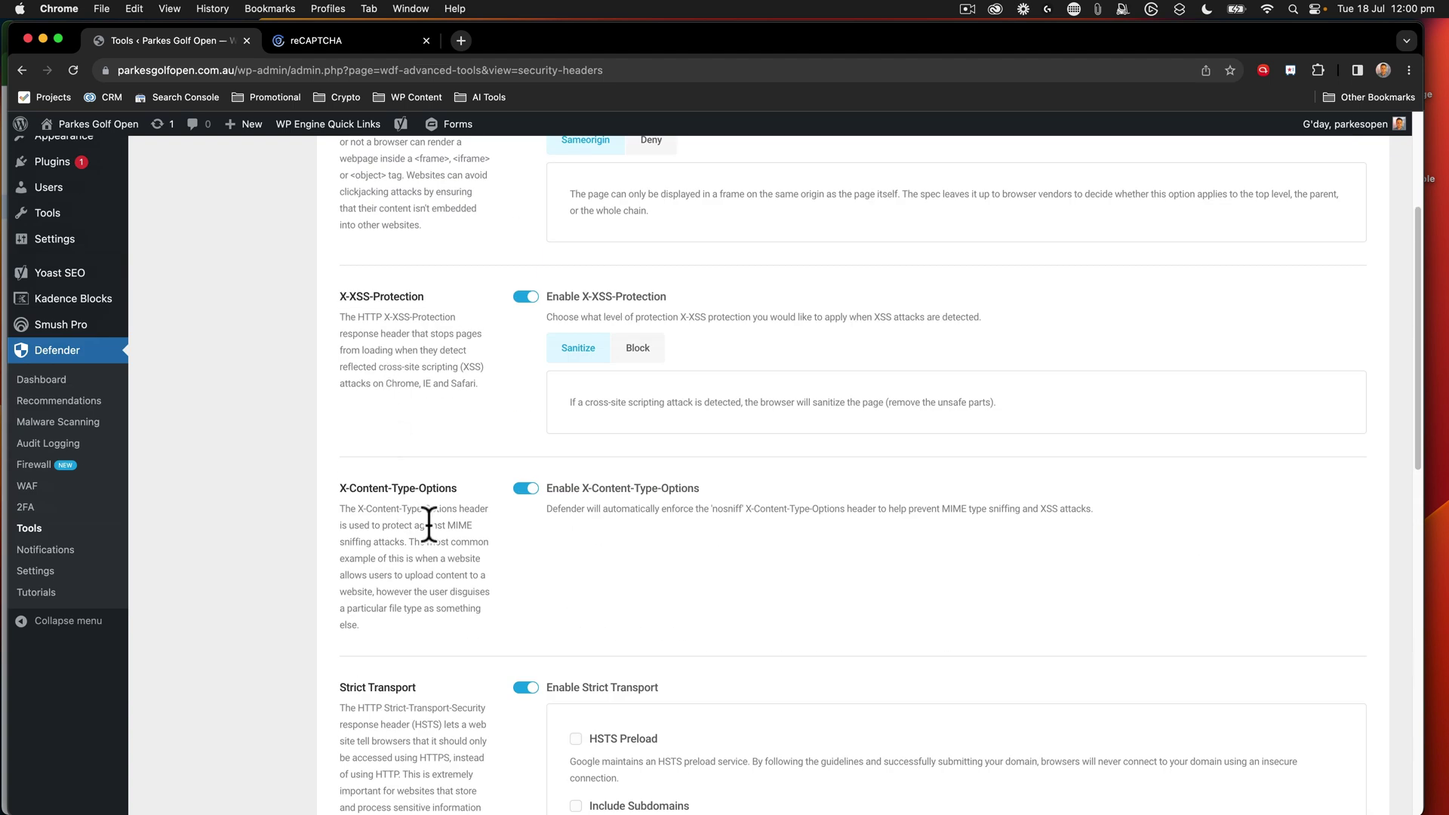
scroll(424, 521, "up", 1)
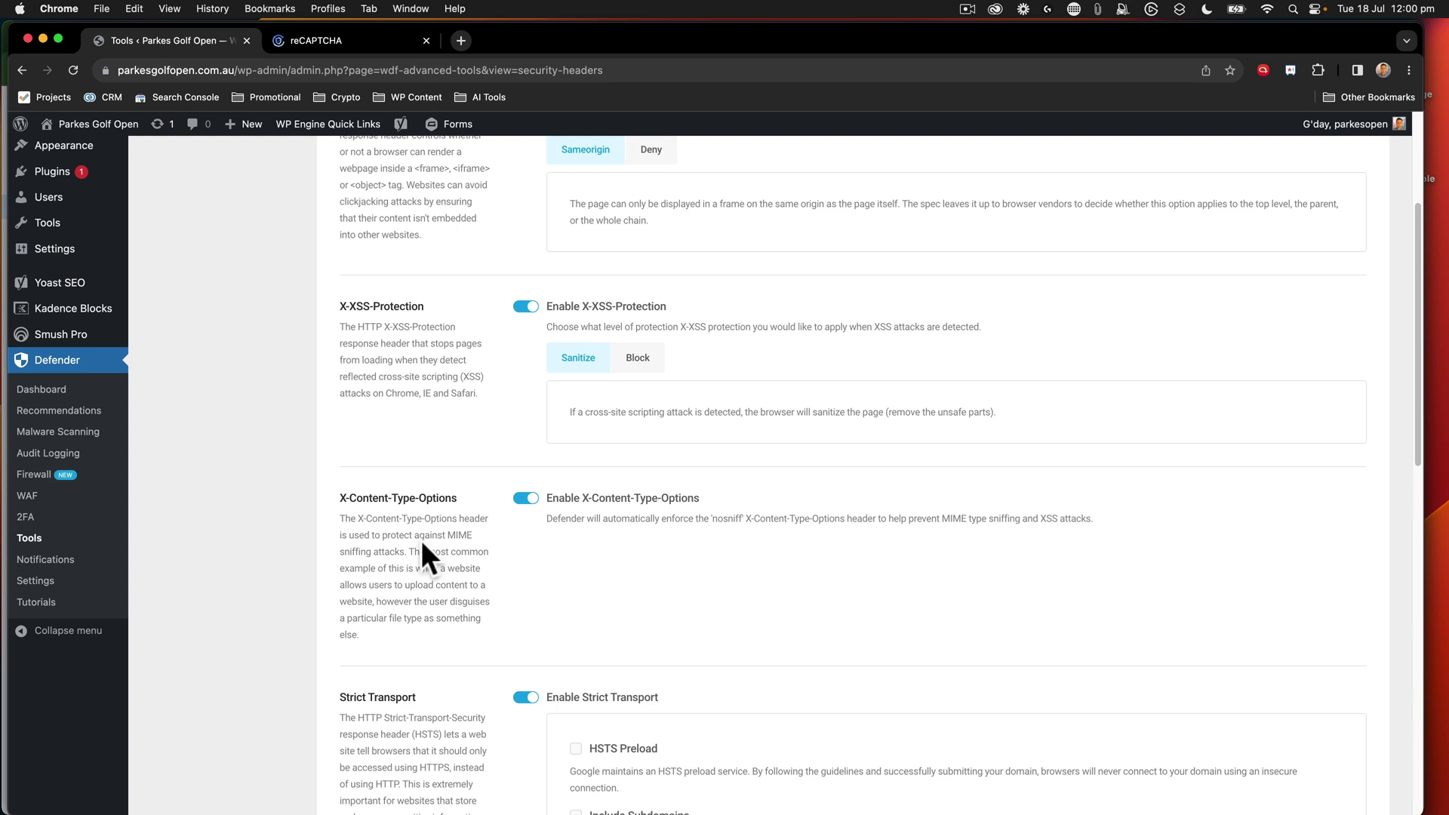
scroll(421, 540, "up", 6)
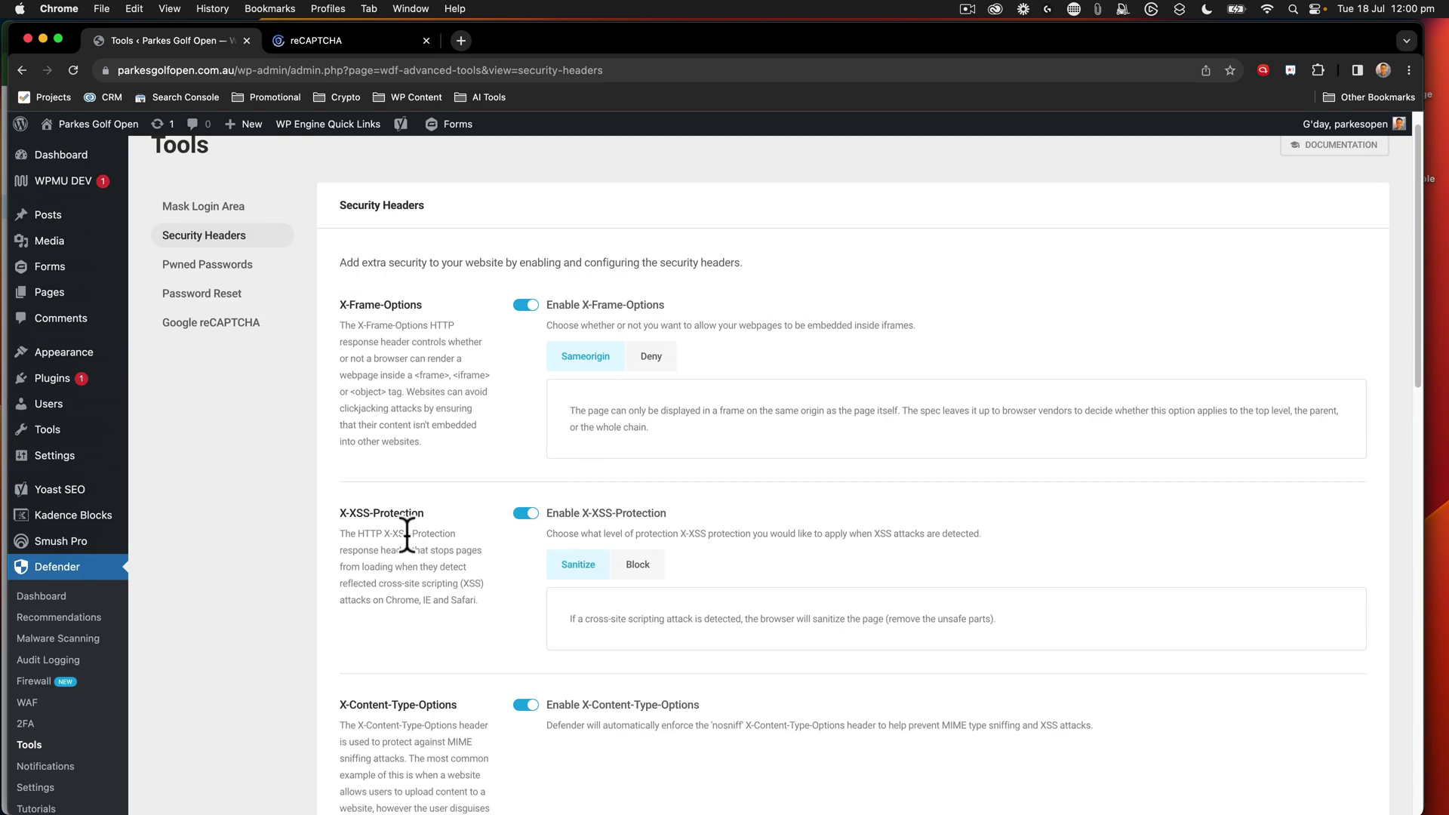
scroll(407, 535, "up", 1)
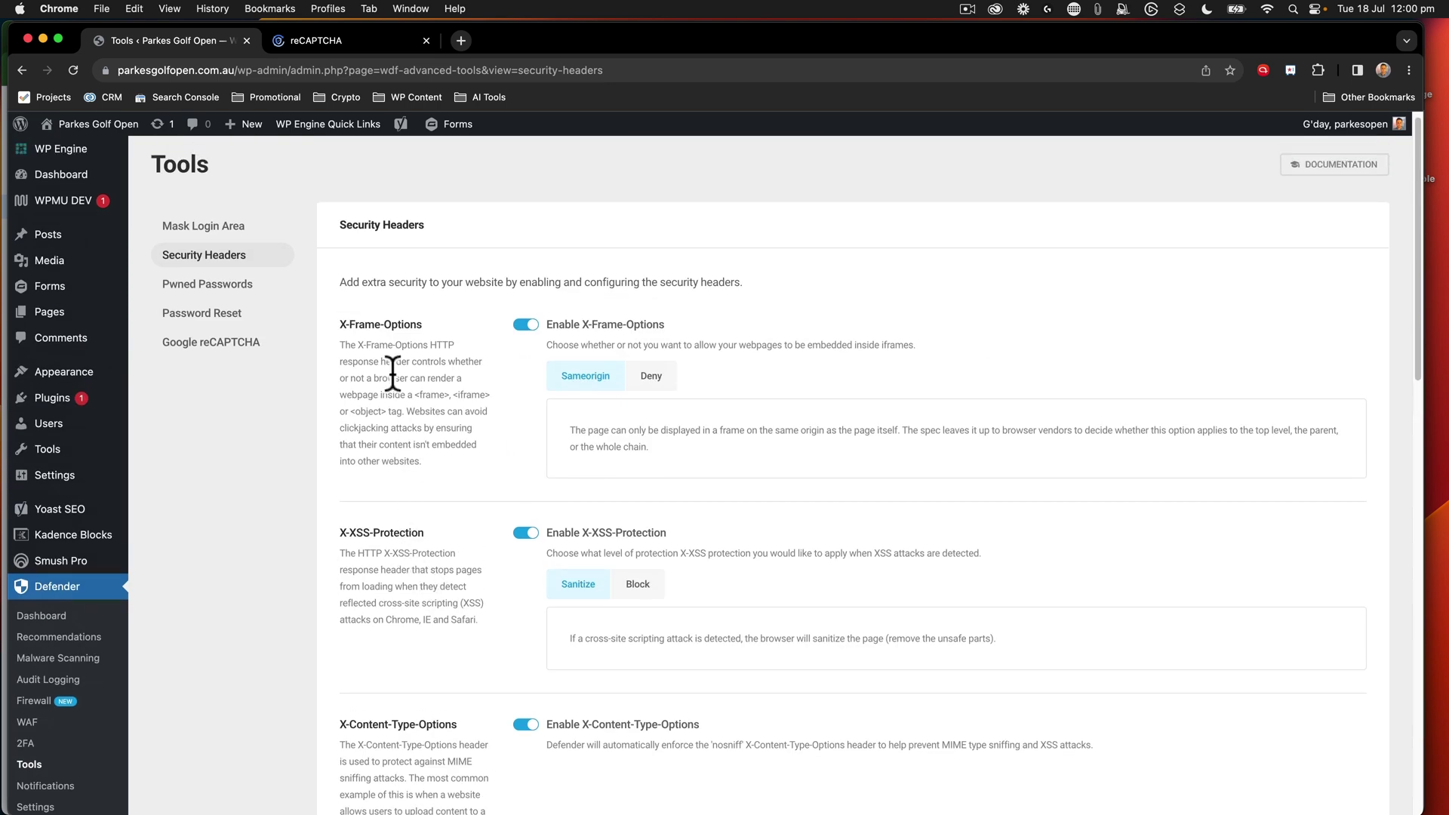
scroll(473, 448, "down", 9)
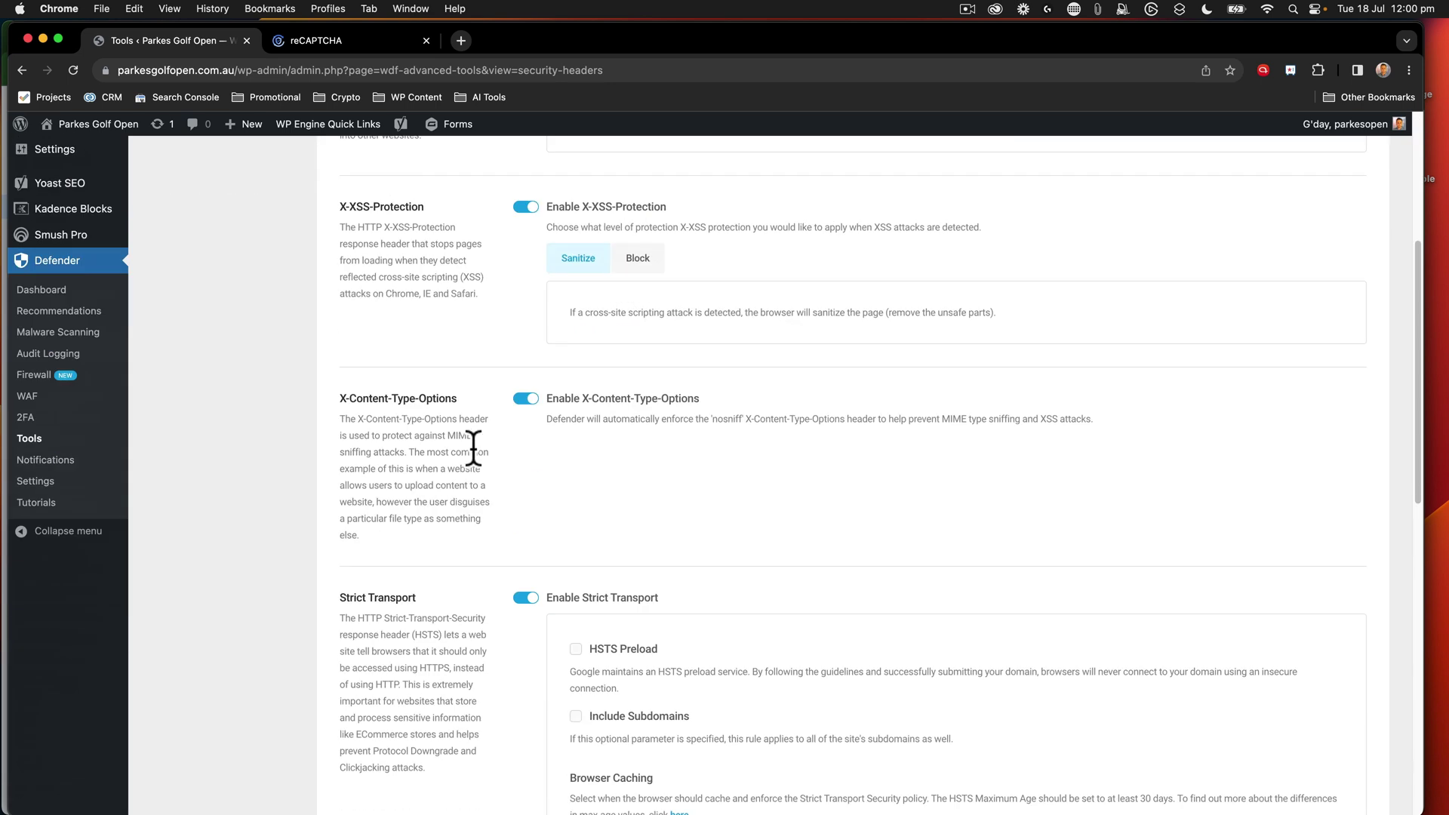
scroll(473, 449, "down", 5)
scroll(473, 448, "up", 14)
scroll(473, 448, "down", 20)
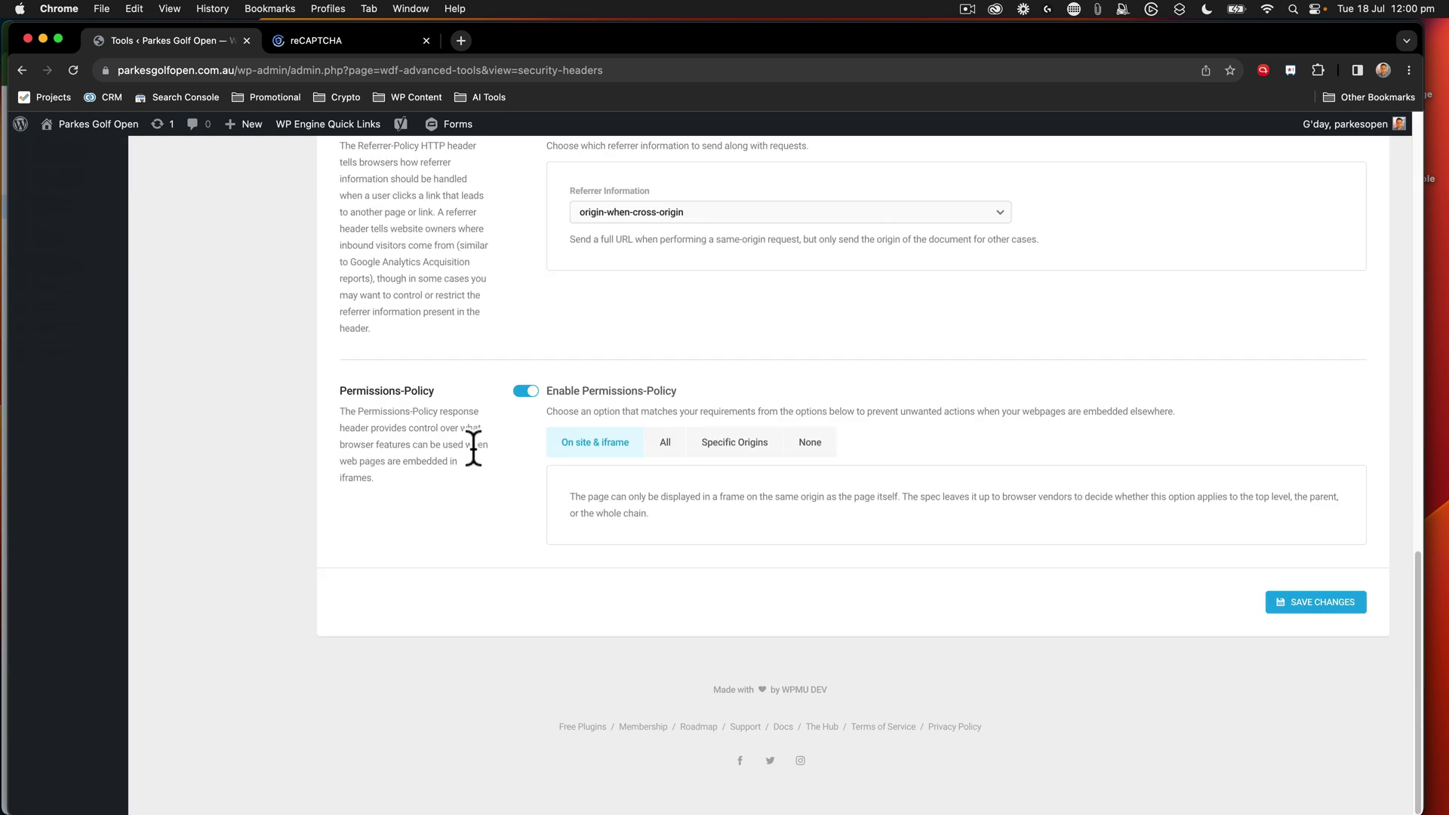
left_click(1285, 601)
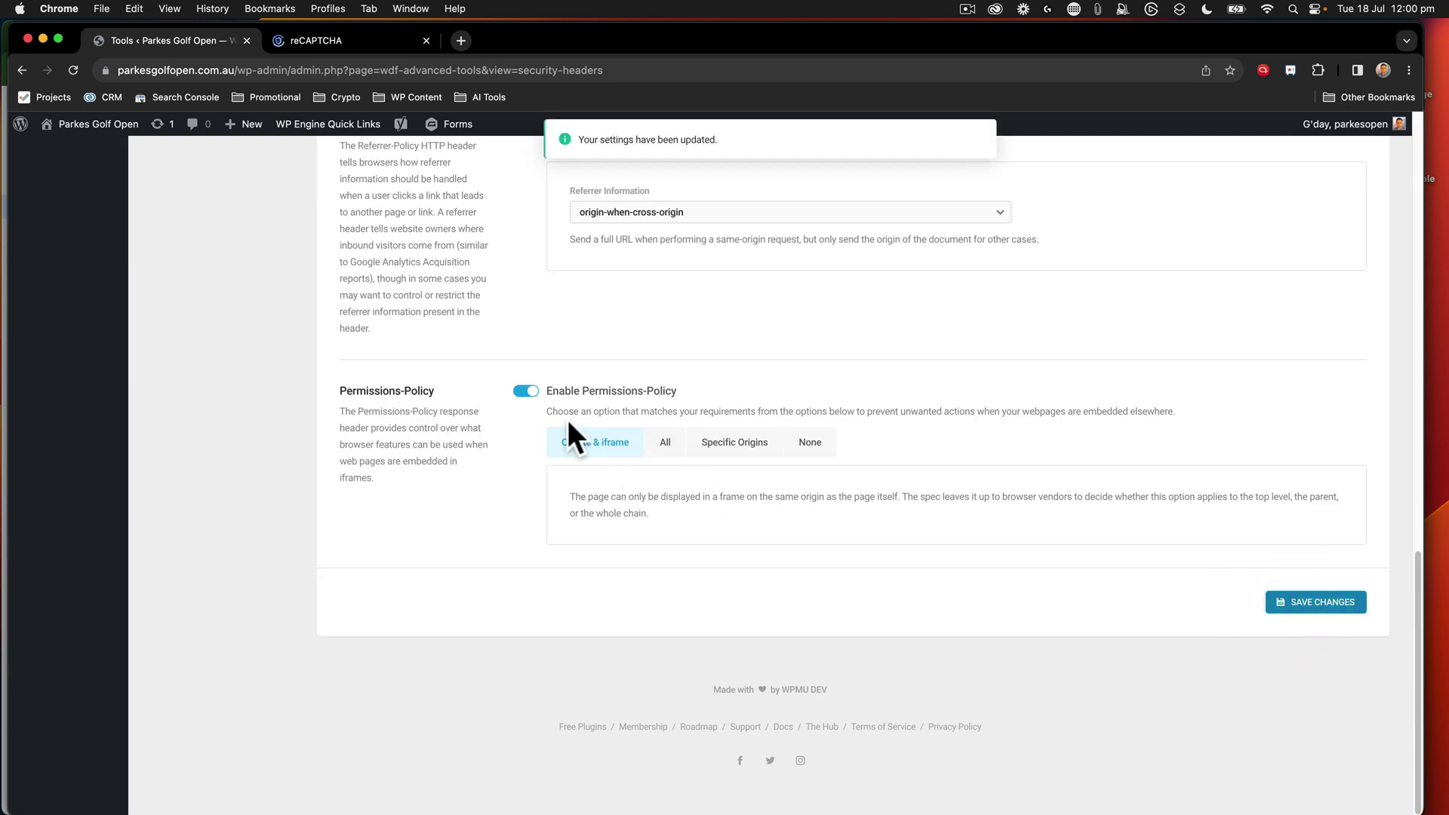
scroll(570, 426, "up", 20)
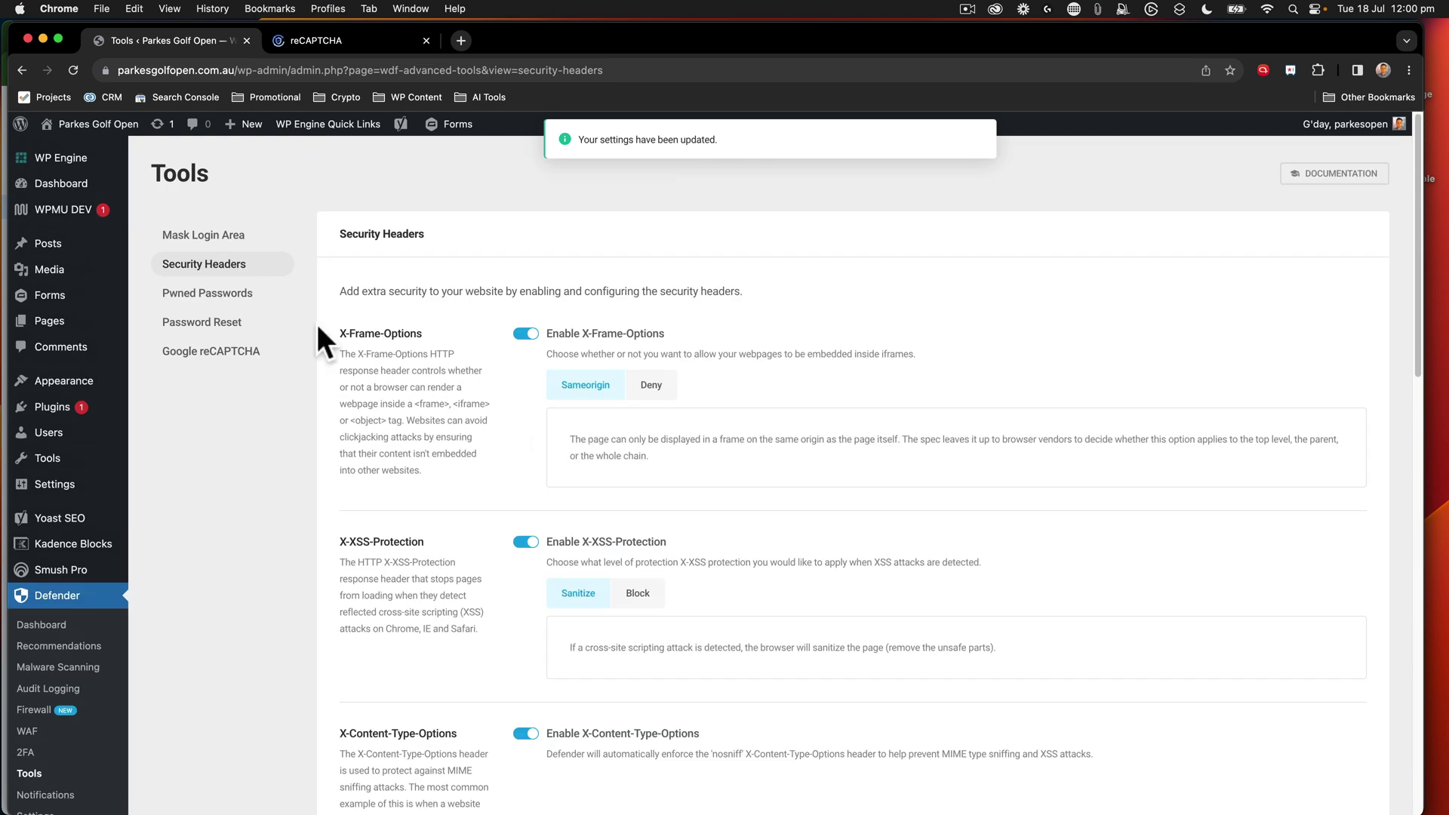
Step: Activate the Pwned Passwords check for all user roles and save its settings
left_click(212, 297)
left_click(867, 484)
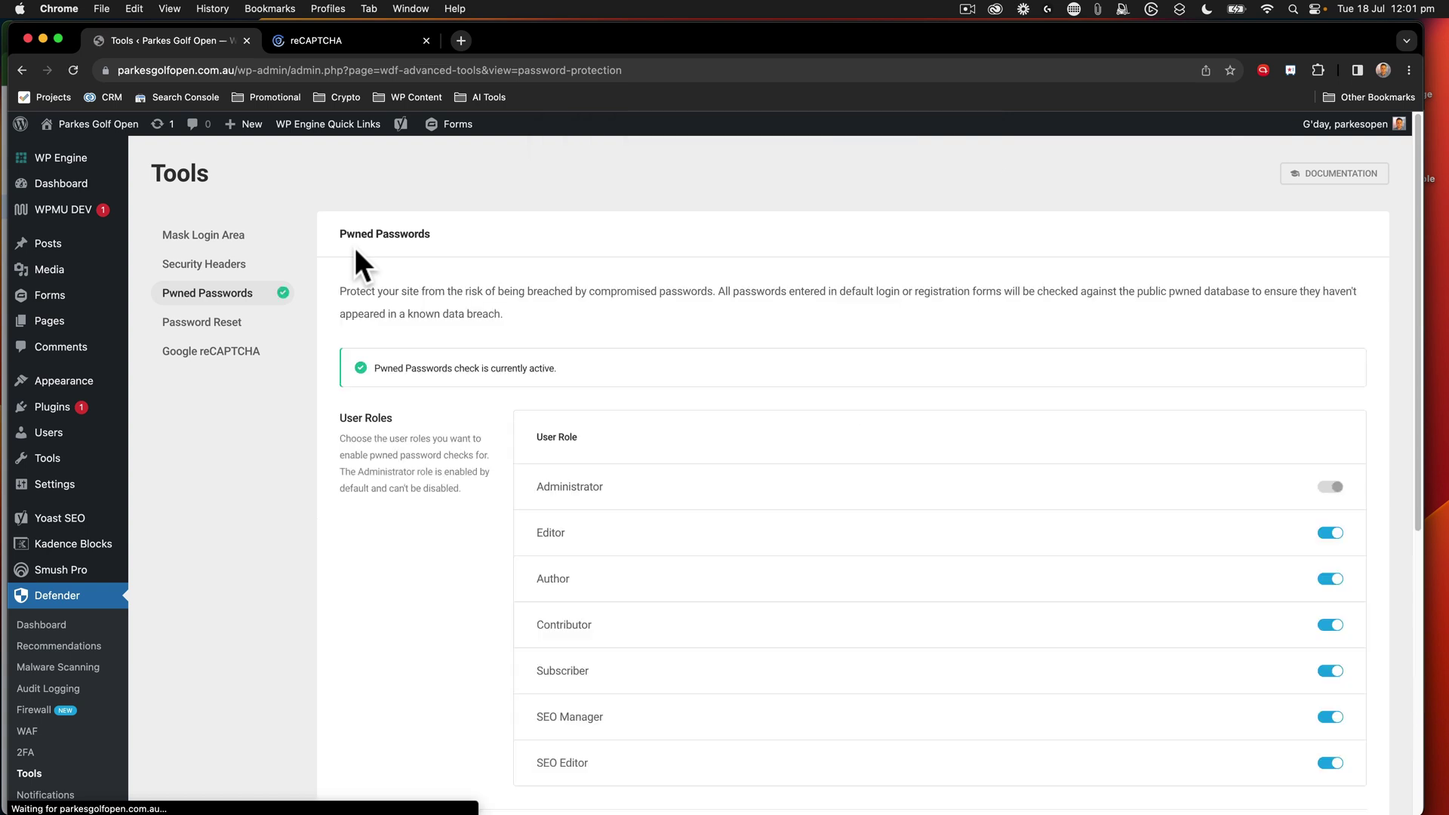
scroll(1035, 450, "down", 1)
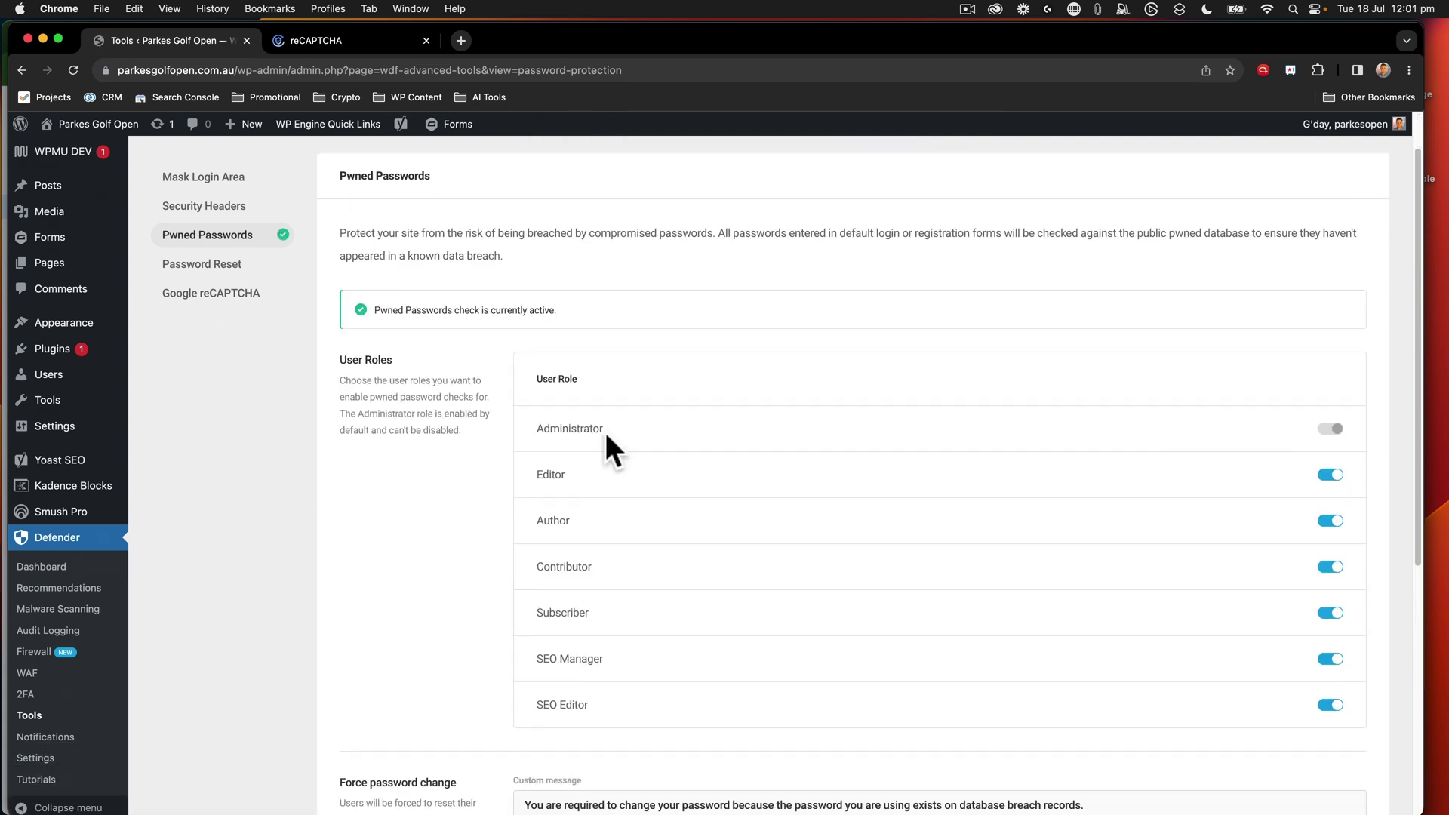
scroll(606, 436, "down", 3)
scroll(605, 437, "down", 3)
scroll(605, 445, "up", 8)
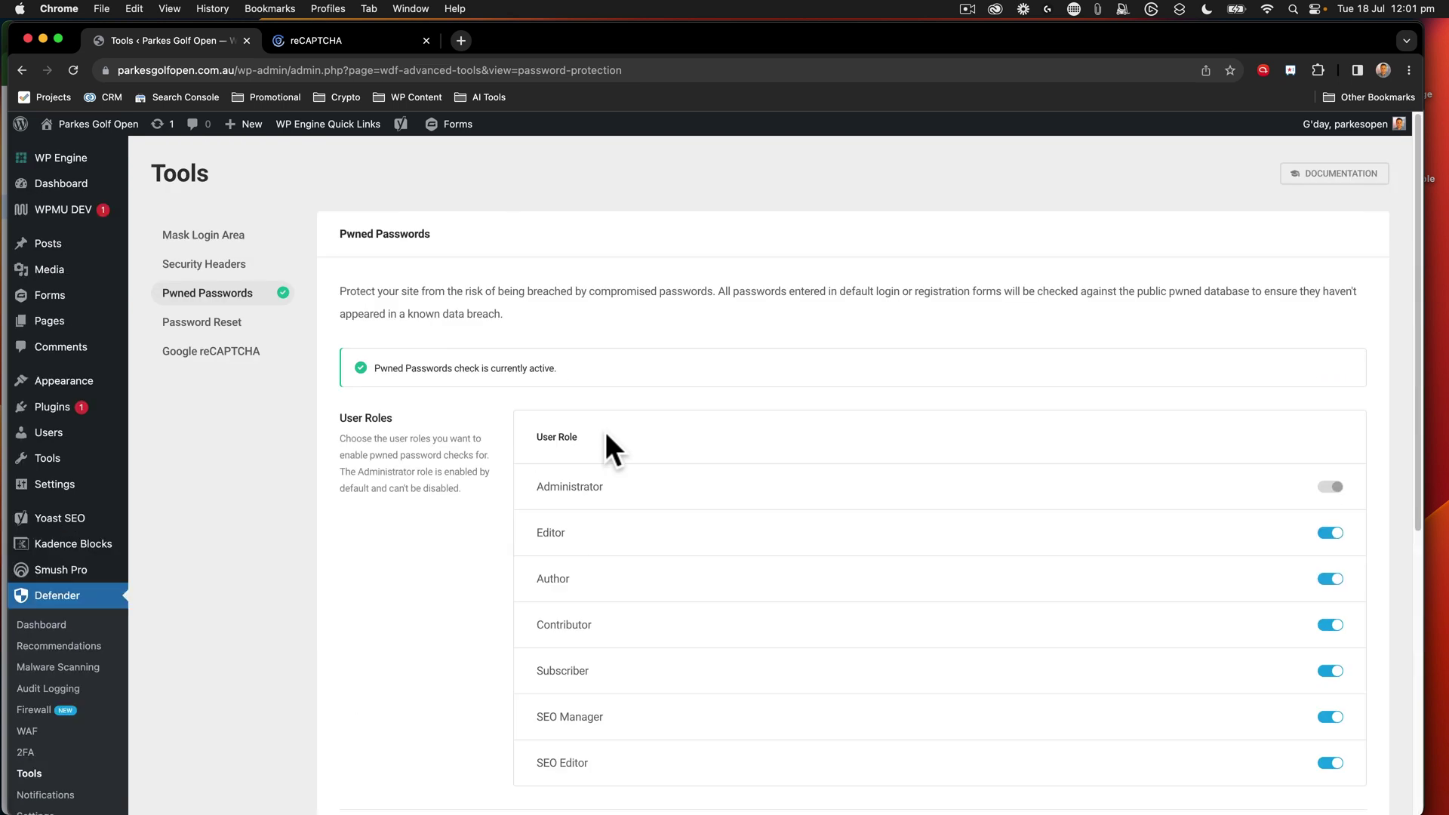
scroll(605, 445, "down", 8)
left_click(1322, 604)
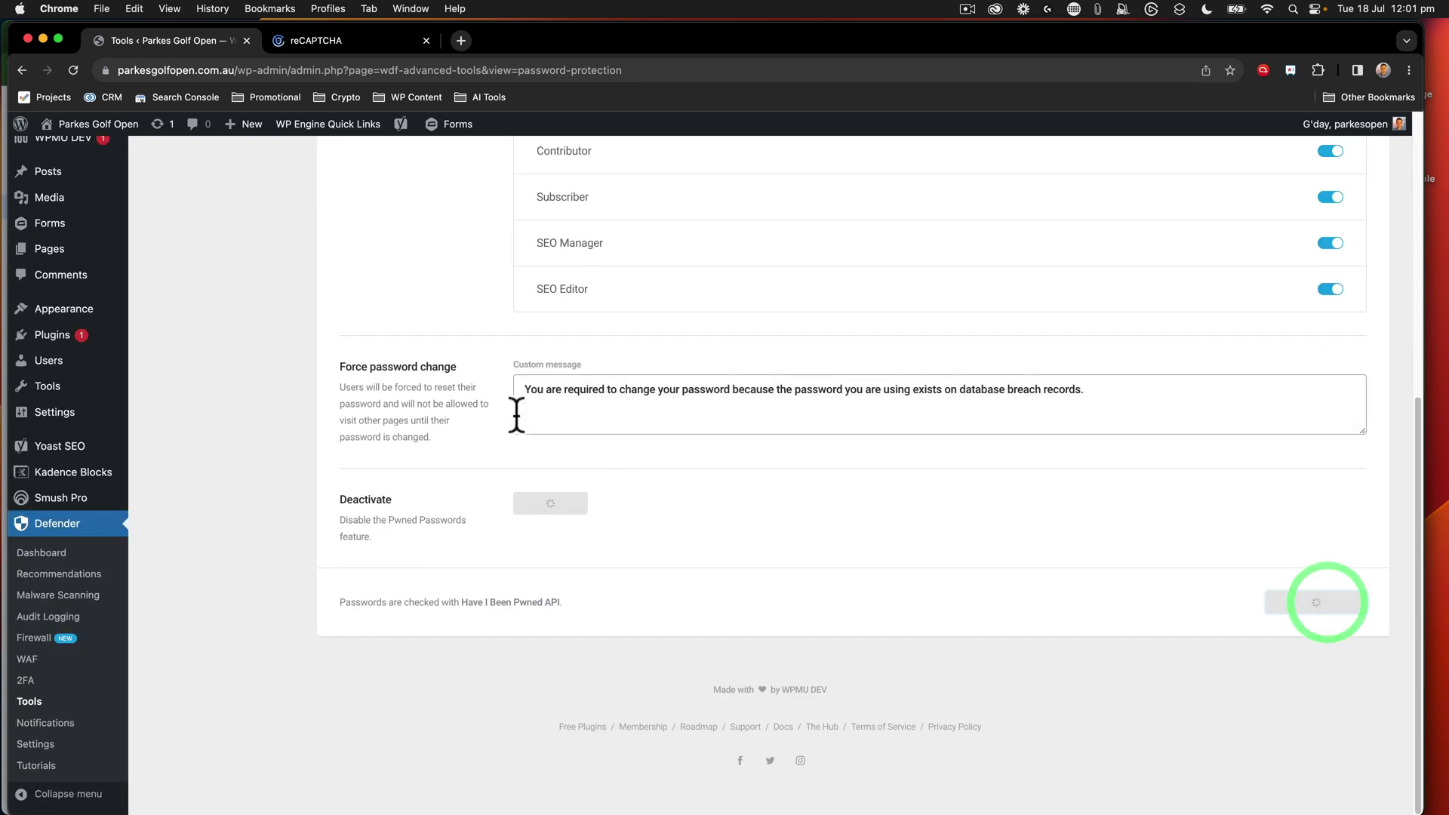
Step: Go to Defender's Password Reset settings
scroll(383, 416, "up", 5)
scroll(383, 413, "up", 2)
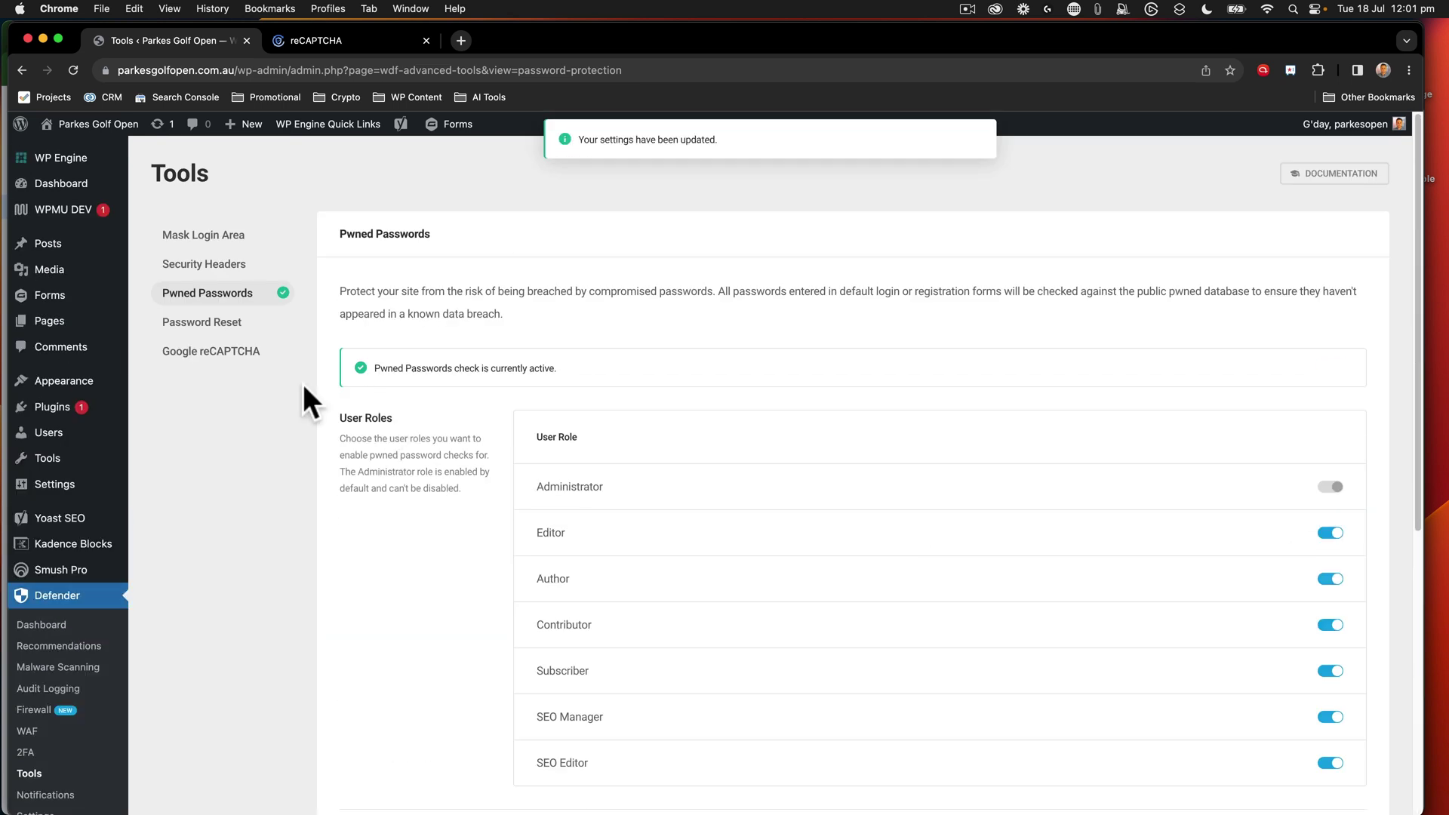
left_click(201, 323)
Step: Open Defender's Google reCAPTCHA settings in the Tools submenu
left_click(218, 352)
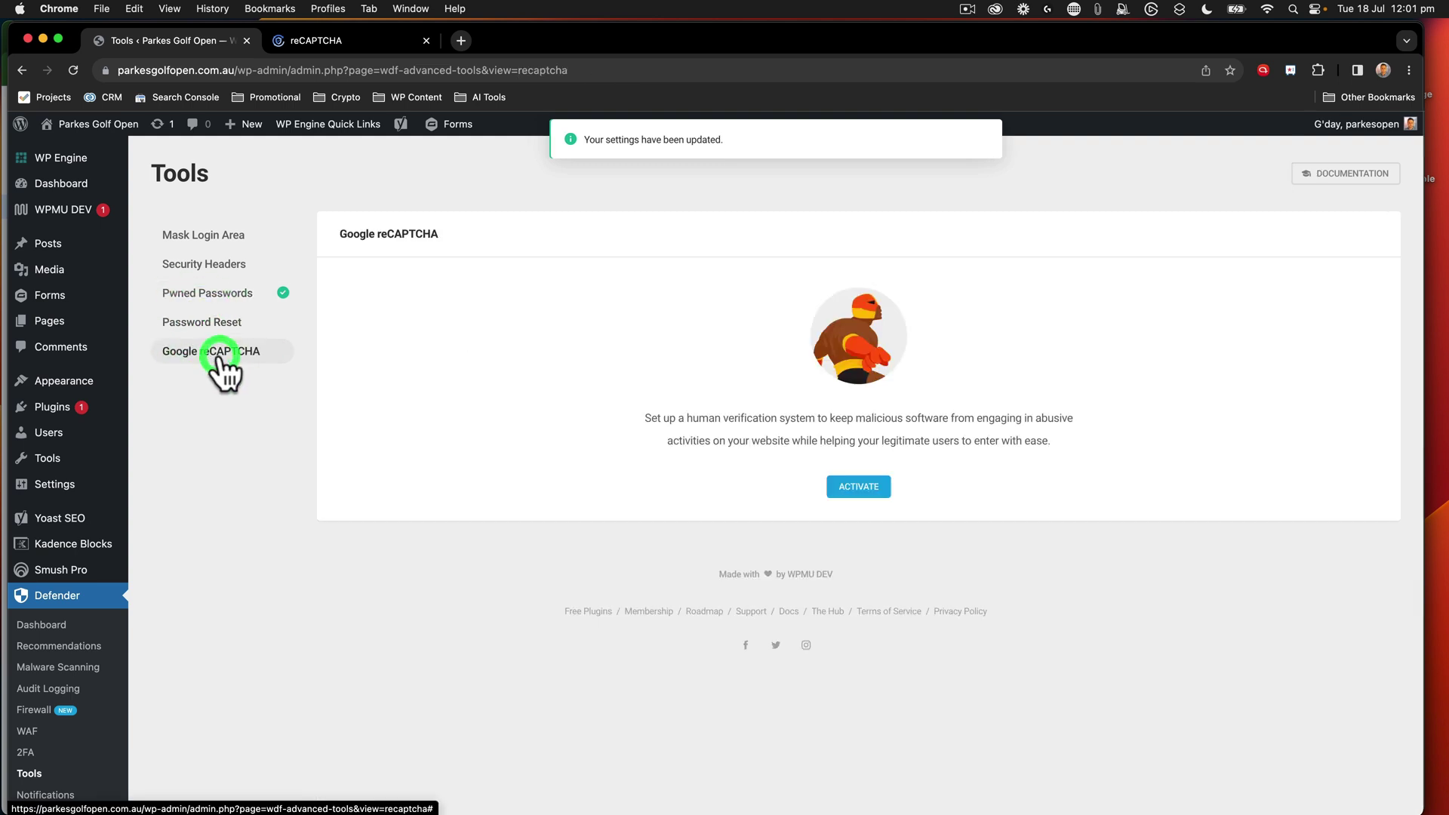
left_click(201, 237)
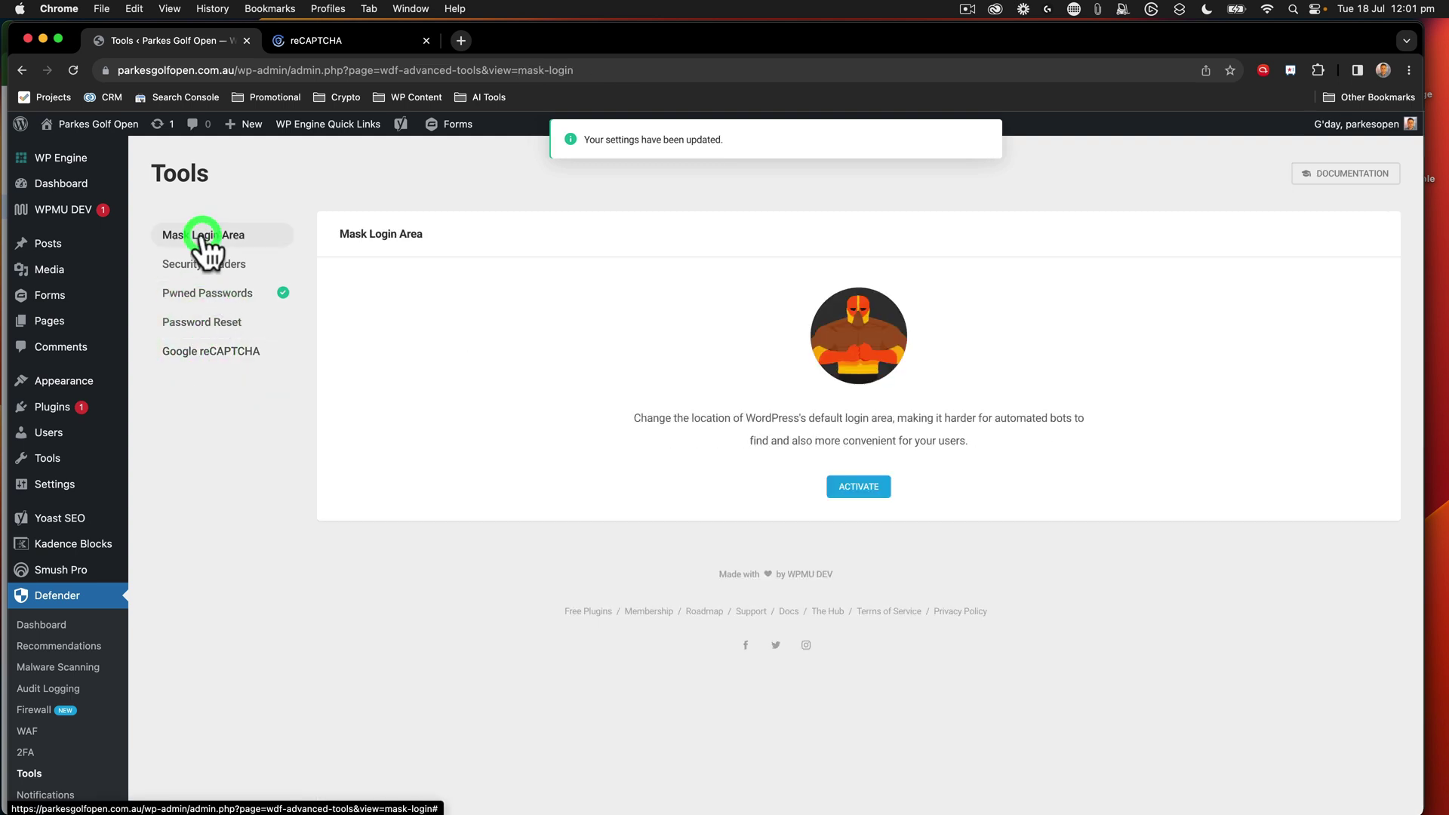
left_click(204, 352)
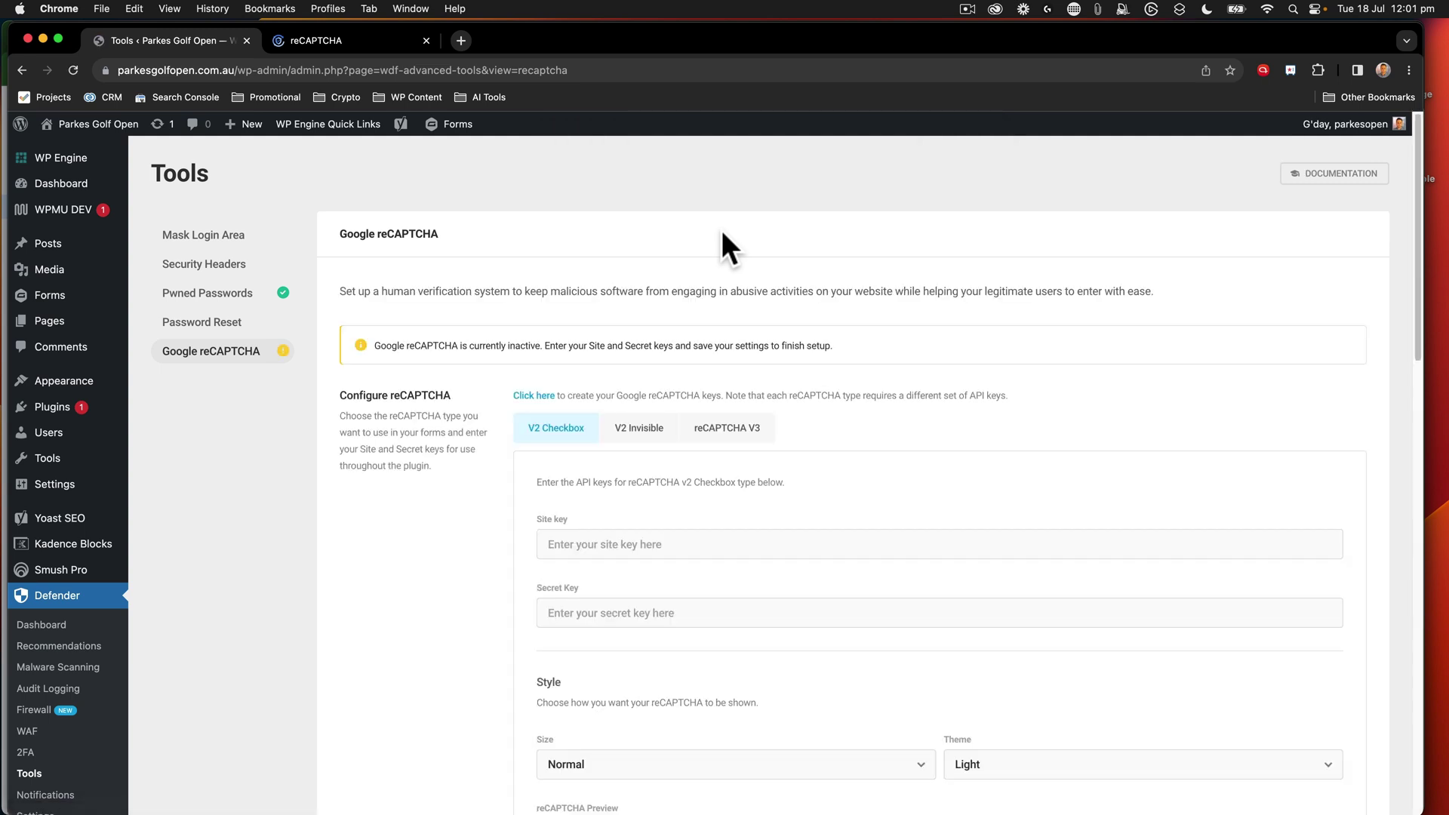
Step: Choose reCAPTCHA V3 as the key type and switch to Google's reCAPTCHA website tab
scroll(721, 230, "down", 1)
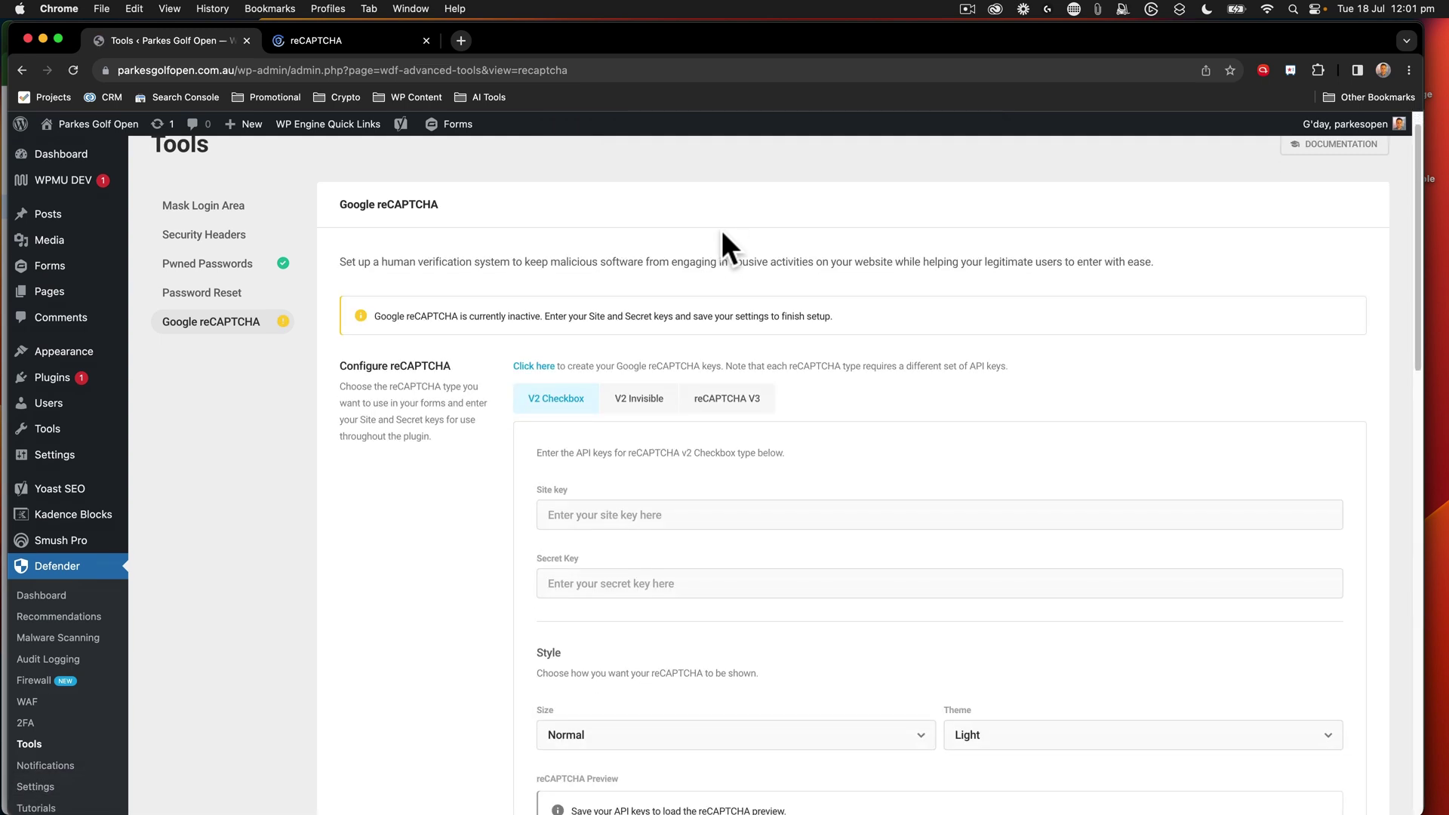
left_click(719, 405)
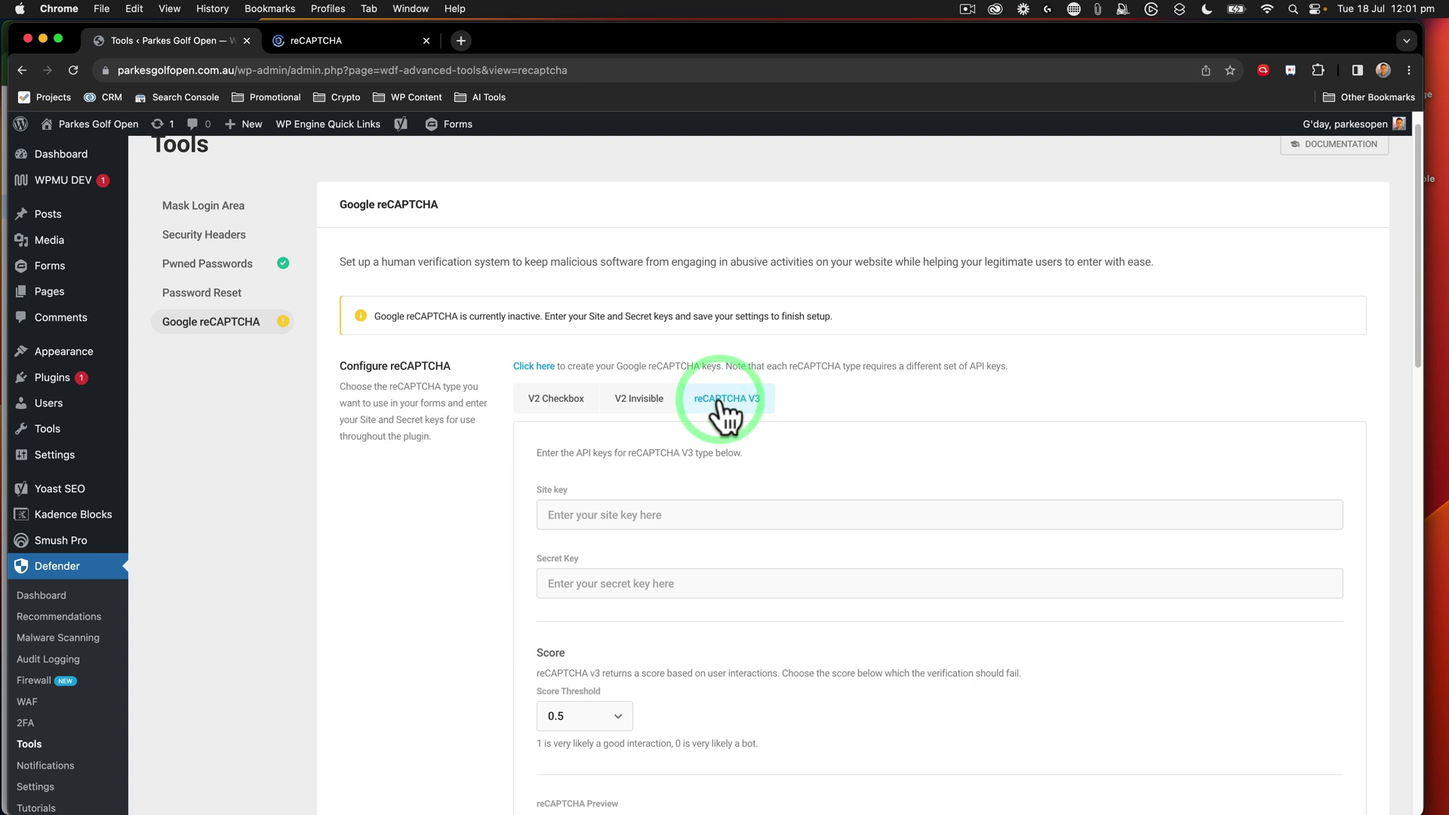
scroll(744, 420, "down", 1)
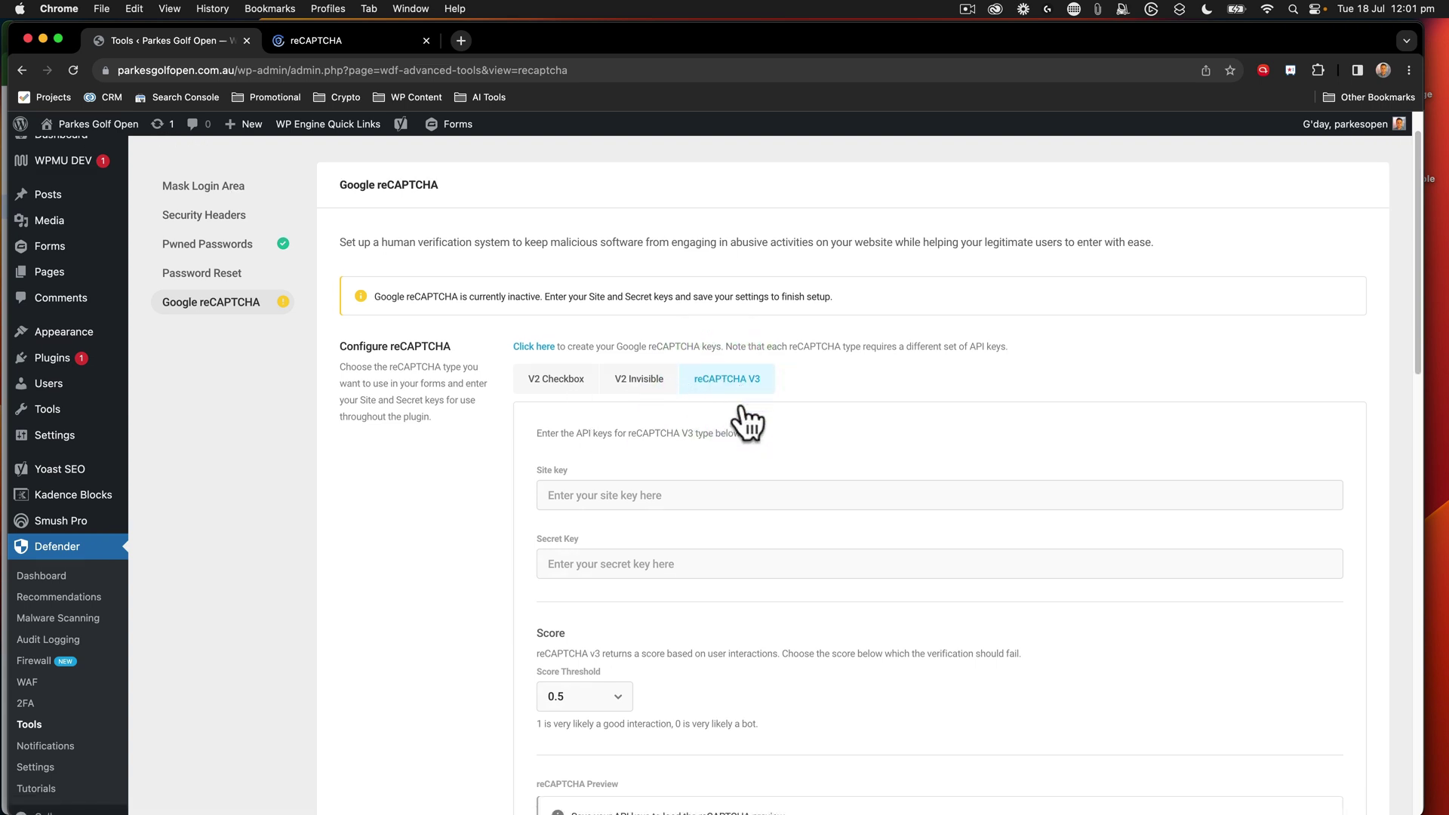
scroll(744, 421, "down", 5)
scroll(744, 420, "up", 6)
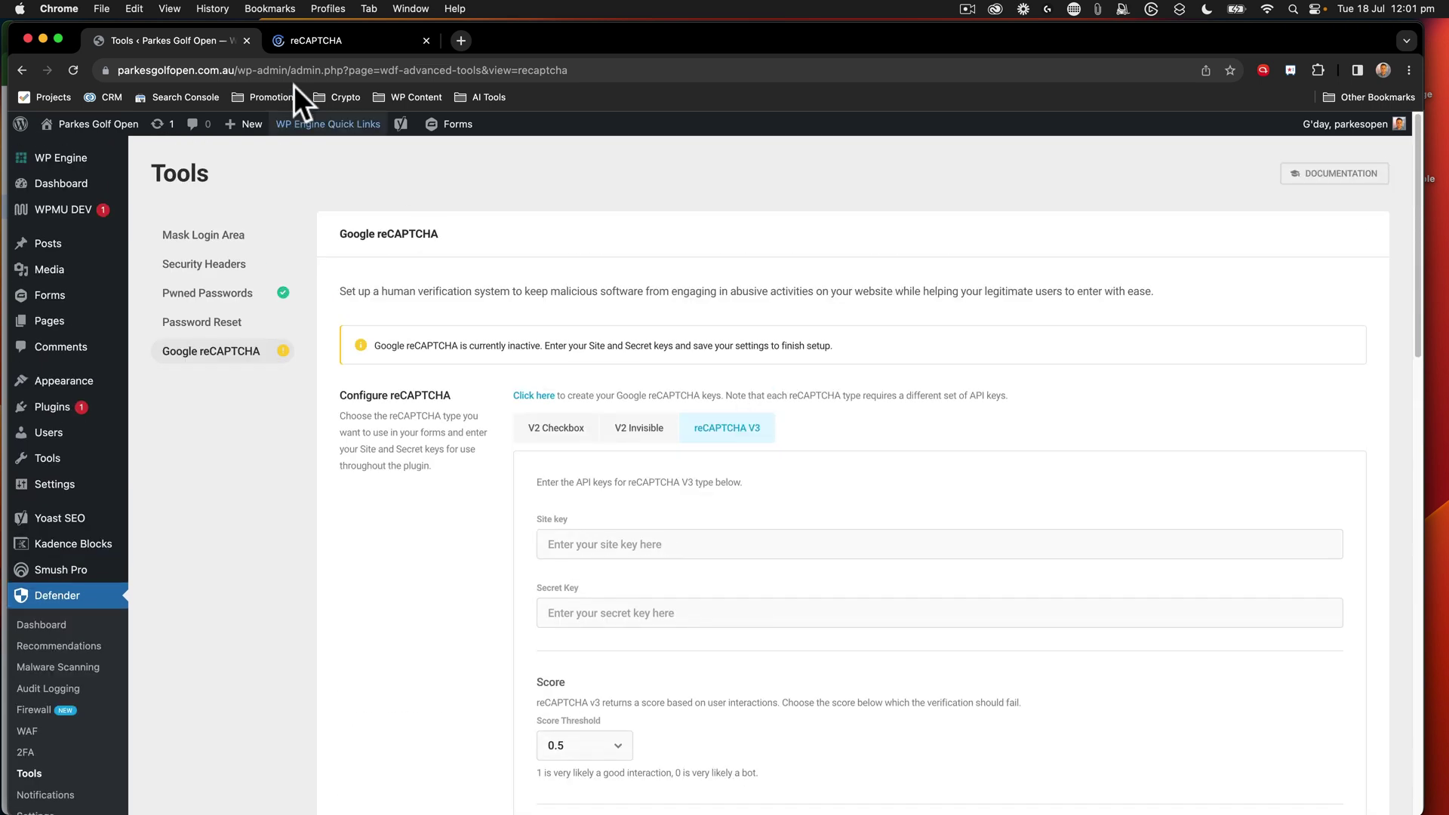
left_click(309, 43)
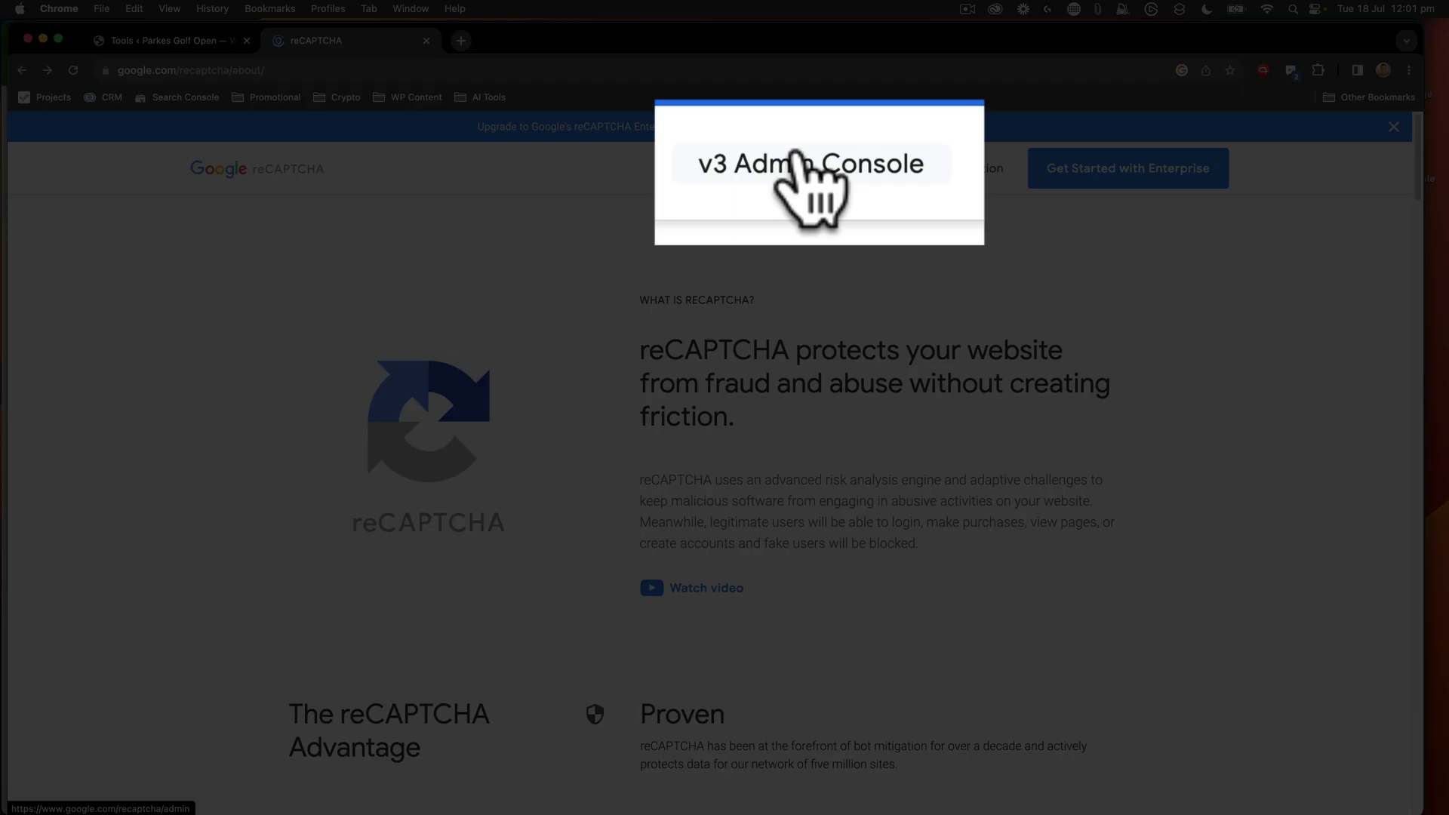
Step: Open the reCAPTCHA v3 Admin Console and start registering a new site
left_click(808, 176)
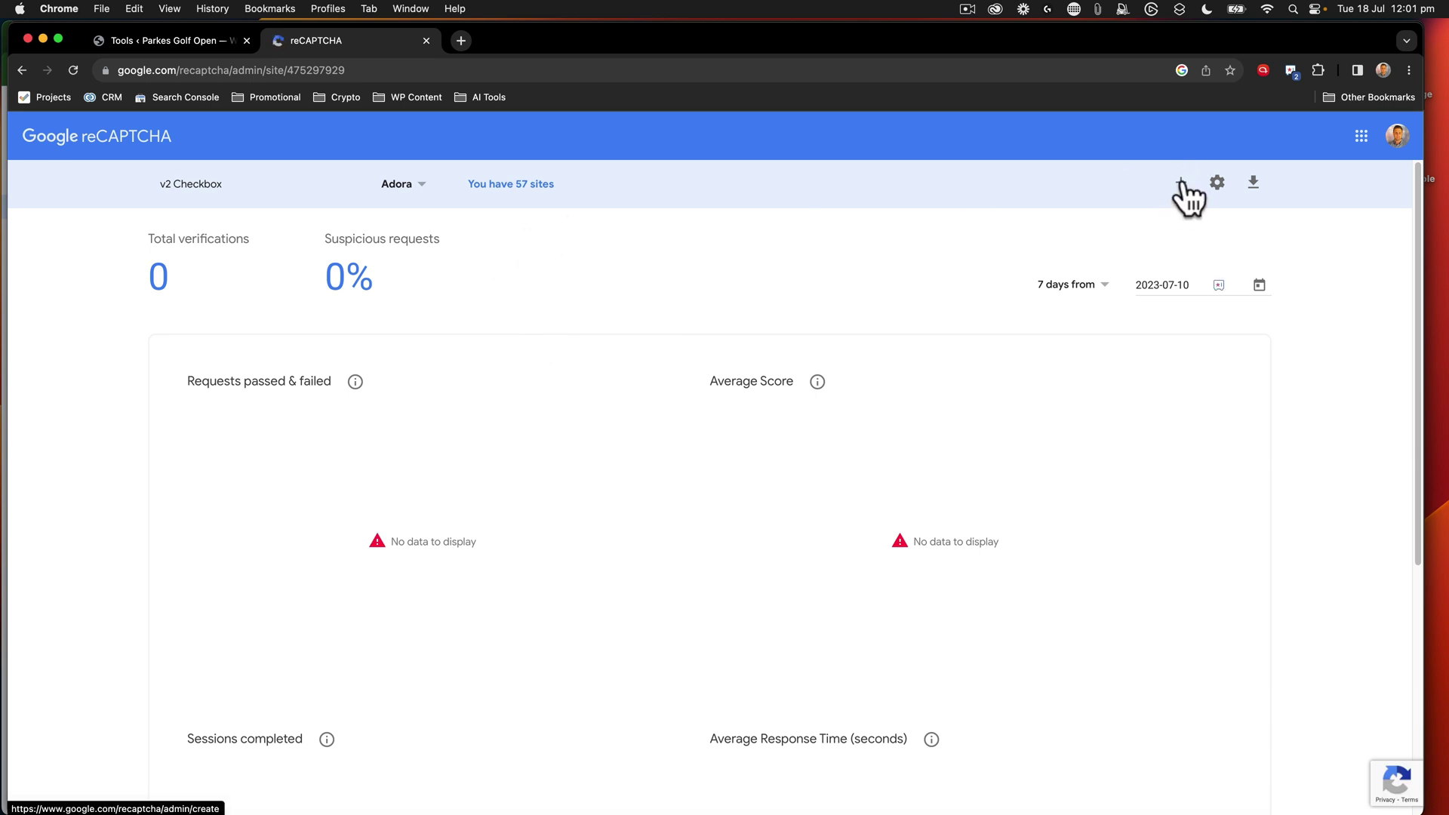
left_click(1181, 182)
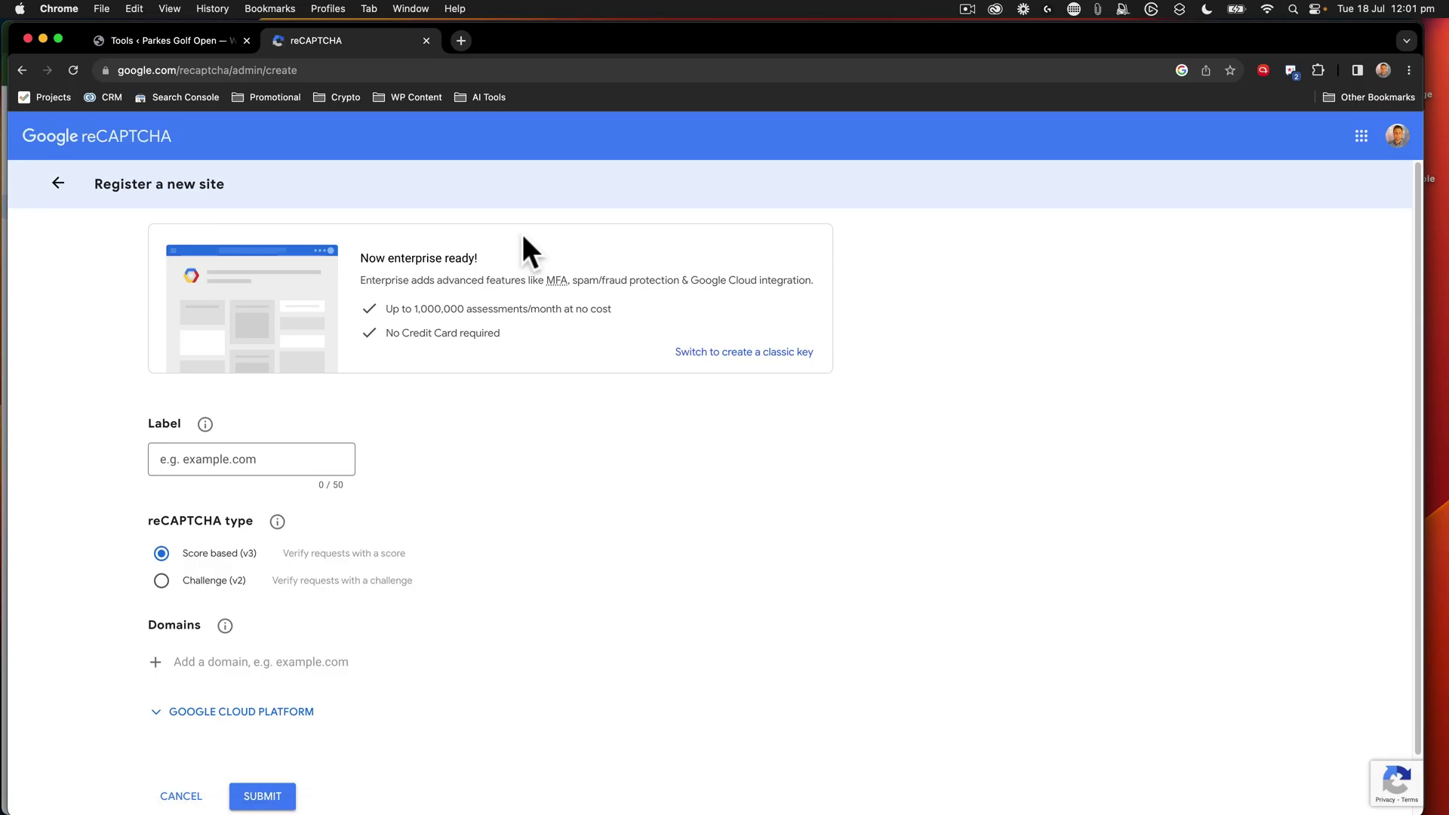
scroll(234, 548, "down", 2)
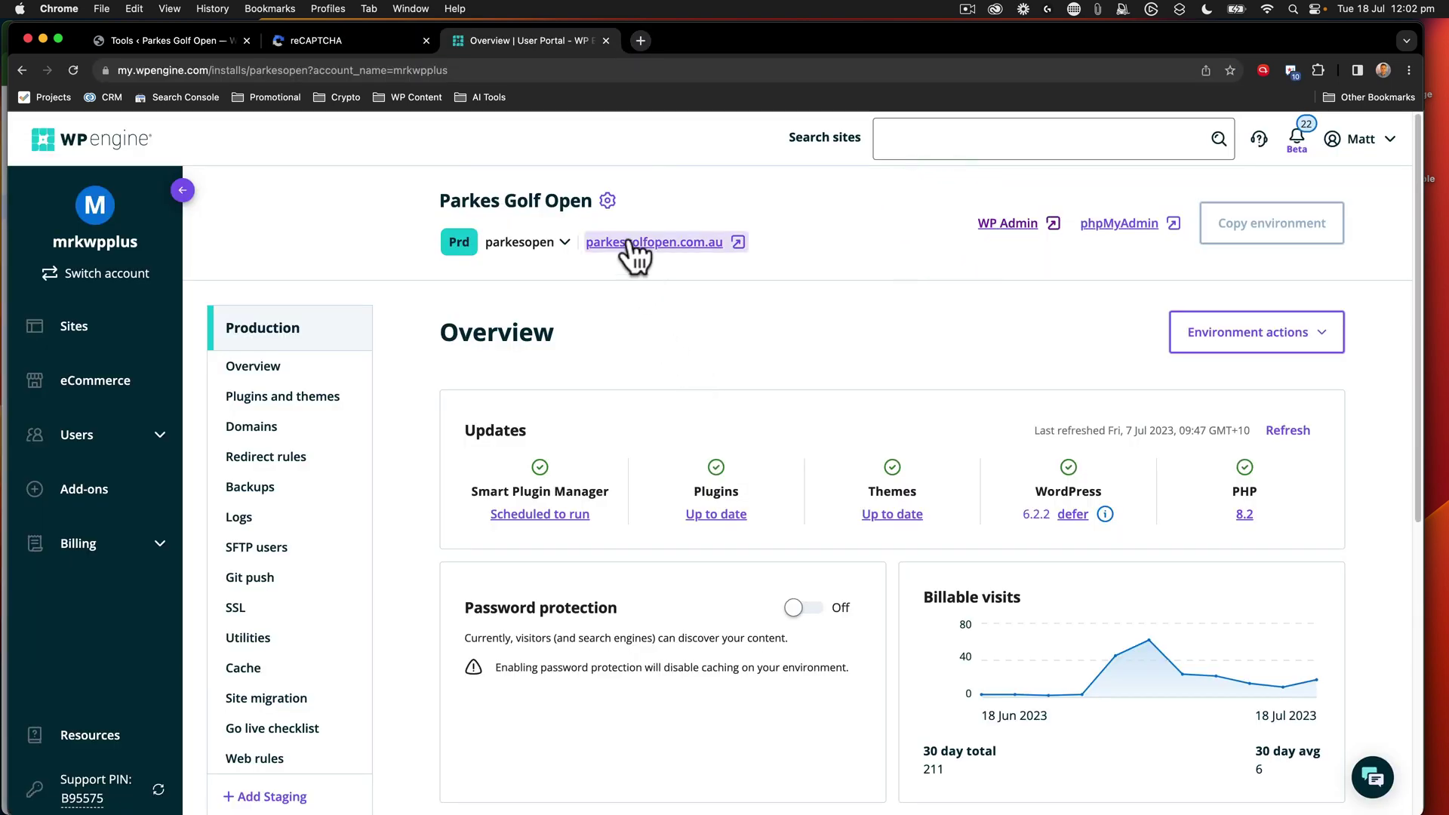
Step: Start adding a staging environment copied from the existing parkesopen environment
scroll(617, 327, "down", 6)
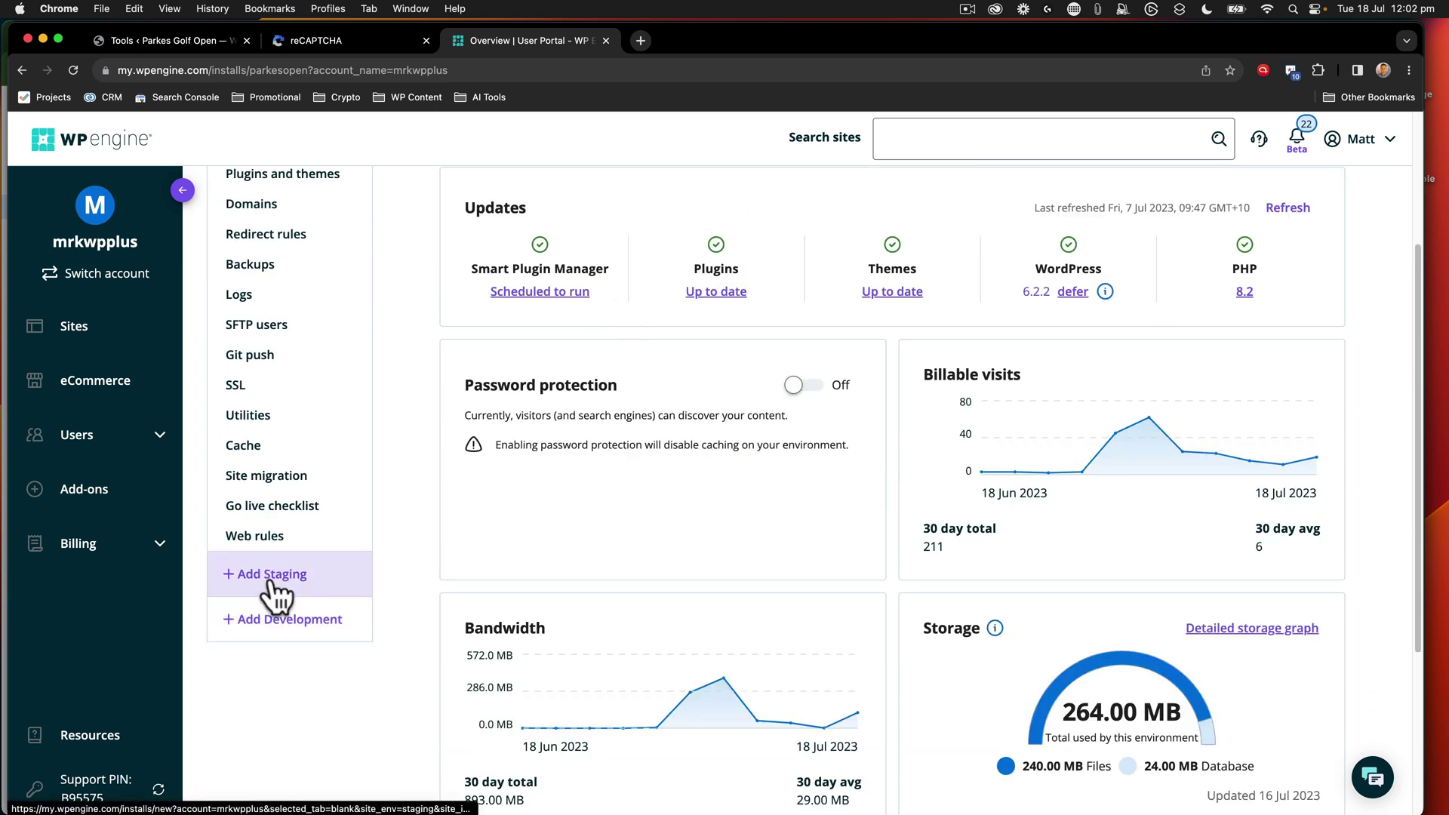
scroll(690, 460, "up", 6)
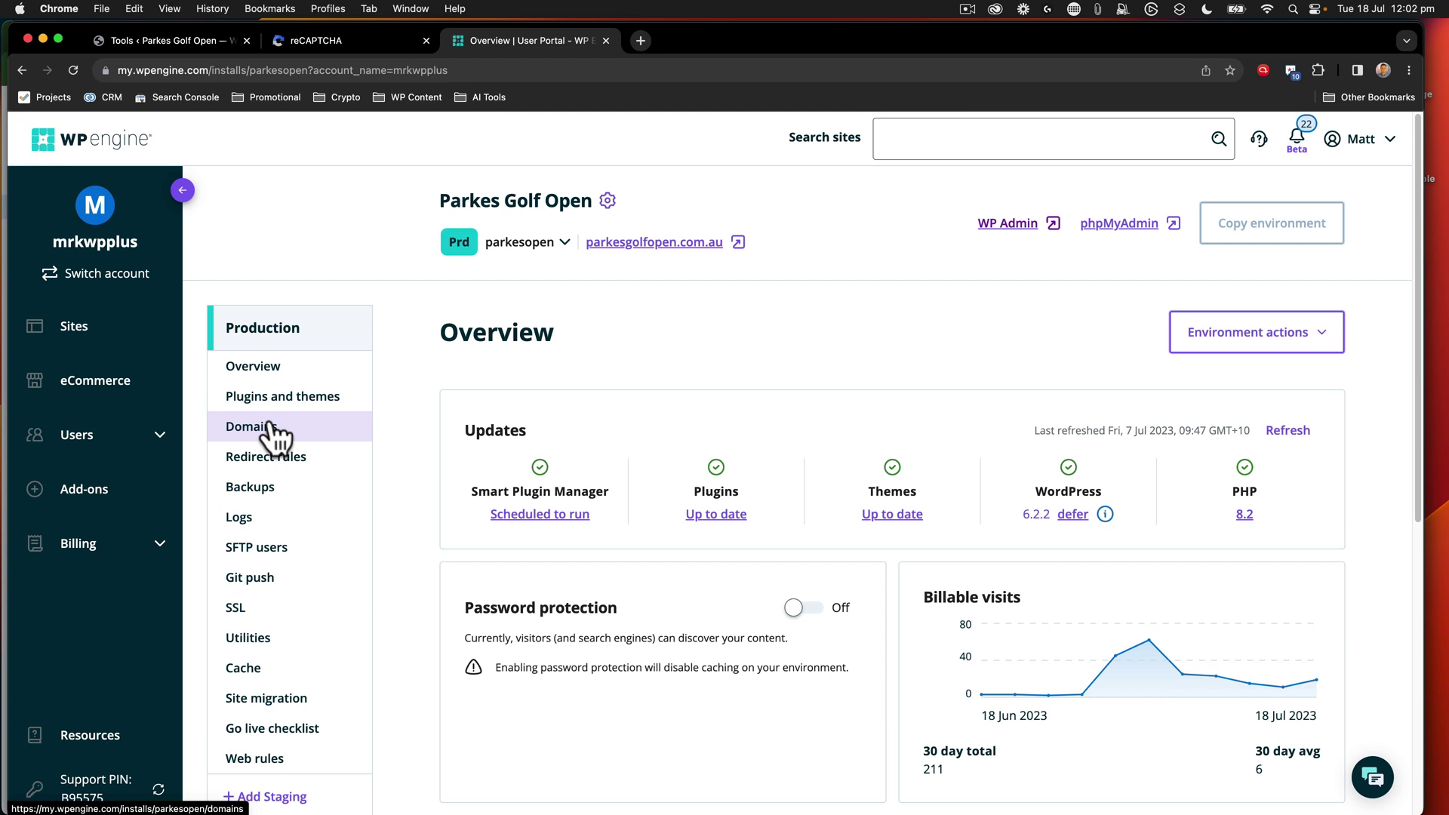
scroll(275, 436, "down", 5)
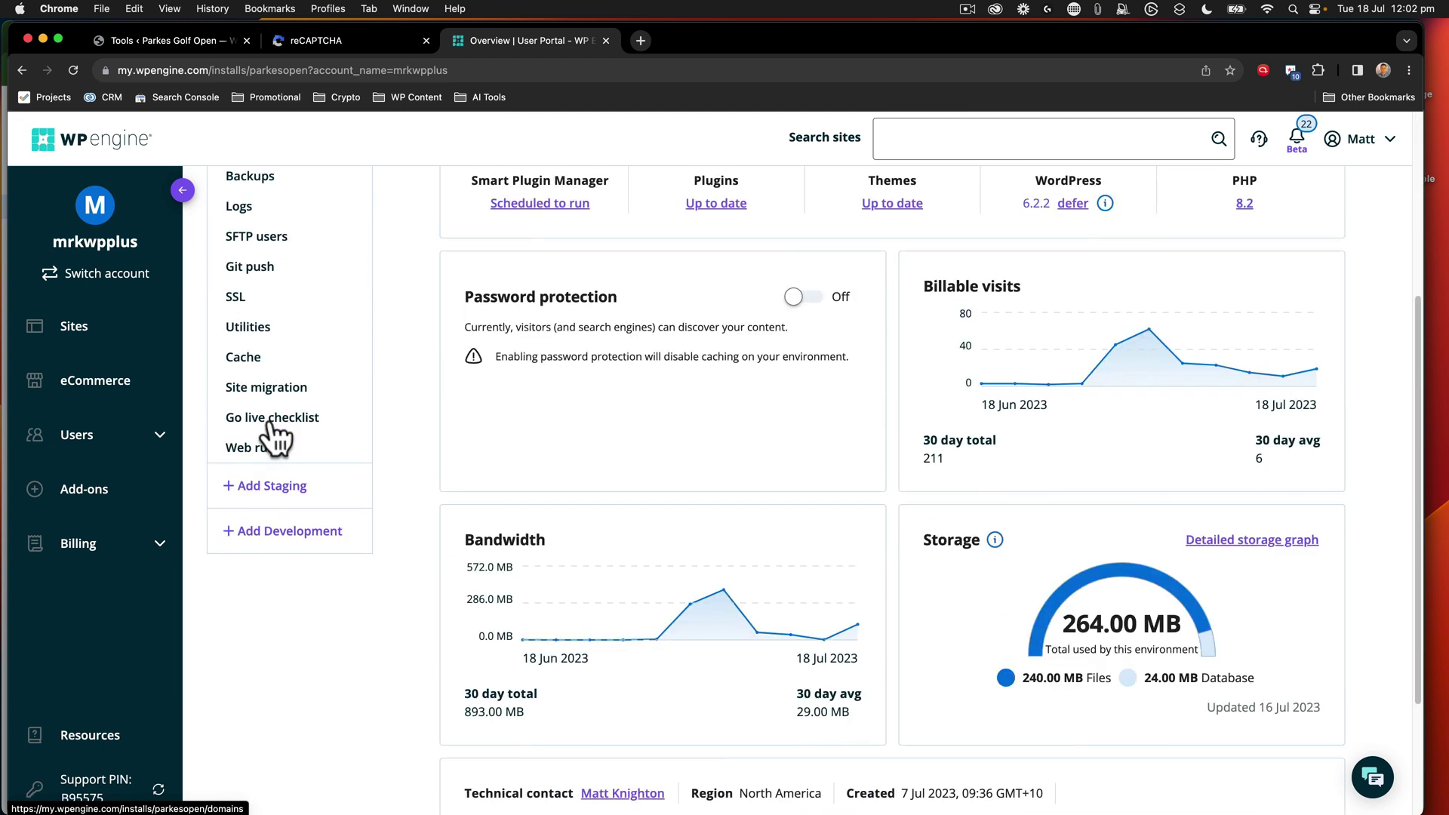
left_click(270, 490)
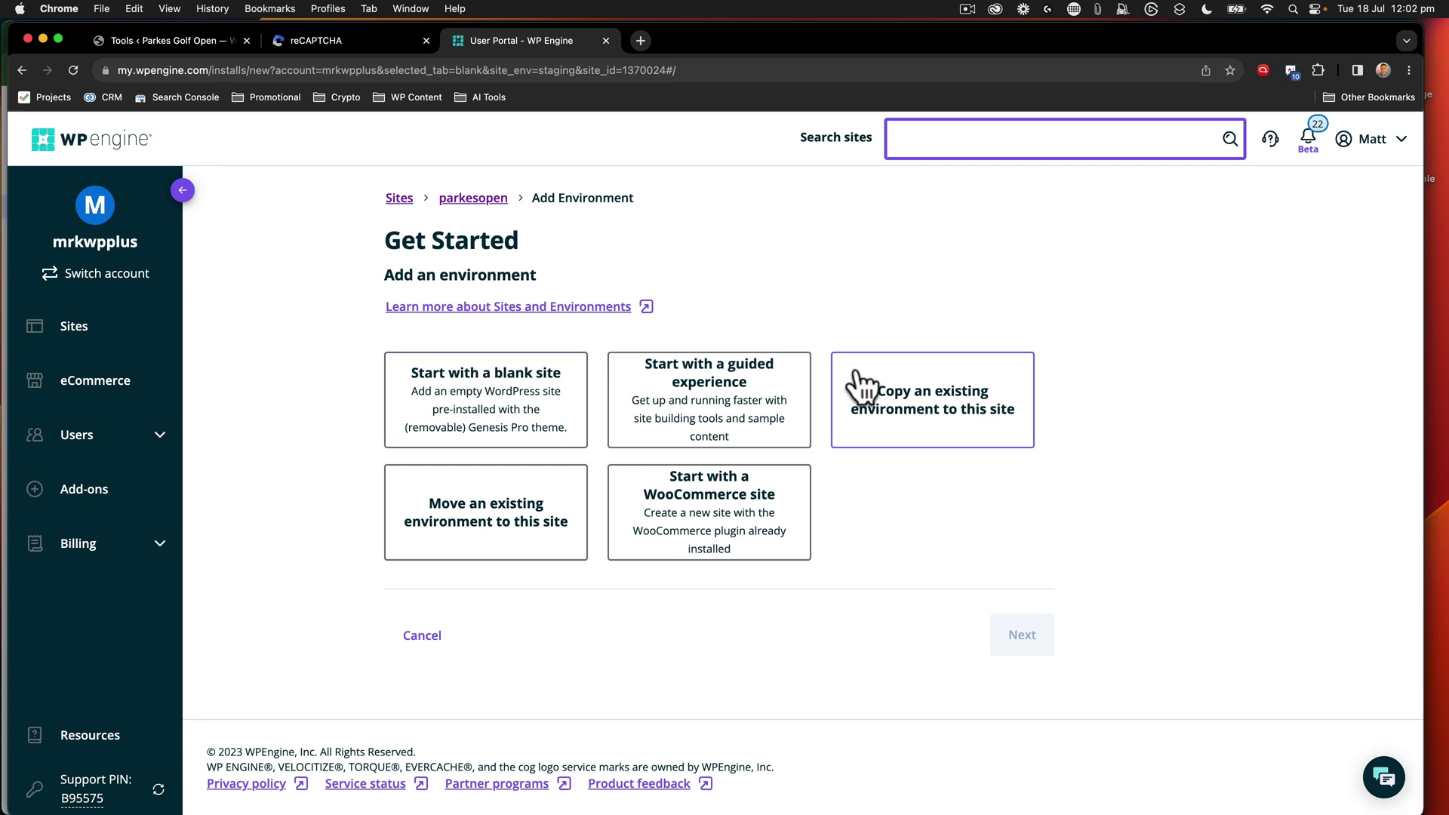
left_click(933, 406)
left_click(446, 653)
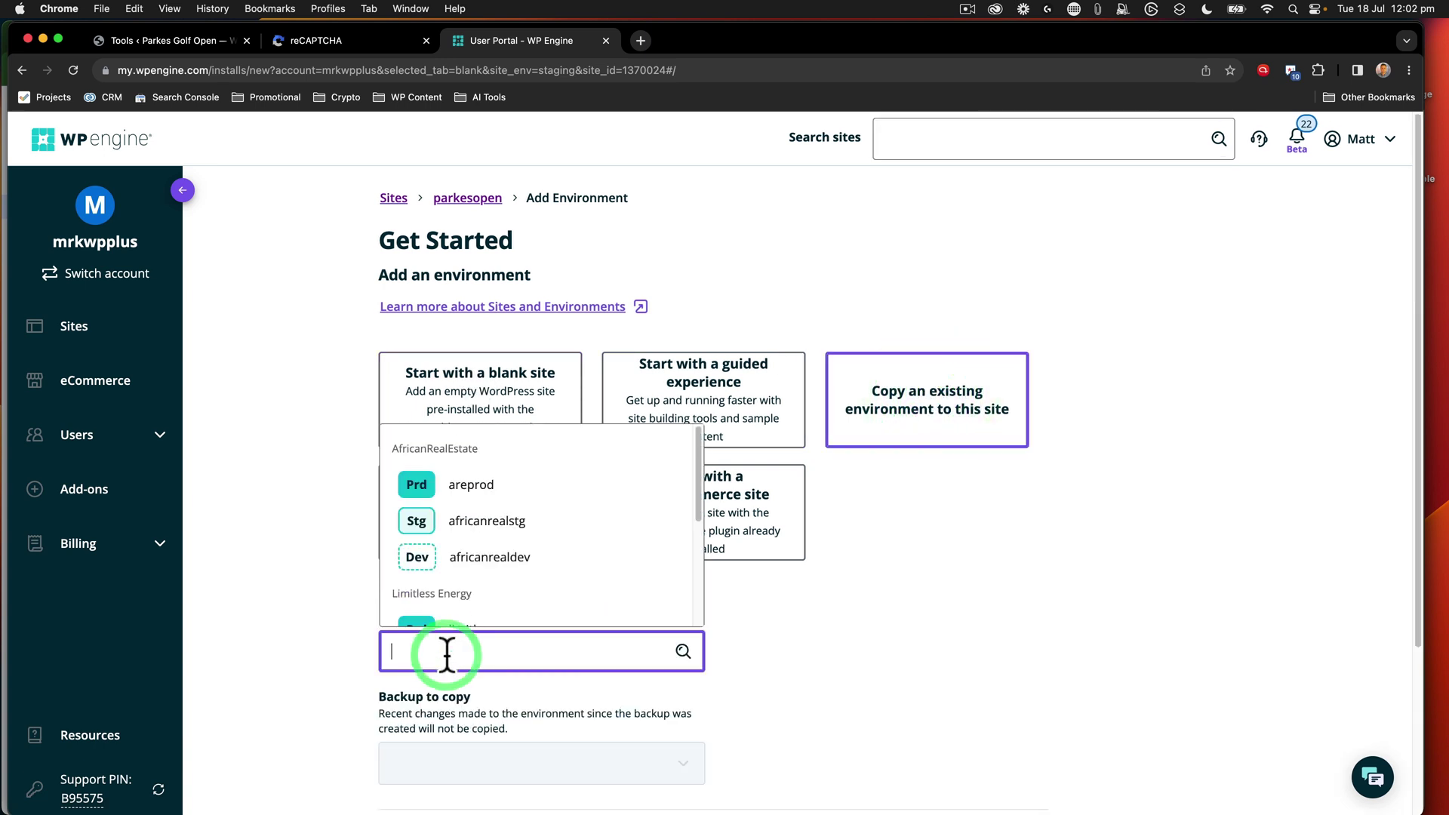
type("parkesg")
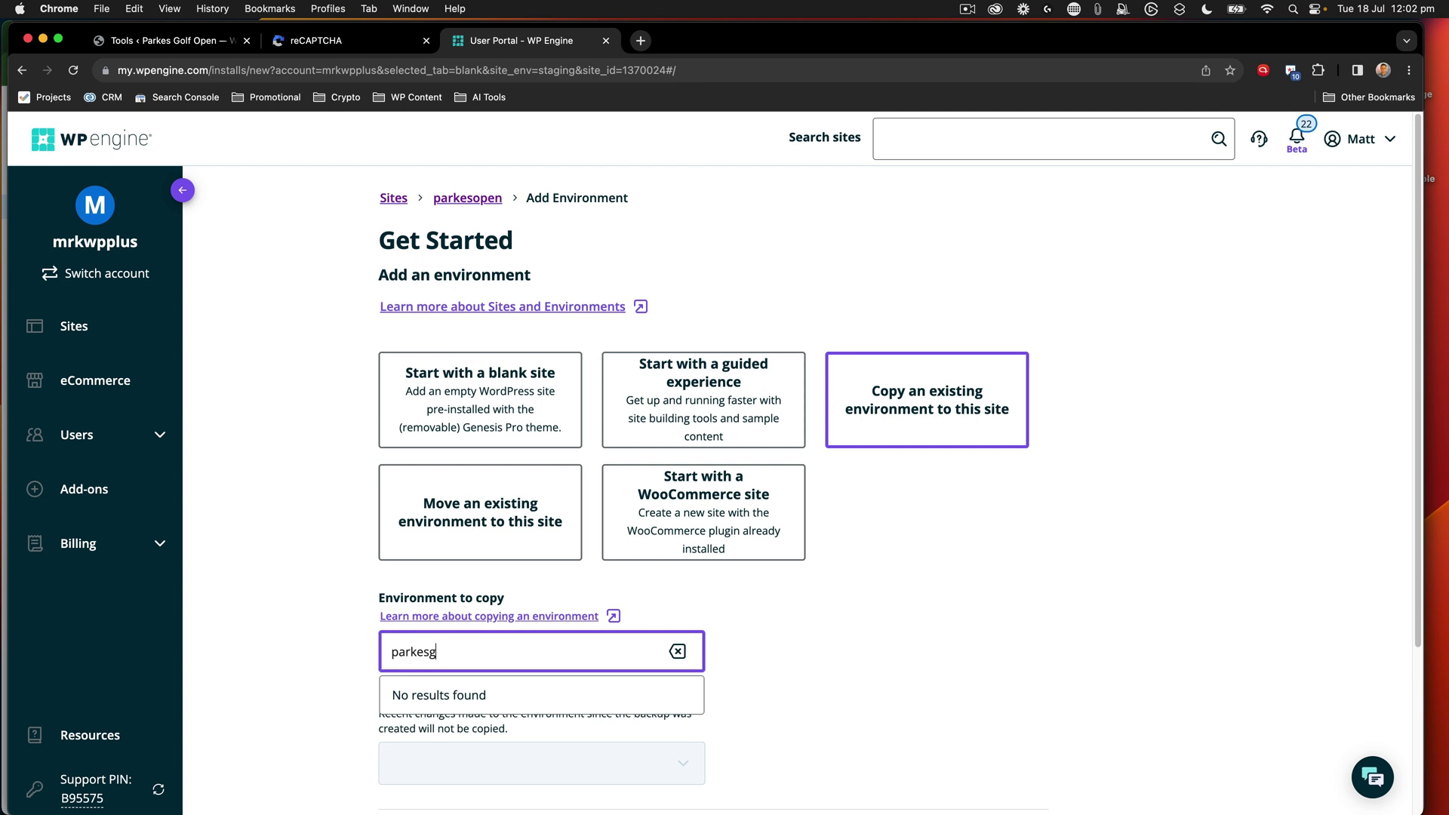
key("BackSpace")
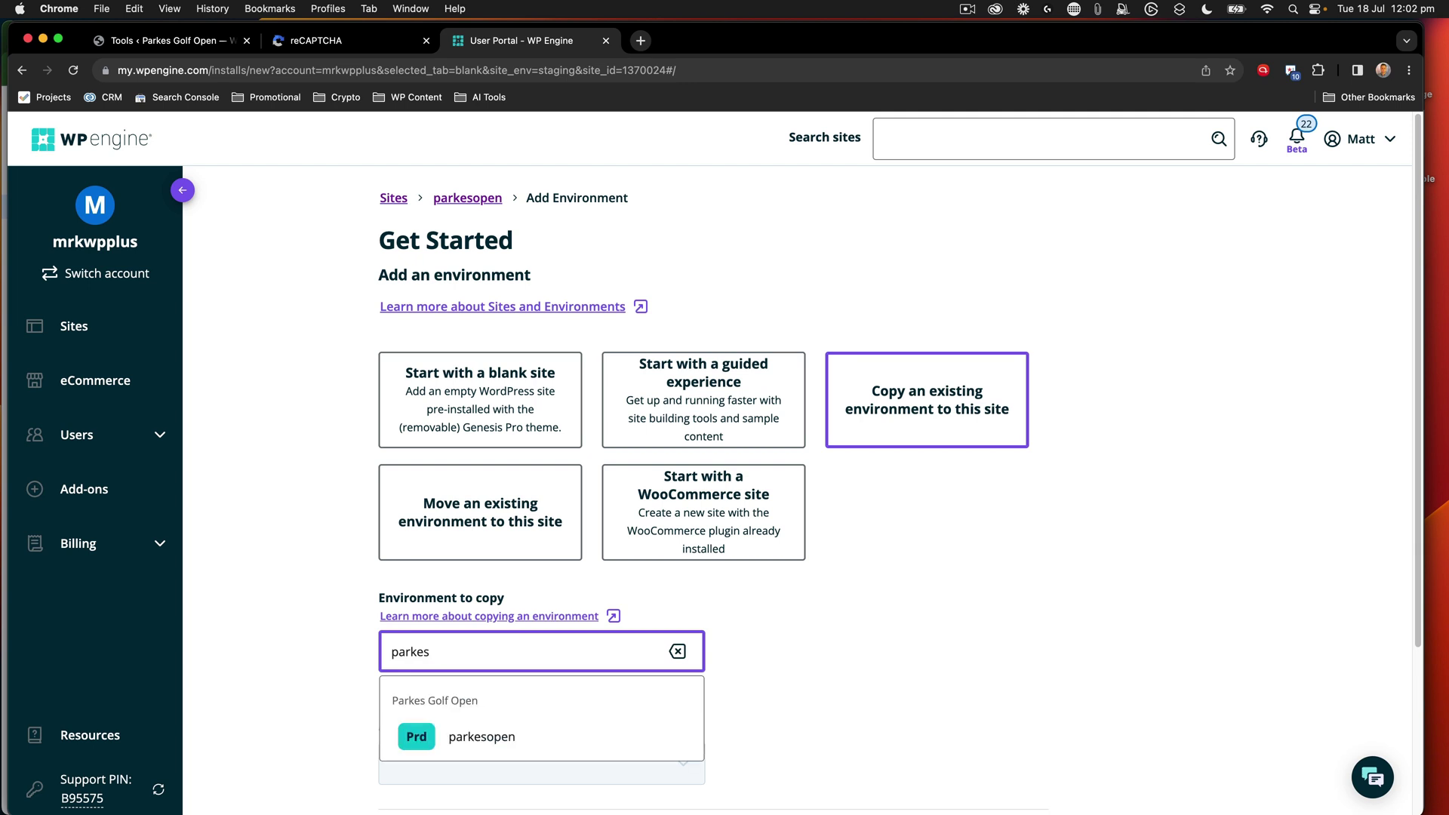
left_click(475, 738)
Step: Use the most recent backup, name the environment parkesgolfstg, and add it
scroll(875, 593, "down", 3)
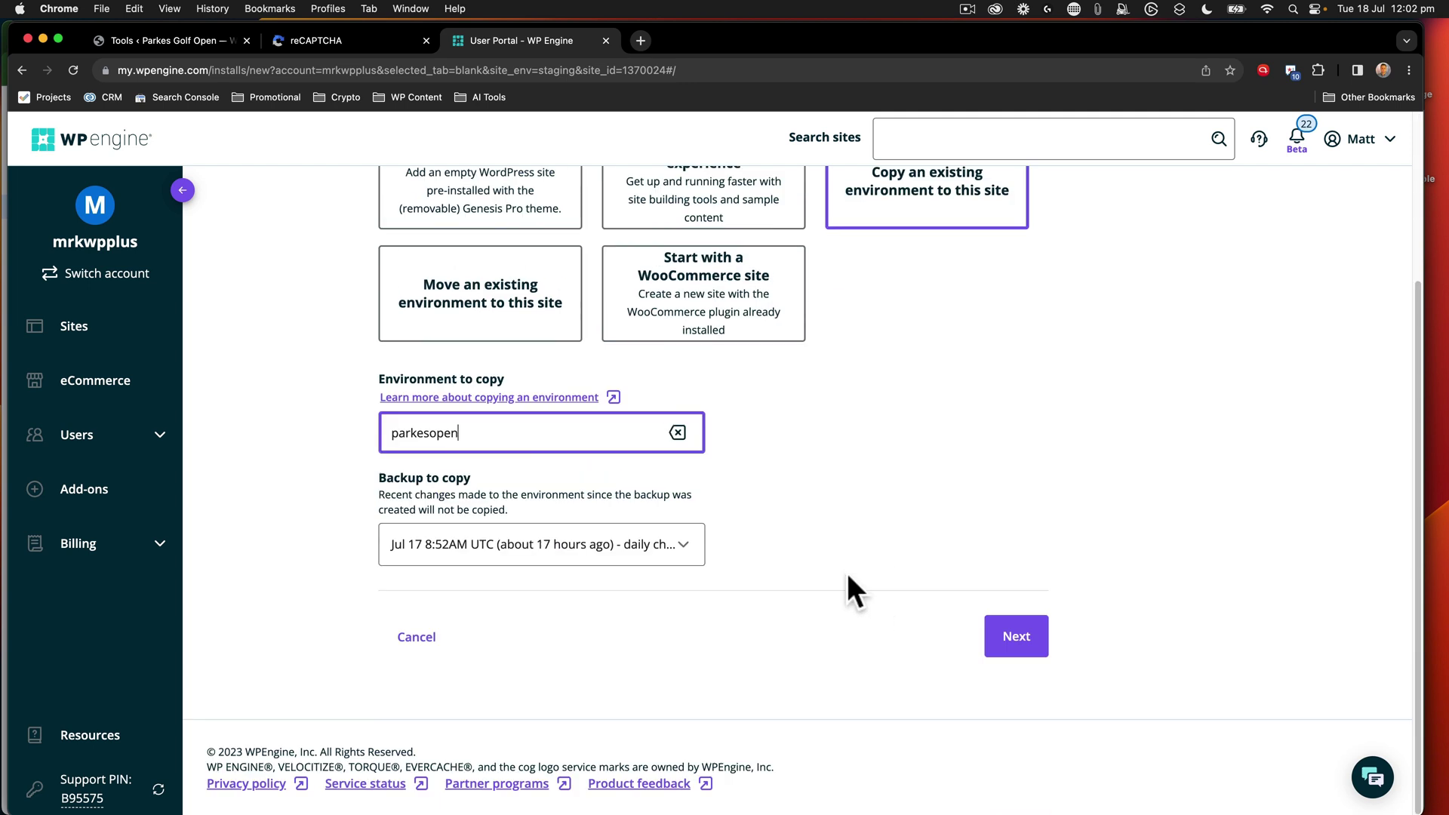
left_click(580, 558)
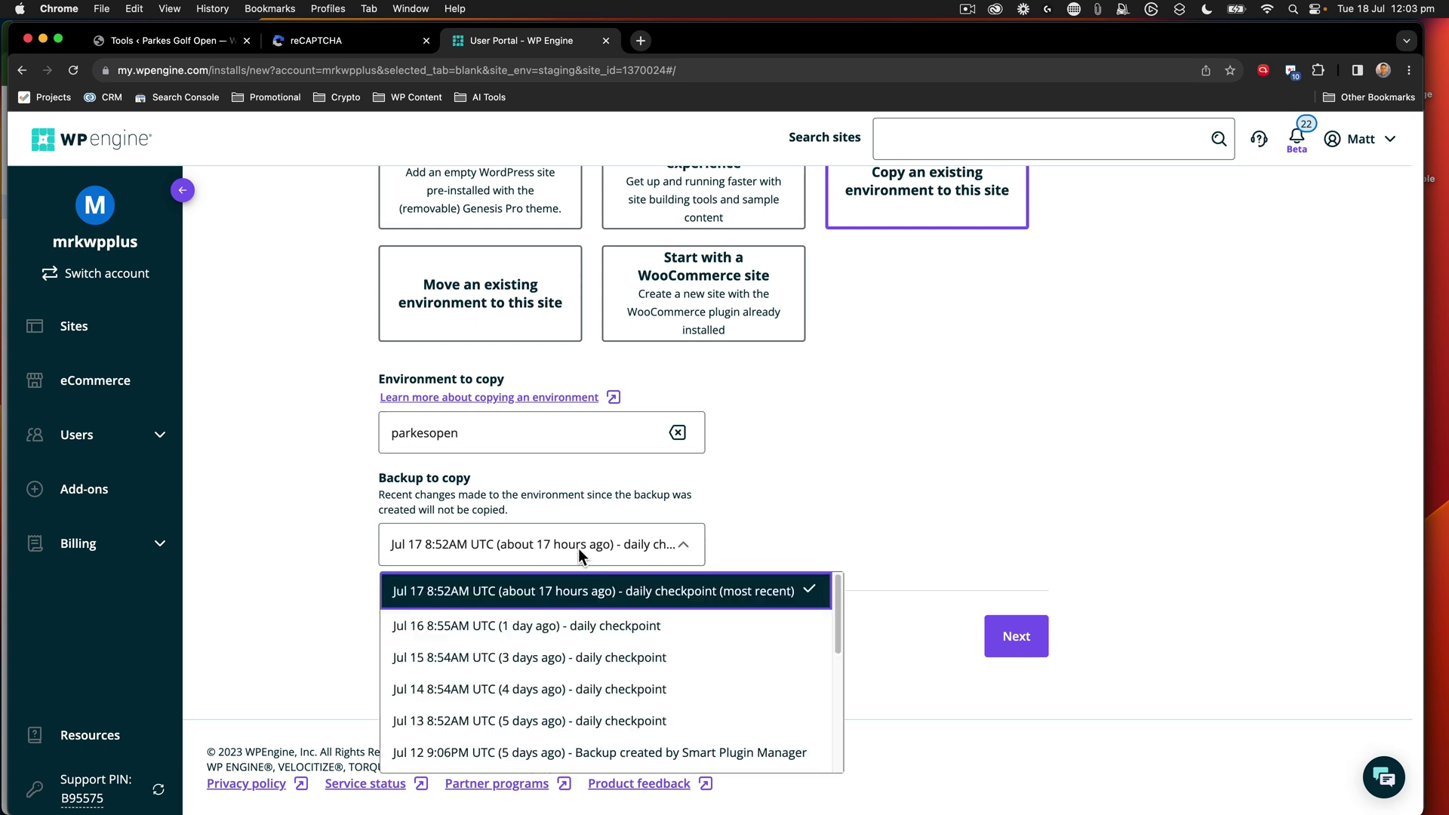
left_click(578, 548)
left_click(1029, 651)
type("parkesgolf-stg")
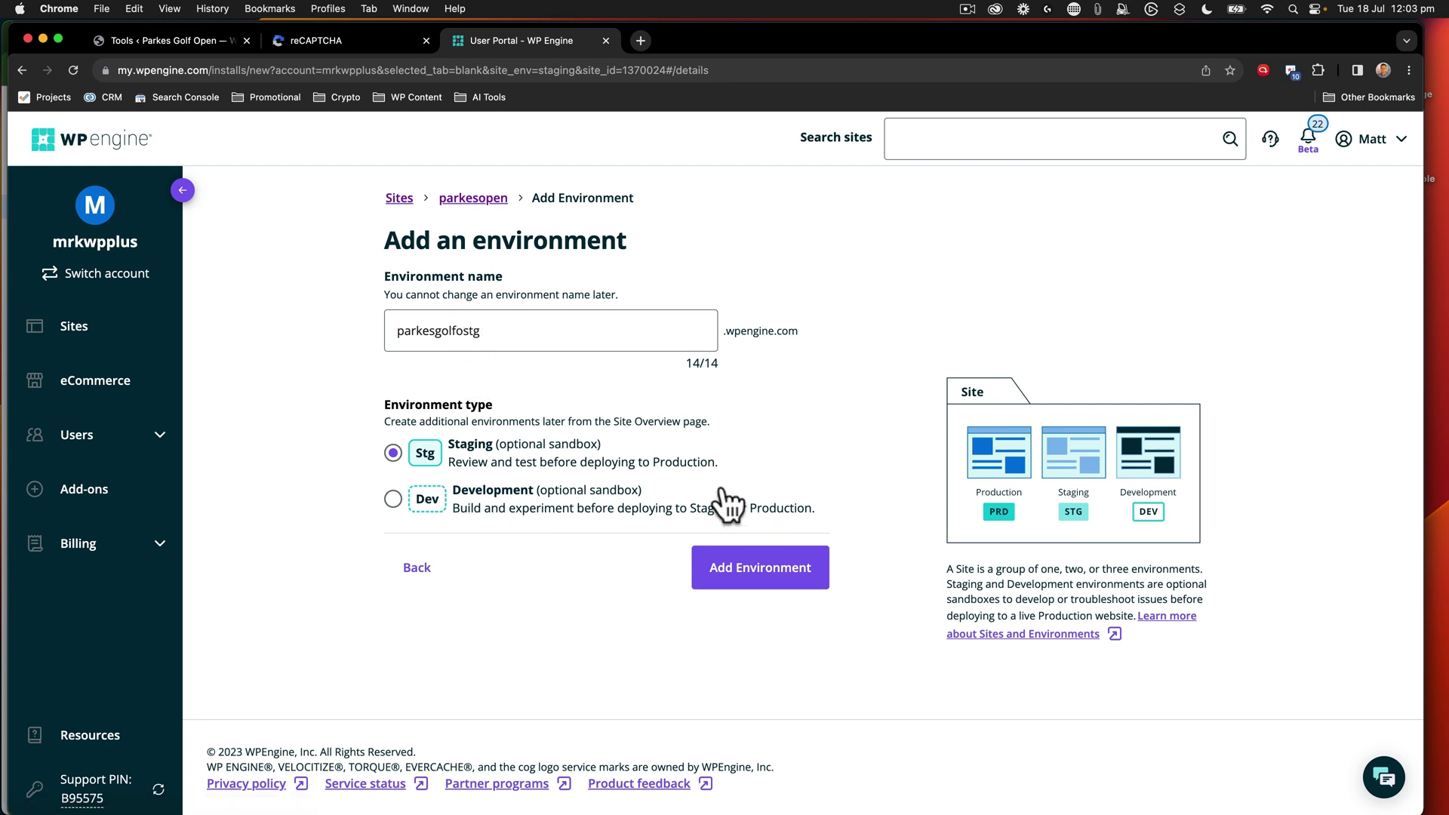
left_click(462, 330)
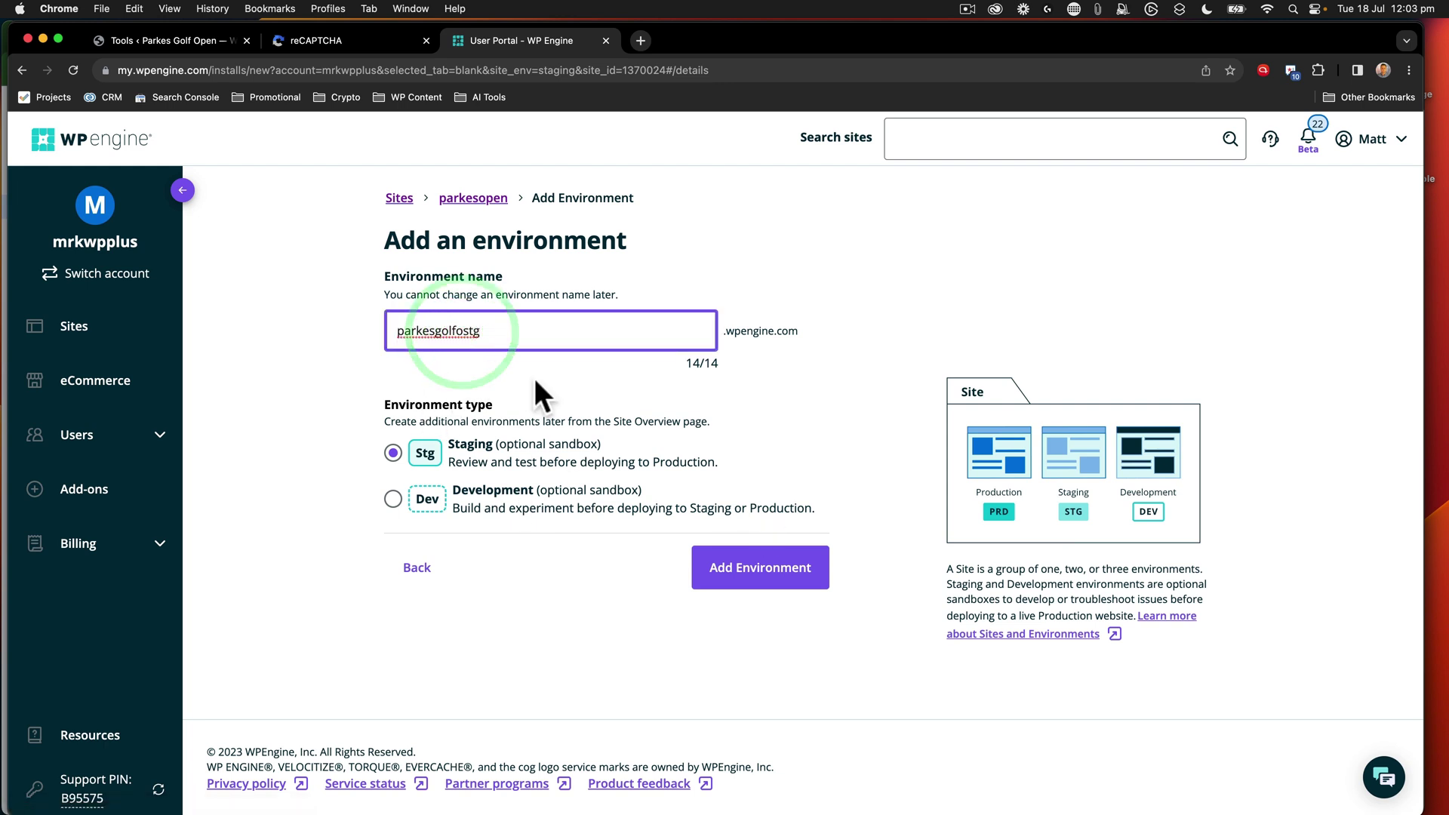
key("BackSpace")
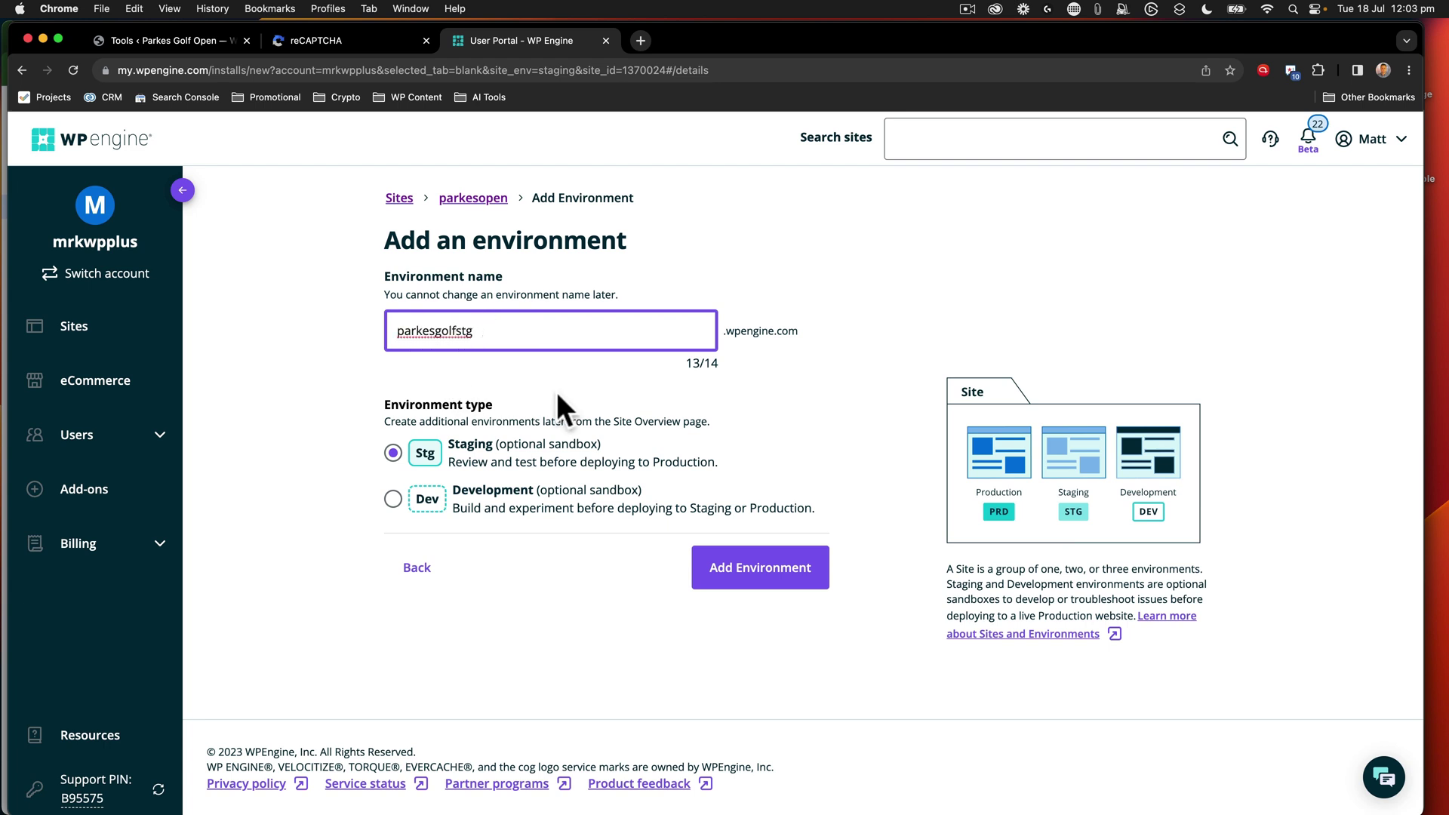
left_click(768, 570)
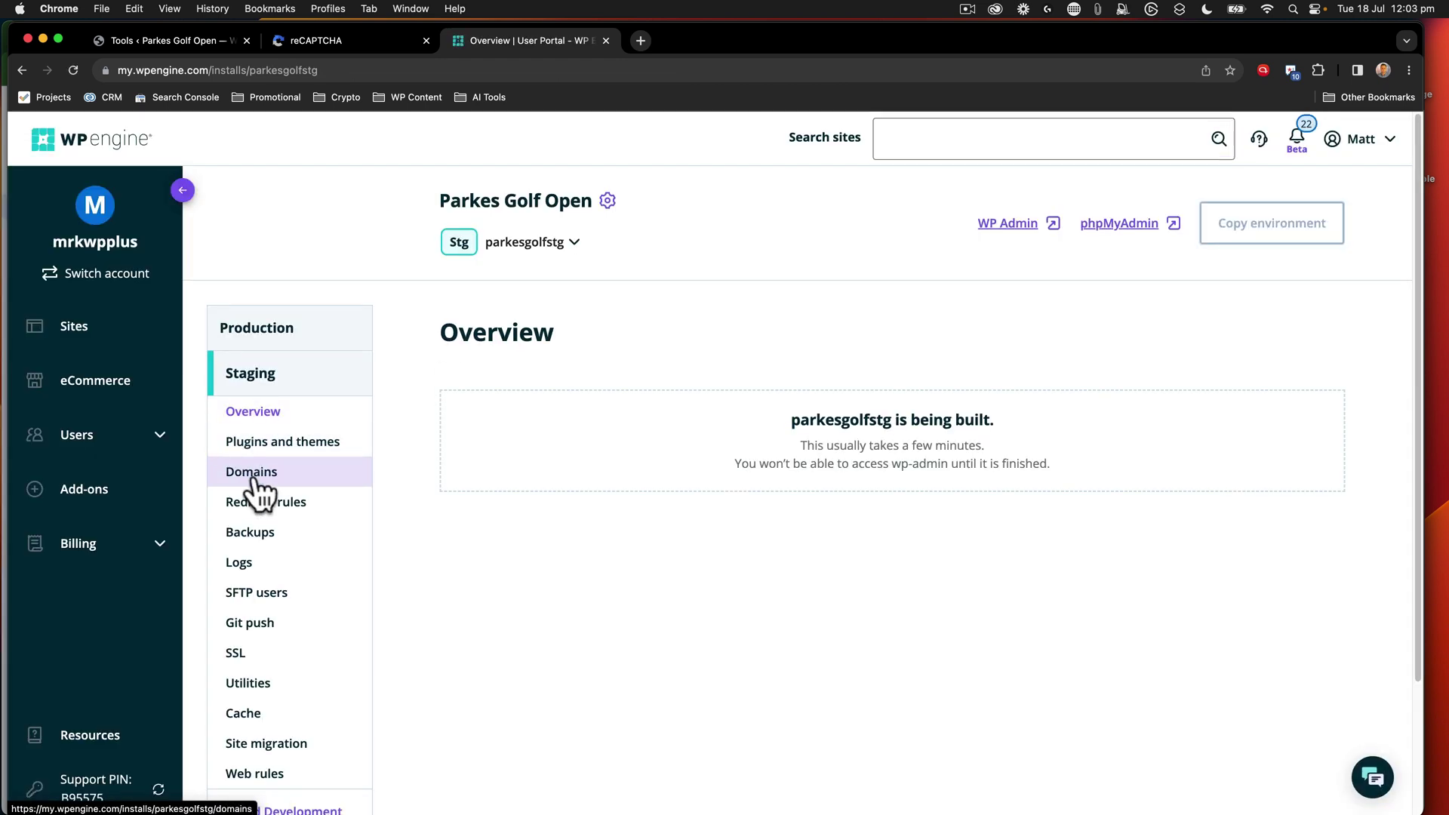
Step: Check the staging domains, then select the production domain parkesgolfopen.com.au
left_click(254, 477)
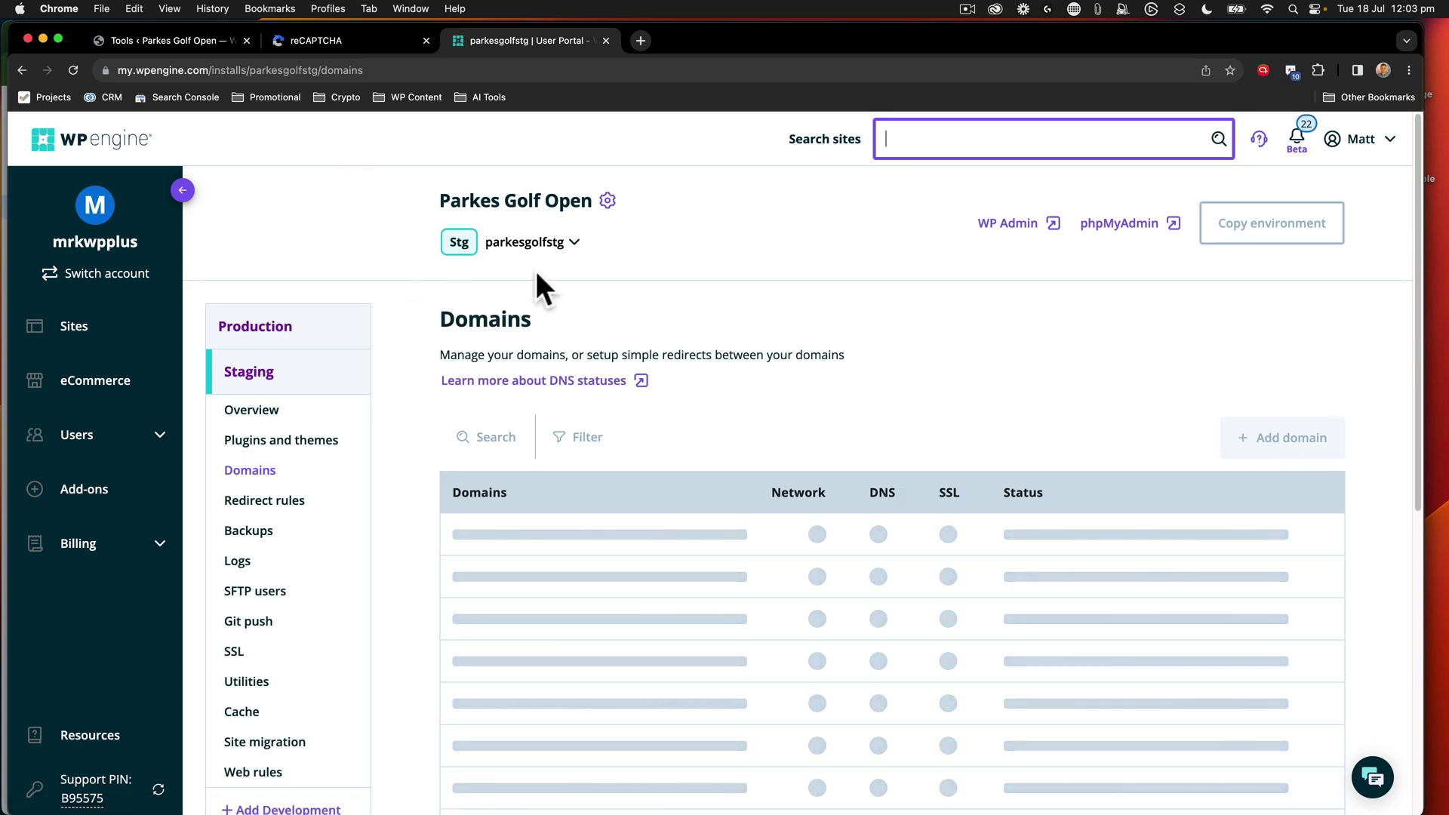
left_click(275, 325)
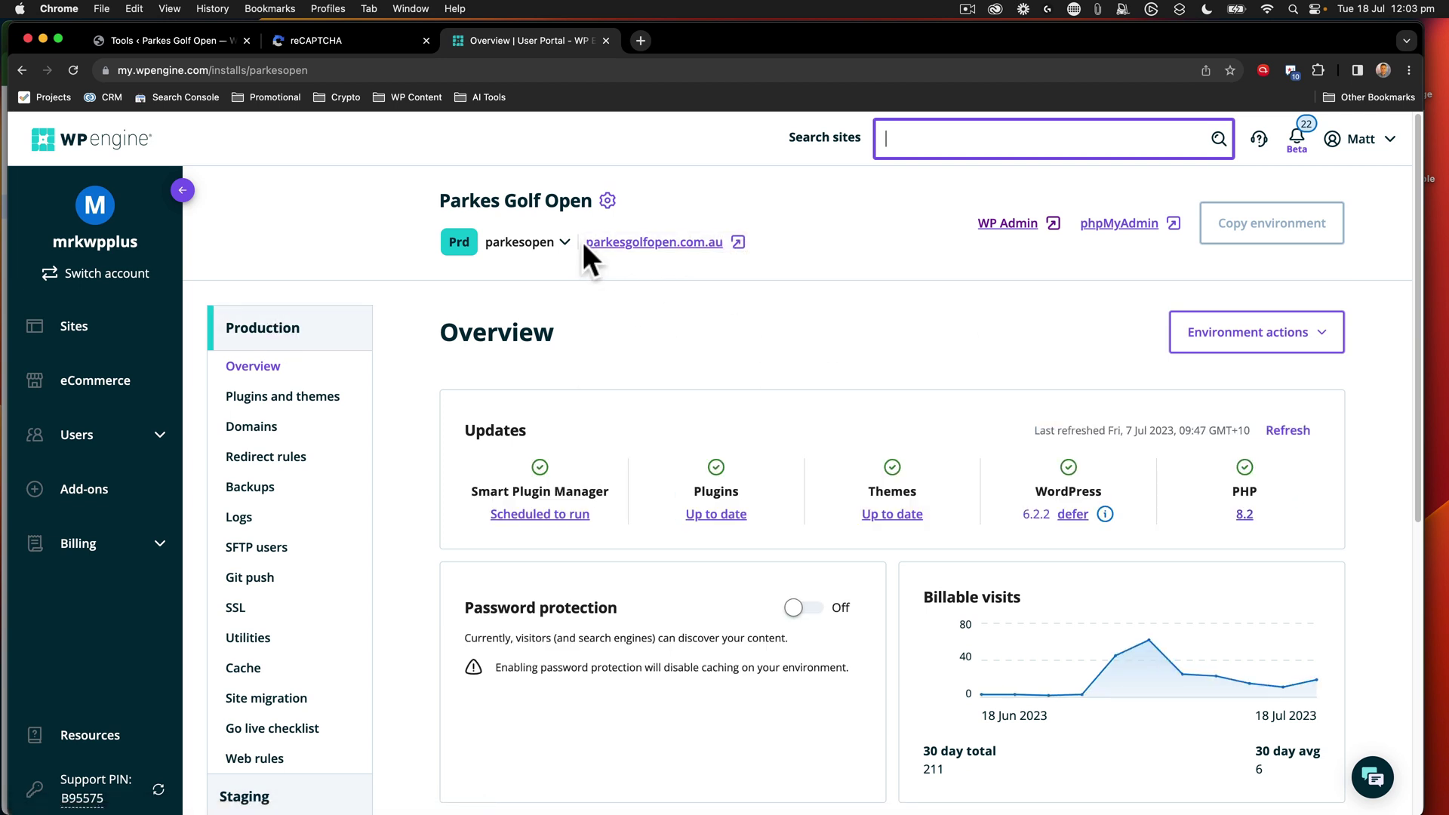
left_click_drag(586, 243, 722, 253)
key("super+c")
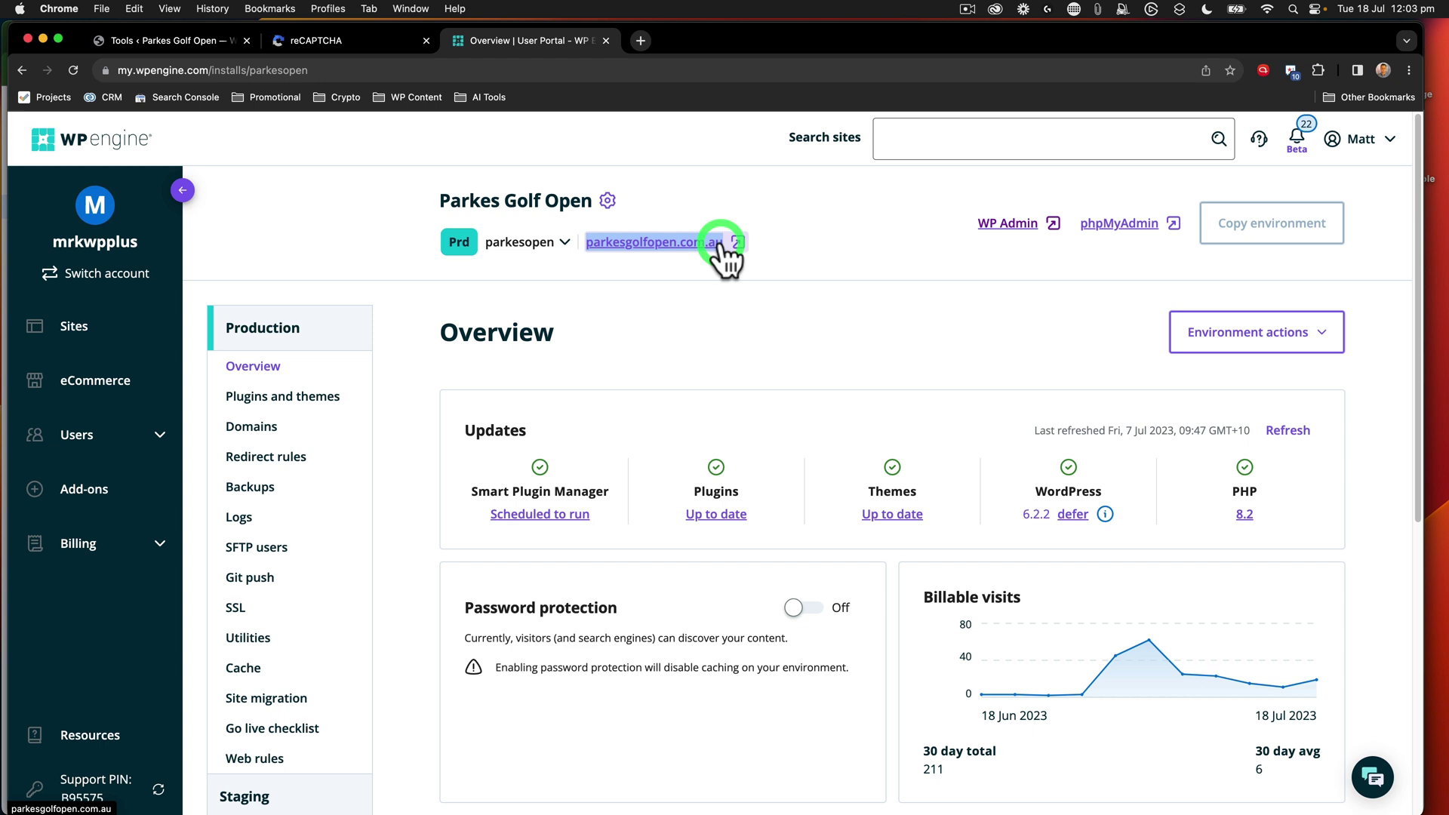
Step: Add parkesgolfopen.com.au as a domain in the reCAPTCHA new-site form
left_click(320, 44)
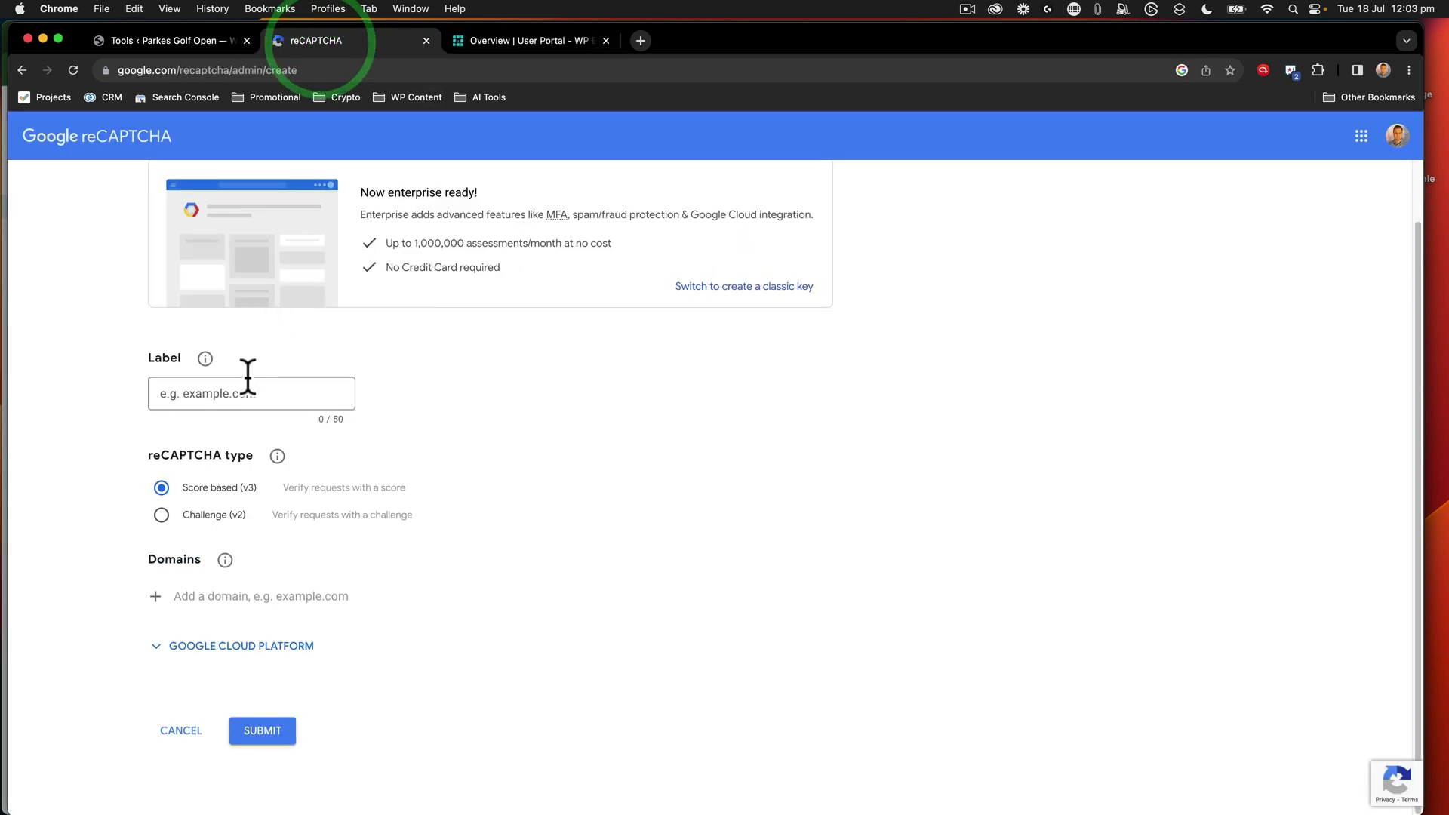
left_click(185, 594)
key("super+v")
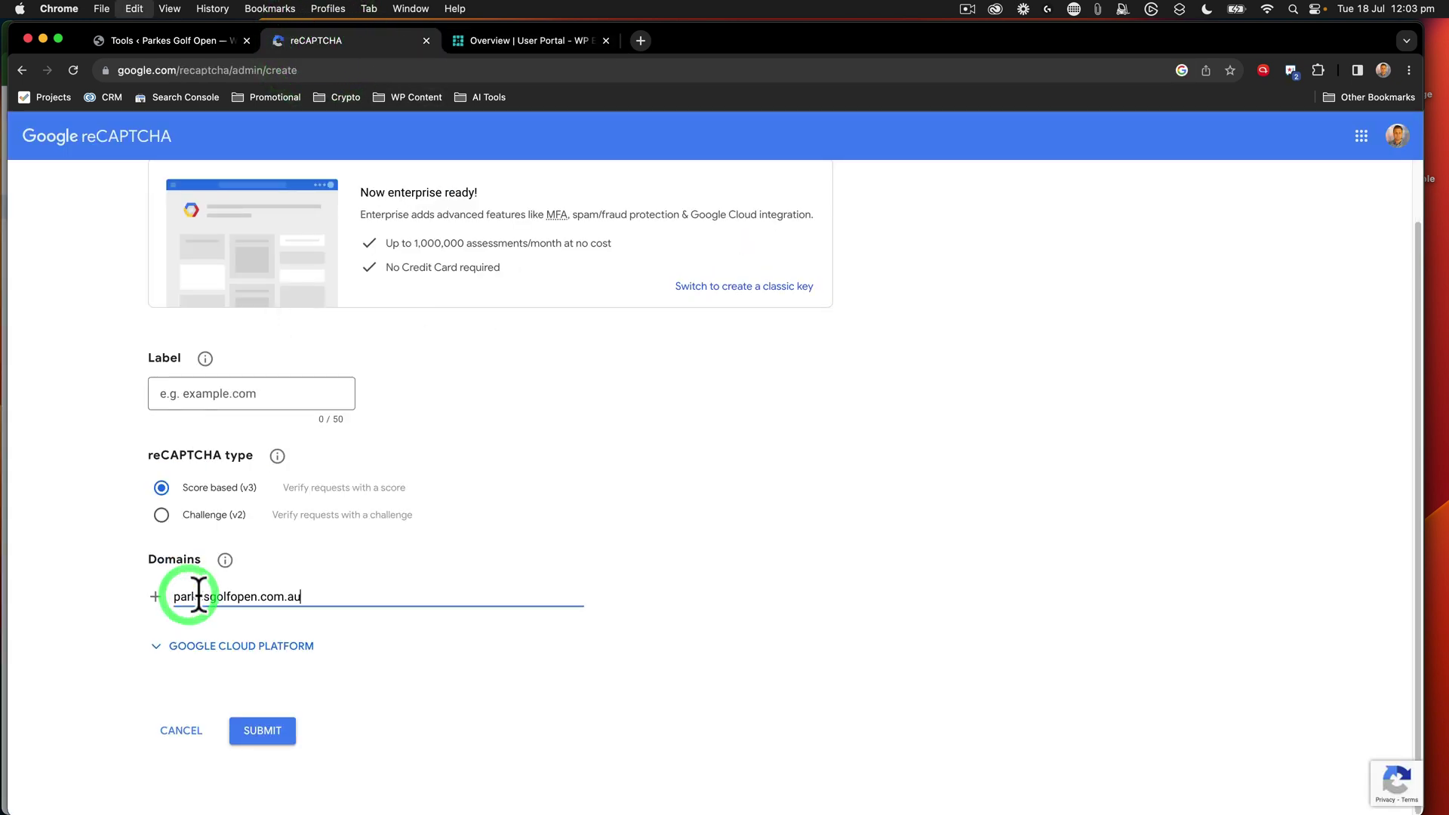
key("Return")
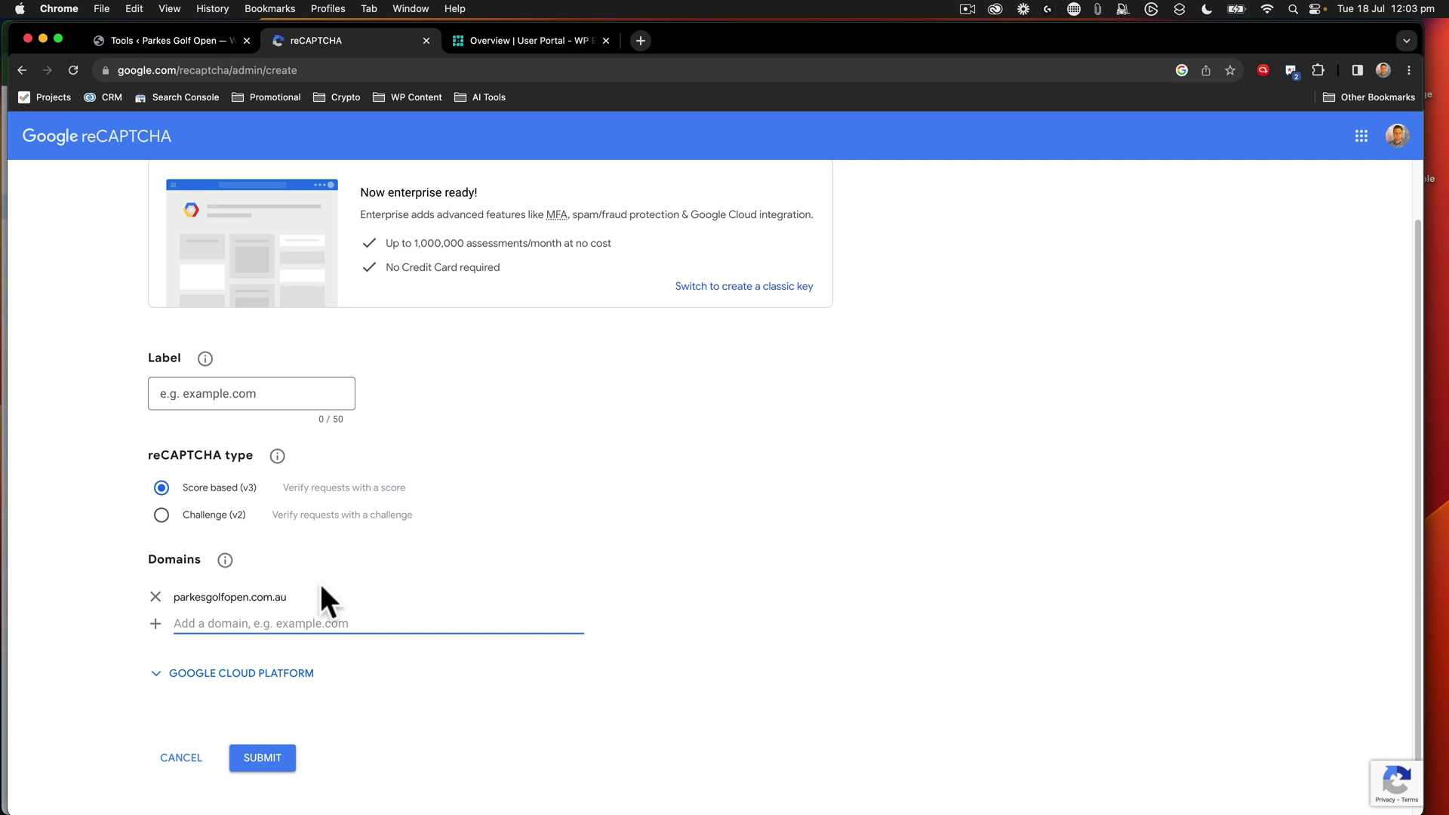
Step: Copy the staging wpengine.com domain from WP Engine and add it to the reCAPTCHA domains
left_click(524, 40)
scroll(625, 298, "down", 1)
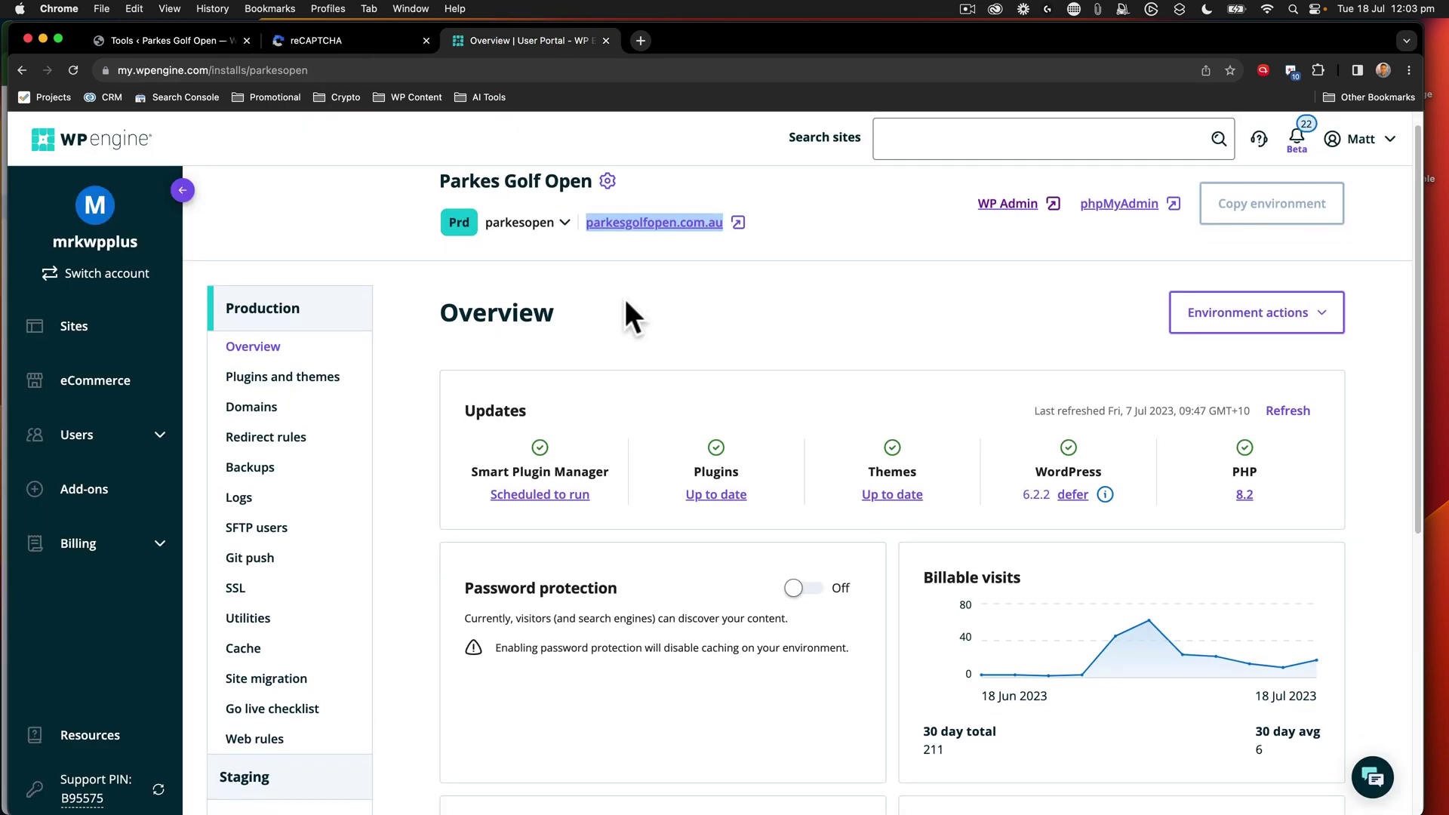
left_click(261, 770)
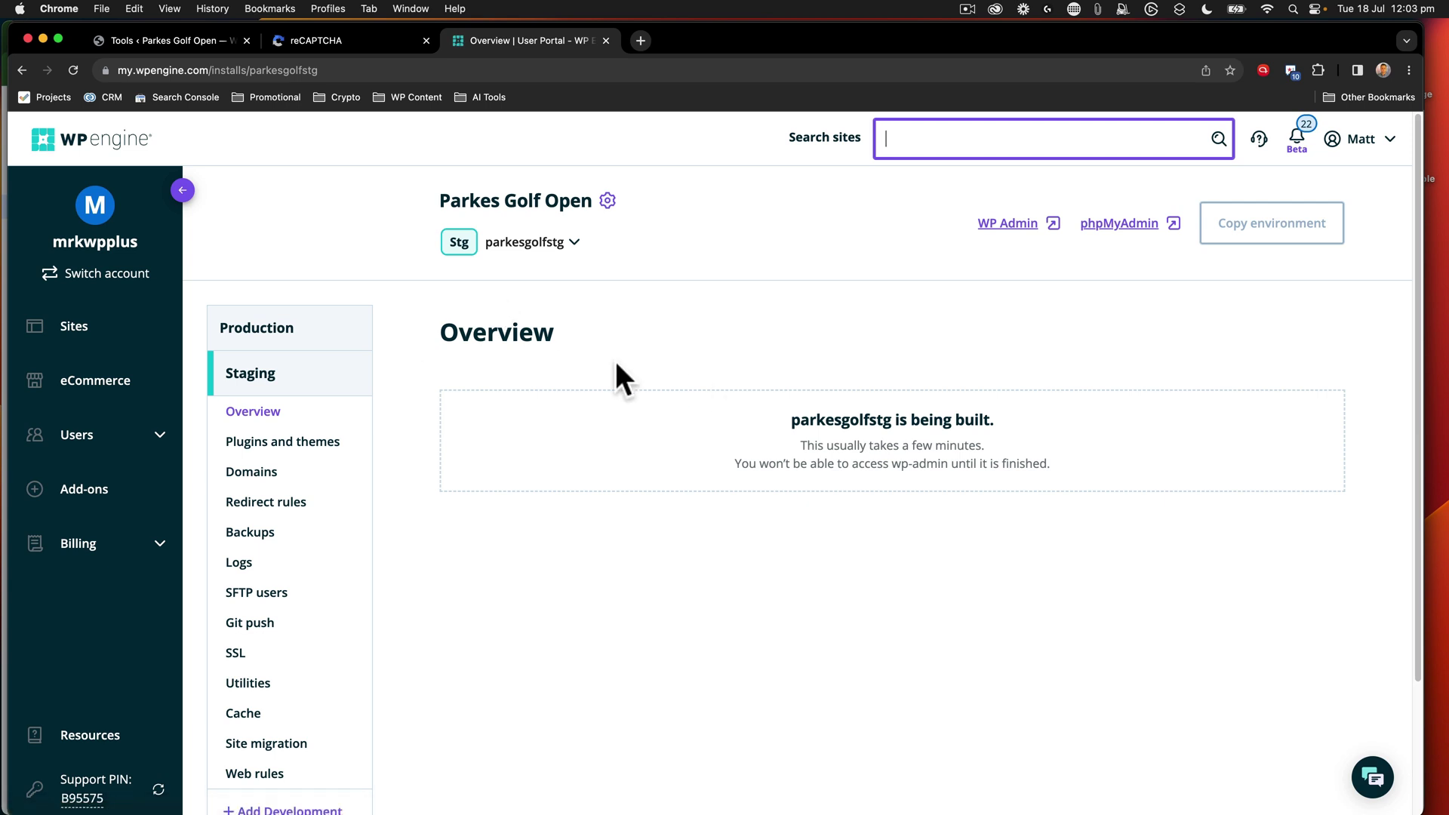
left_click(266, 470)
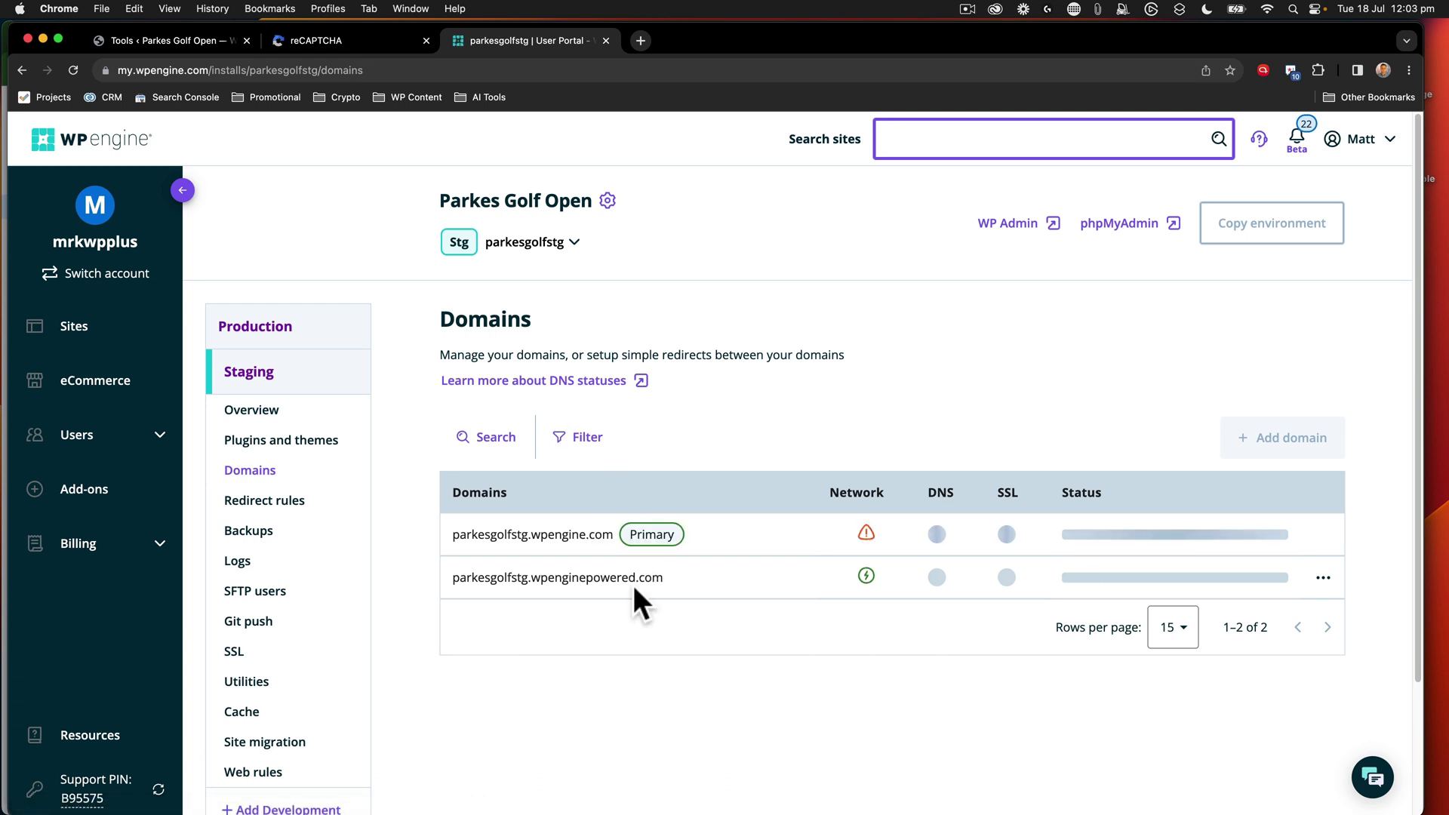
left_click_drag(613, 536, 381, 533)
key("super+c")
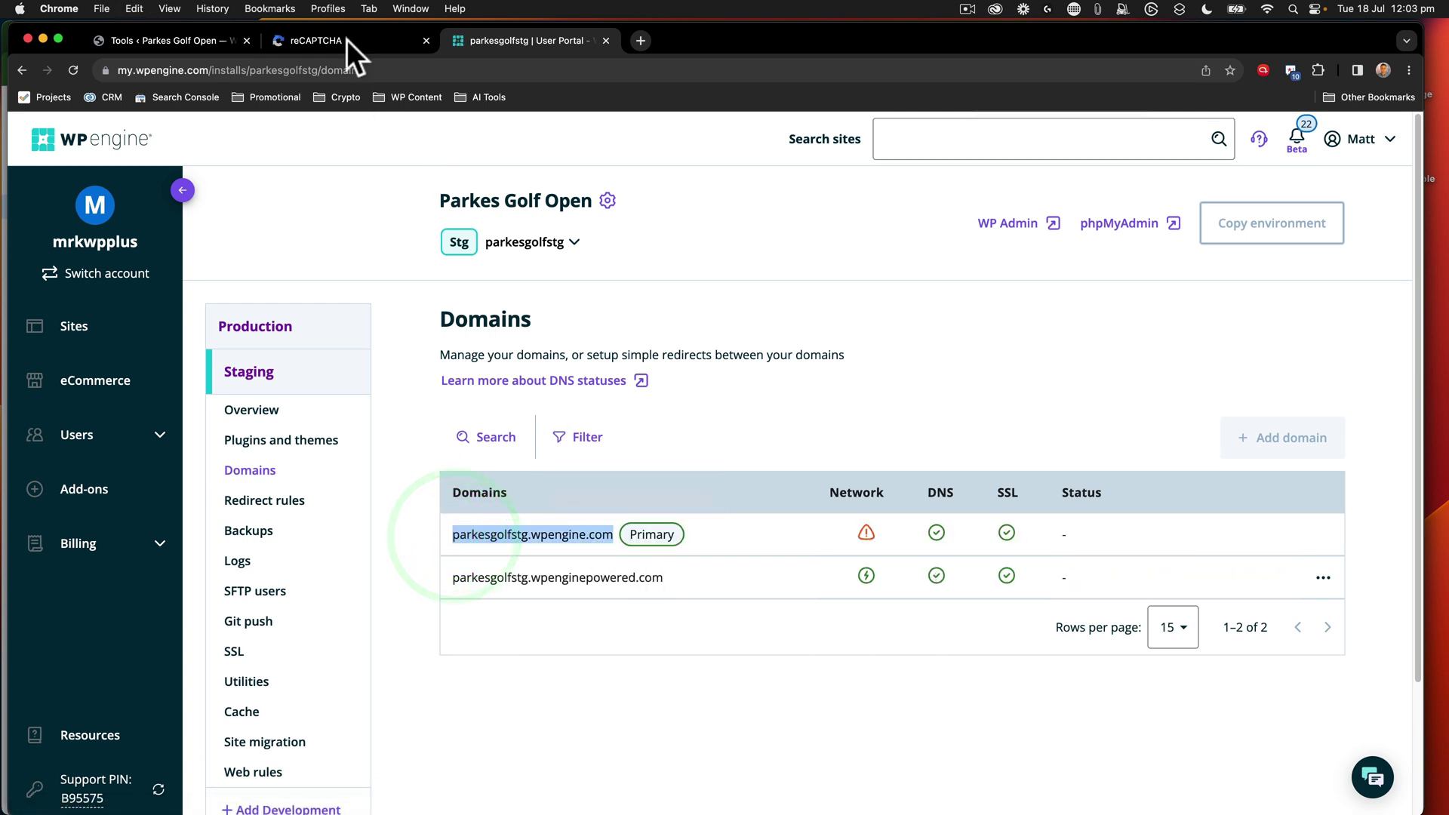
left_click(343, 40)
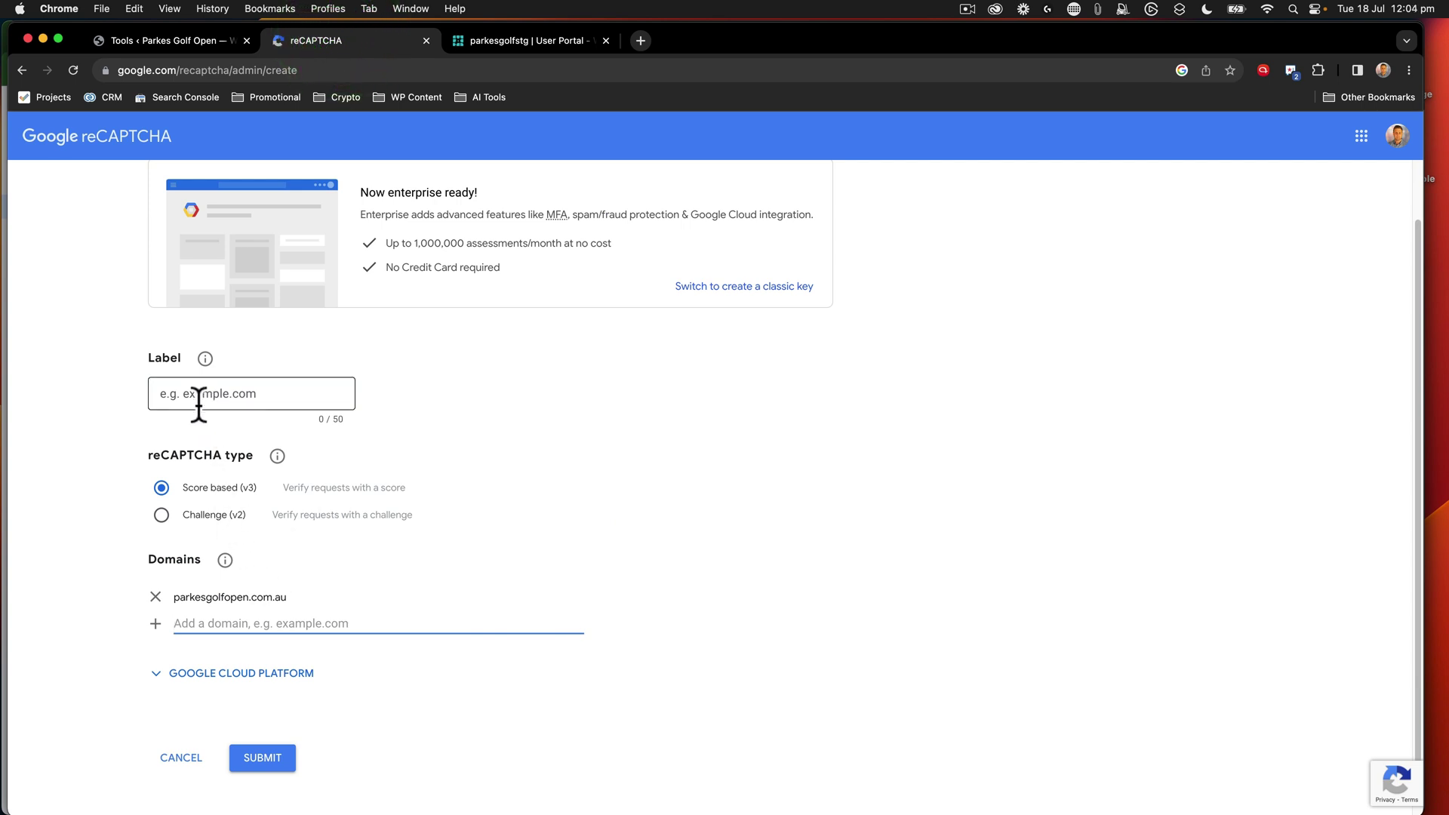
key("super+v")
key("Return")
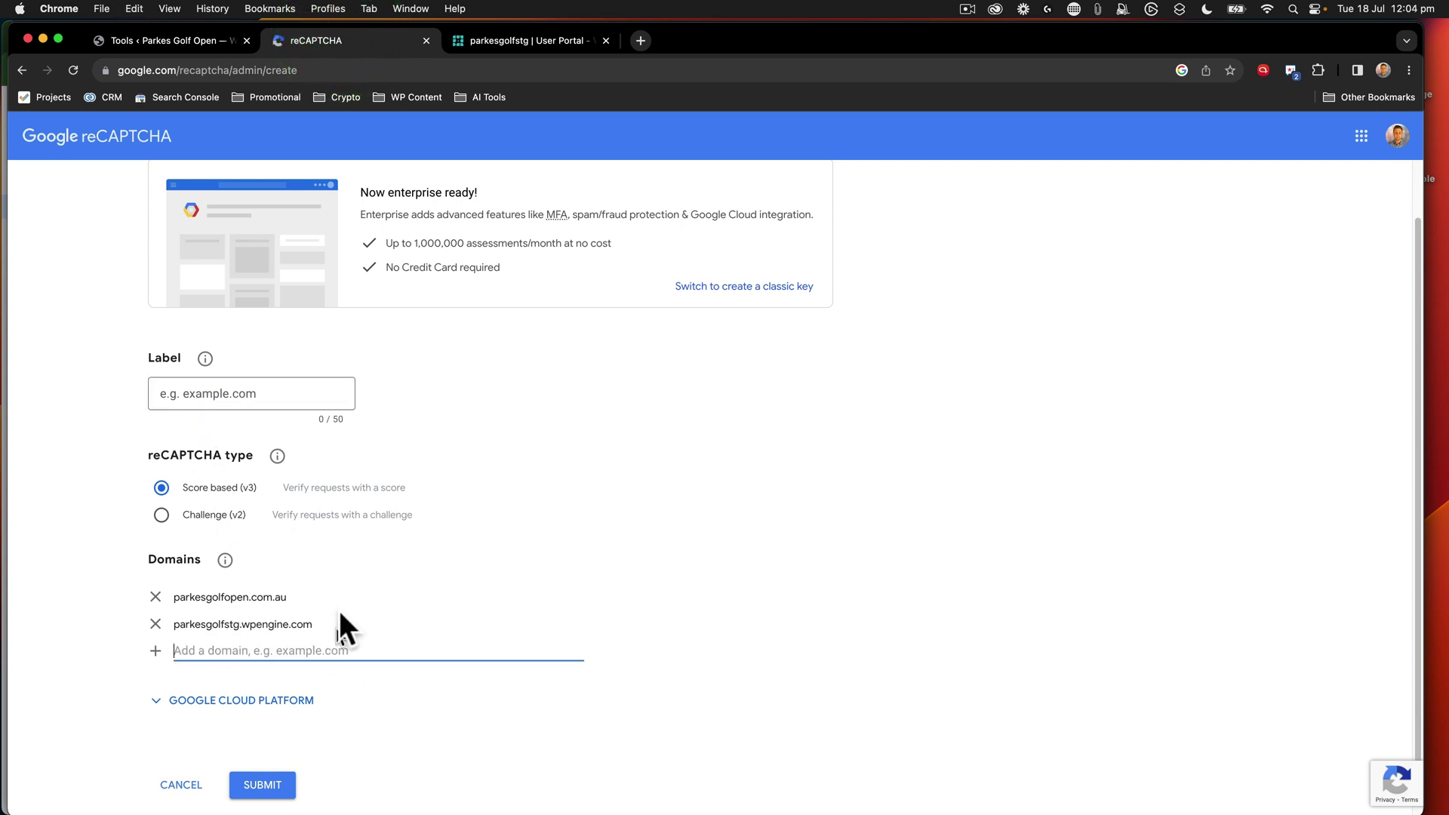
Step: Add the wpenginepowered.com staging domain and label the key Parkes Golf Open
left_click(508, 48)
left_click_drag(664, 580, 457, 581)
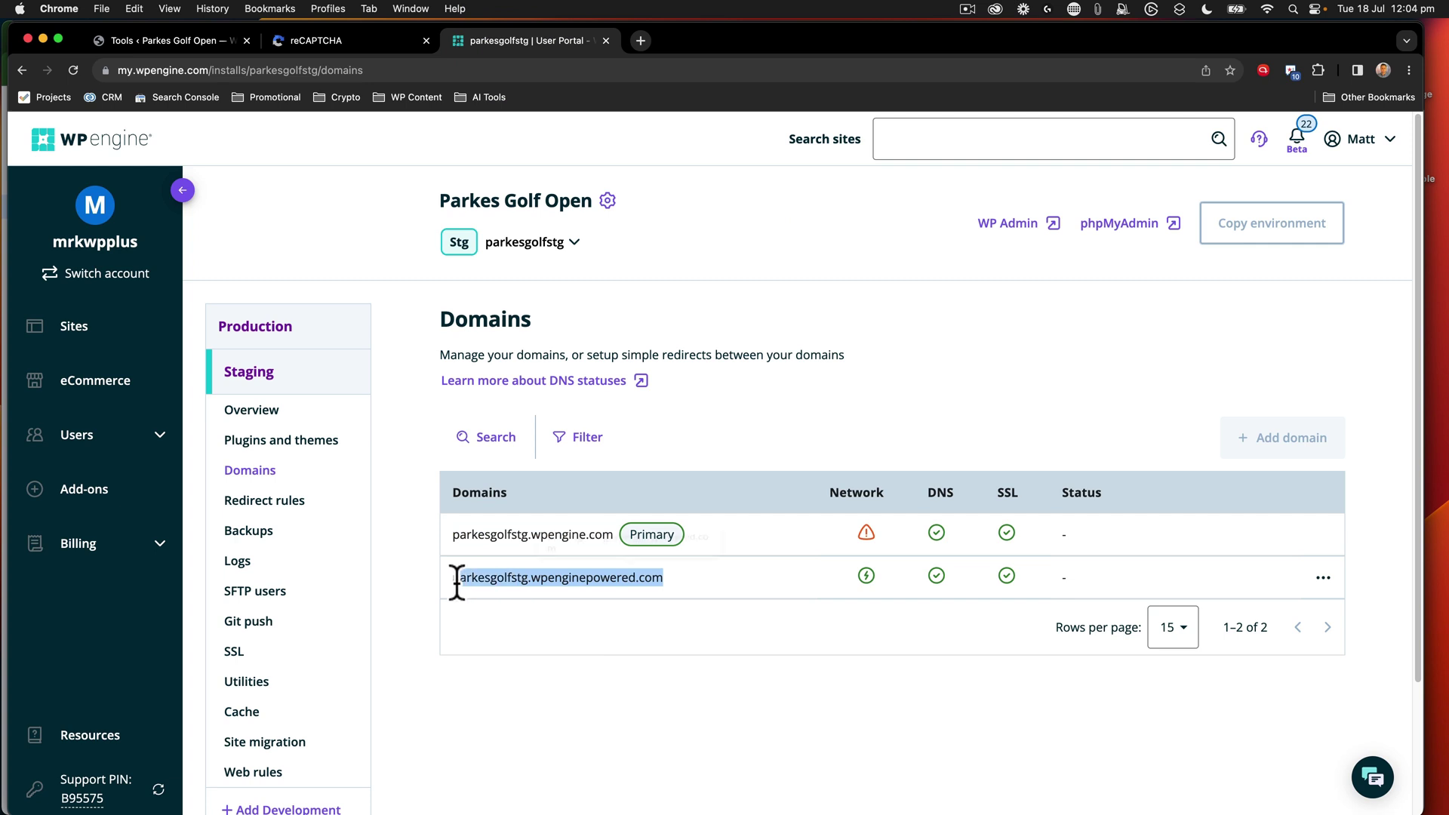
left_click(310, 40)
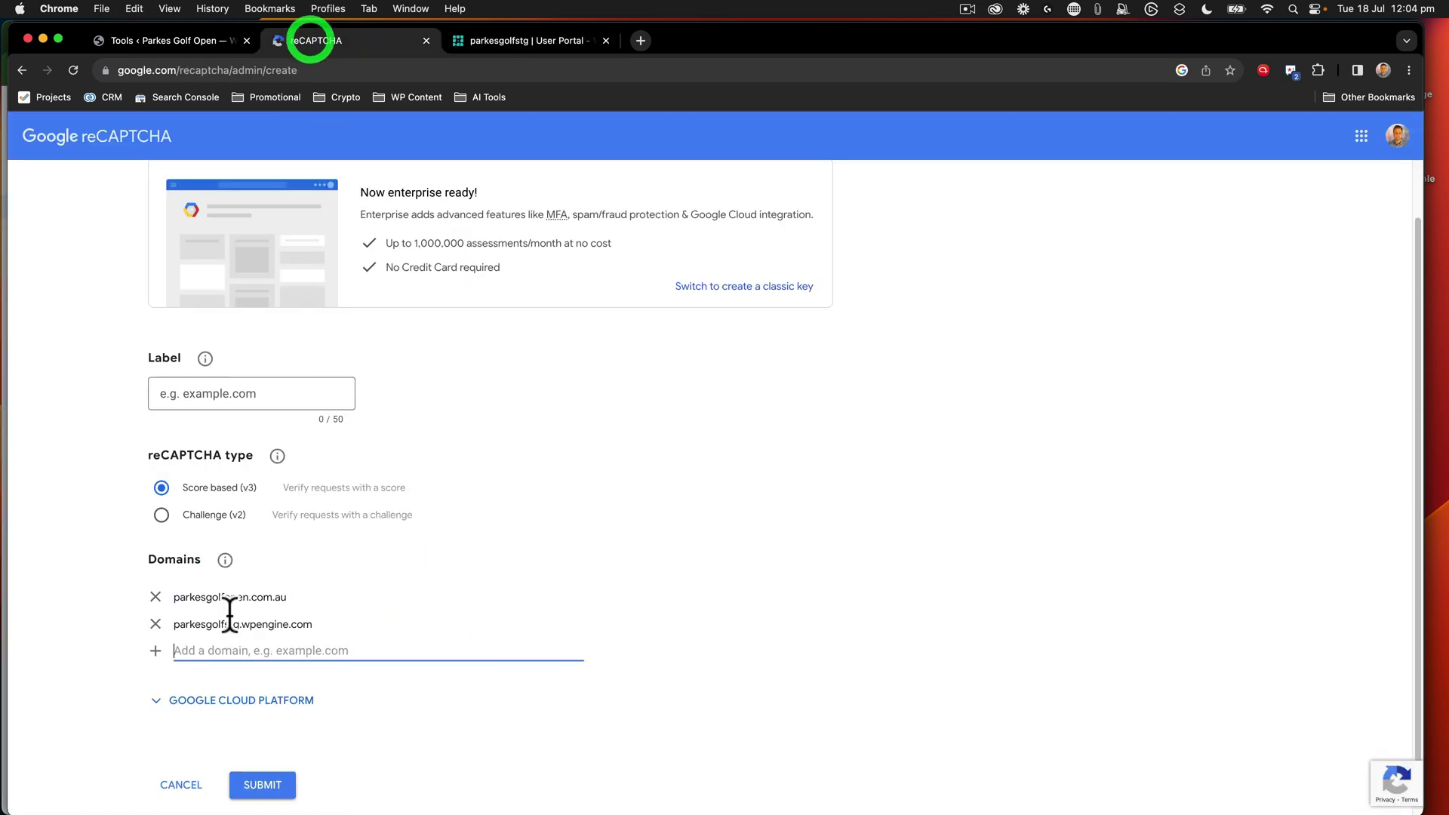
type("parkesgolfstg.wpenginepowered.com")
key("Return")
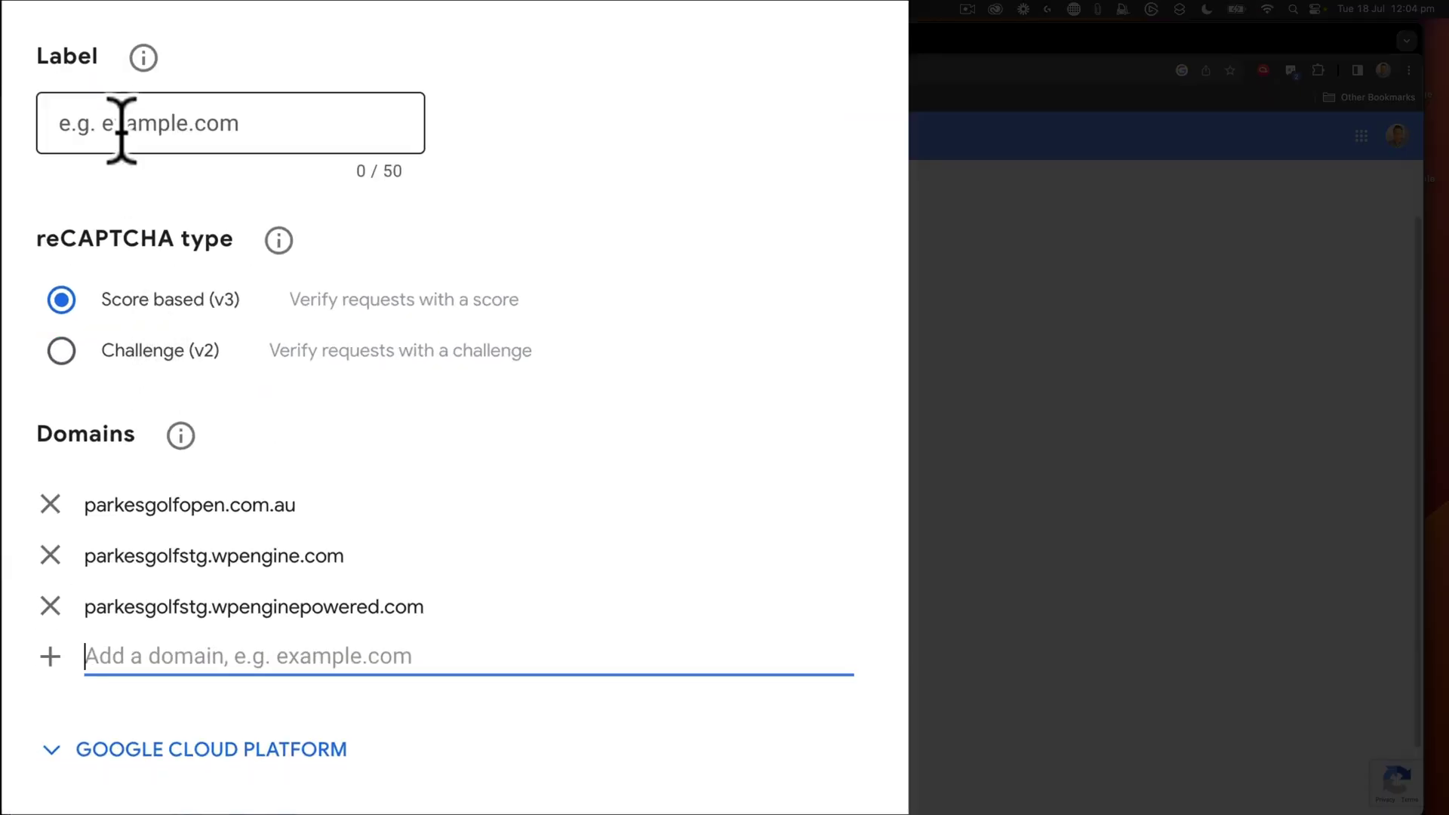
left_click(192, 395)
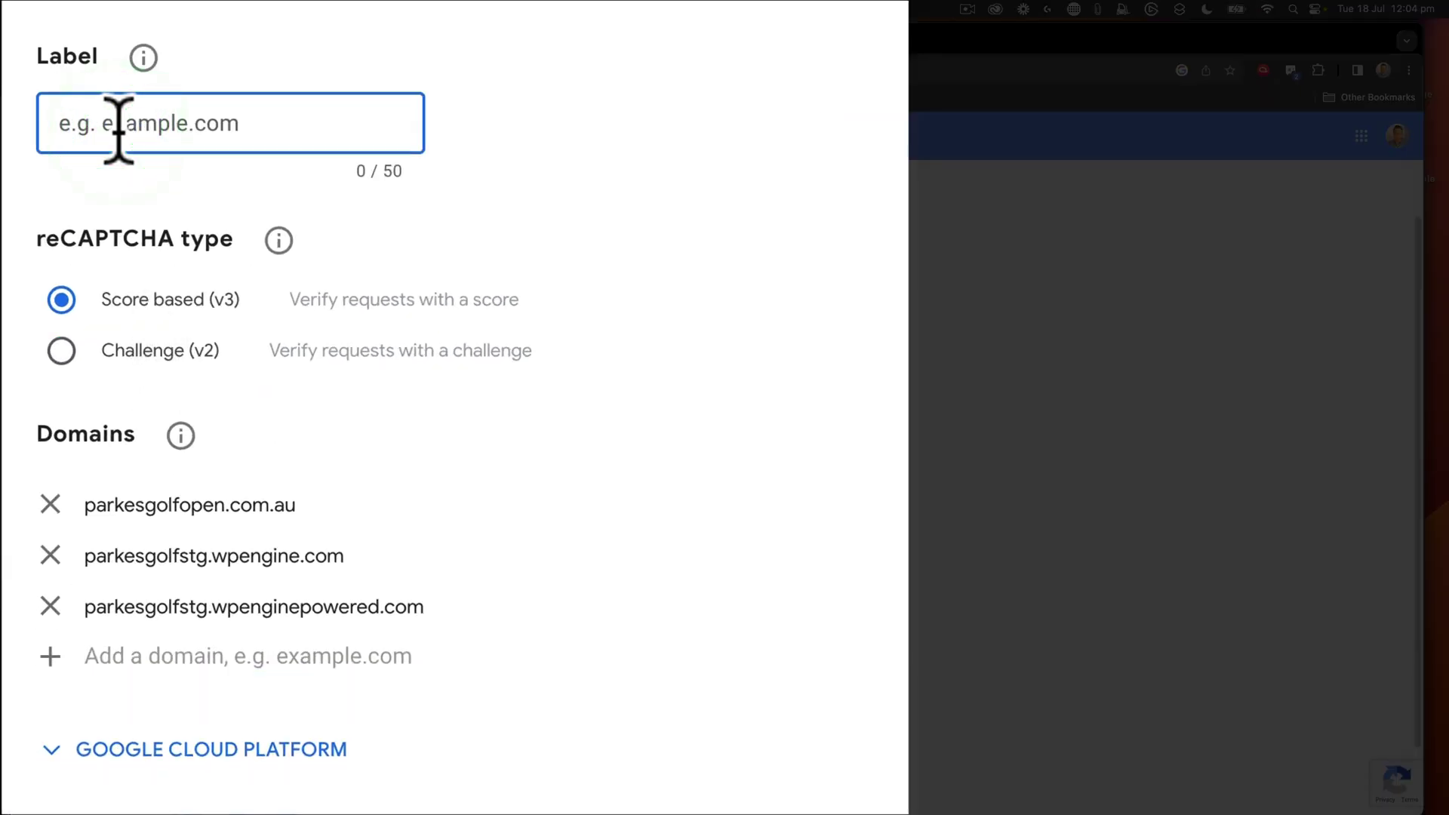
type("Parkes Golf Open")
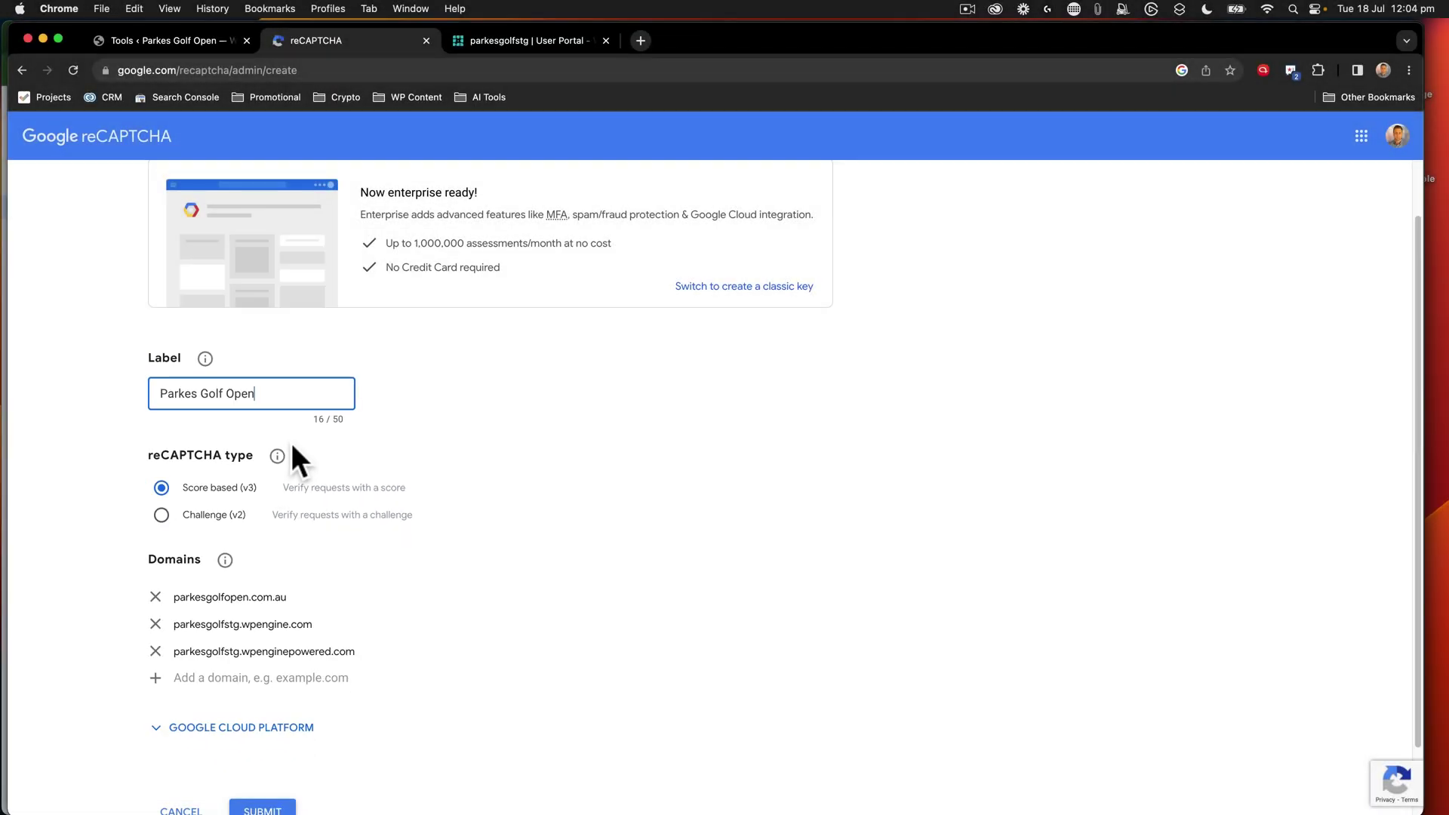
scroll(291, 528, "down", 3)
Step: Submit the new key and paste its site key into Defender's Site key field
left_click(274, 738)
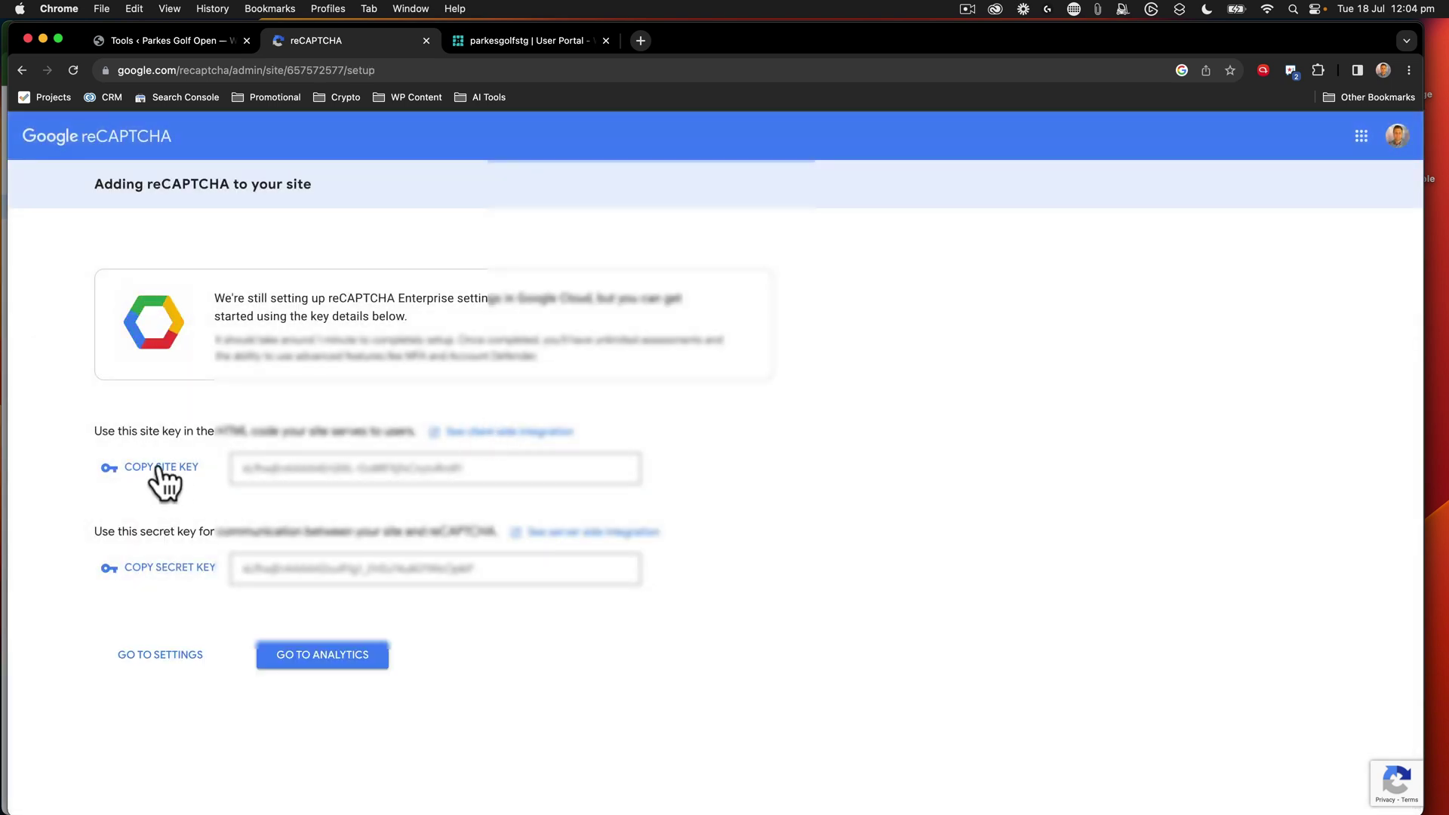
left_click(156, 522)
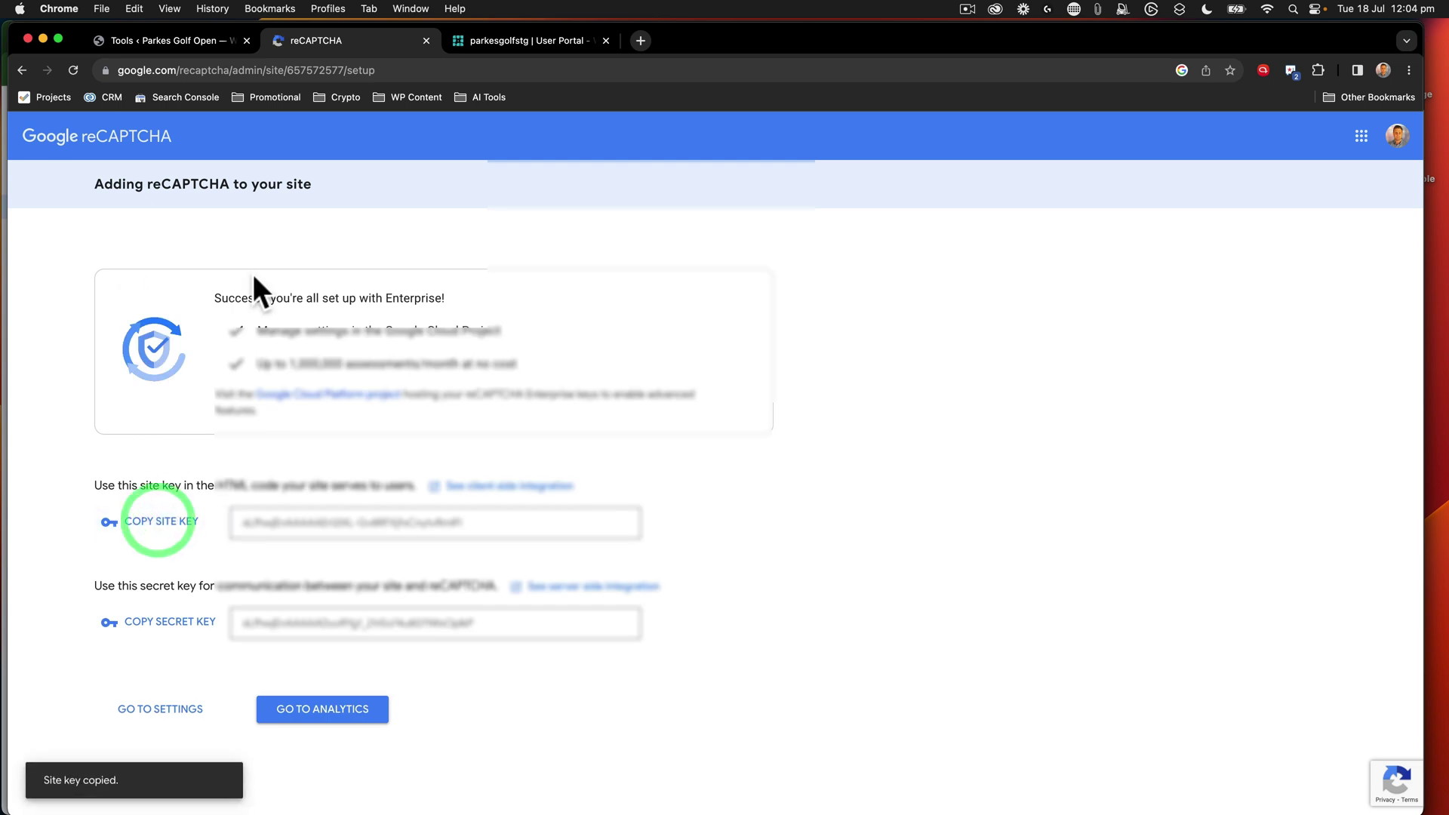
left_click(142, 33)
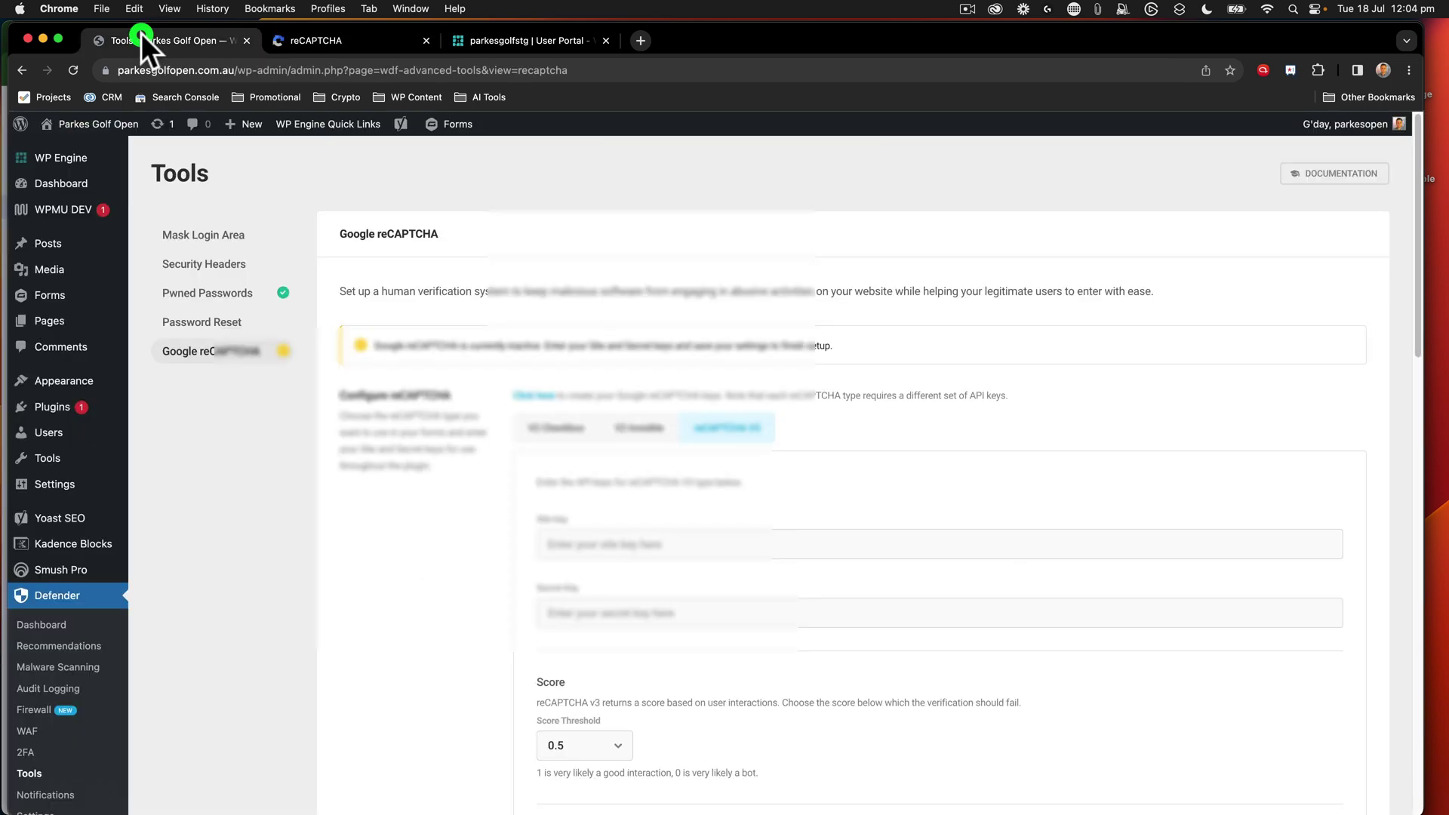
left_click(586, 540)
key("super+v")
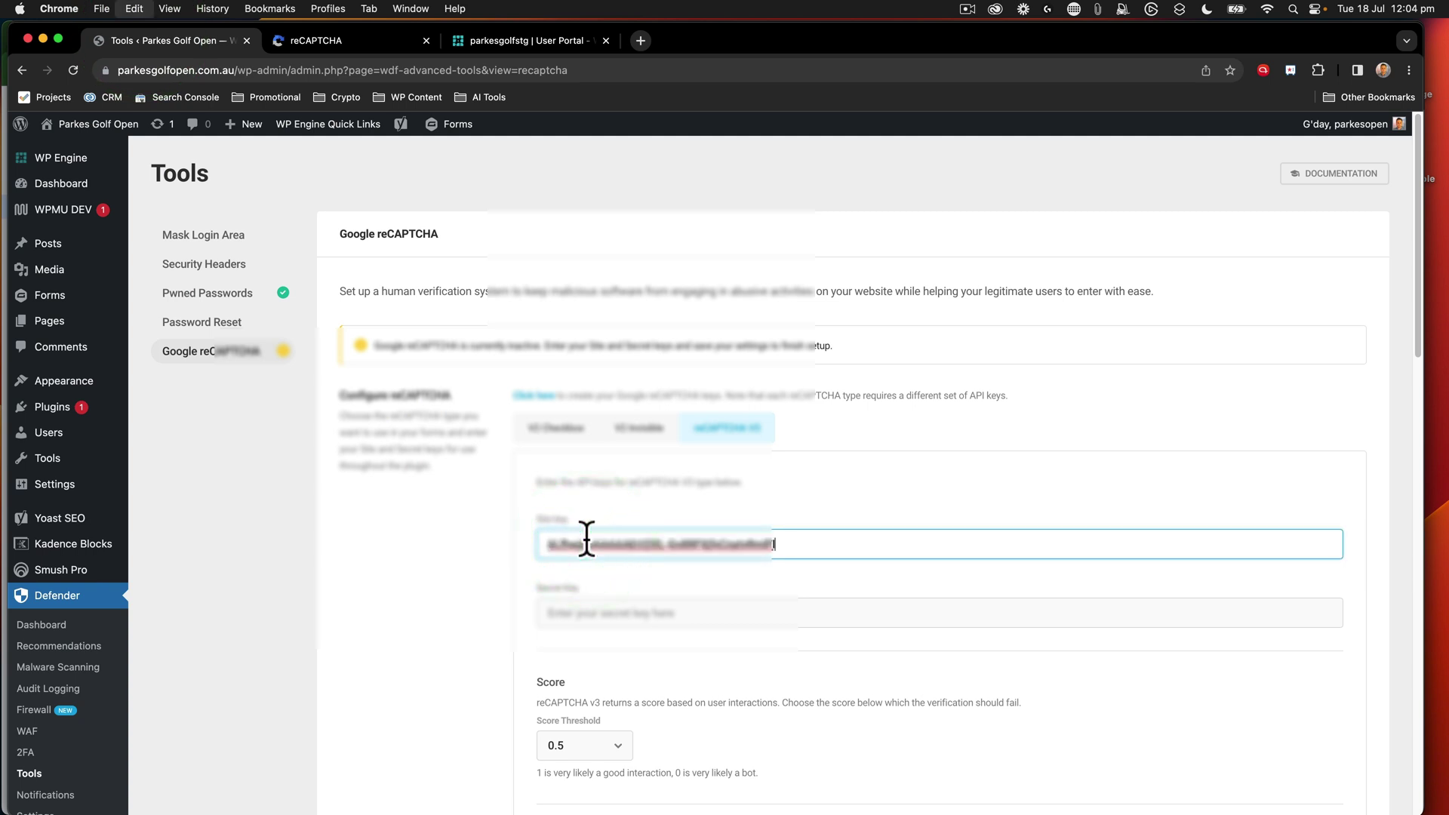
Step: Copy the secret key into Defender's Secret key field
left_click(332, 33)
left_click(162, 621)
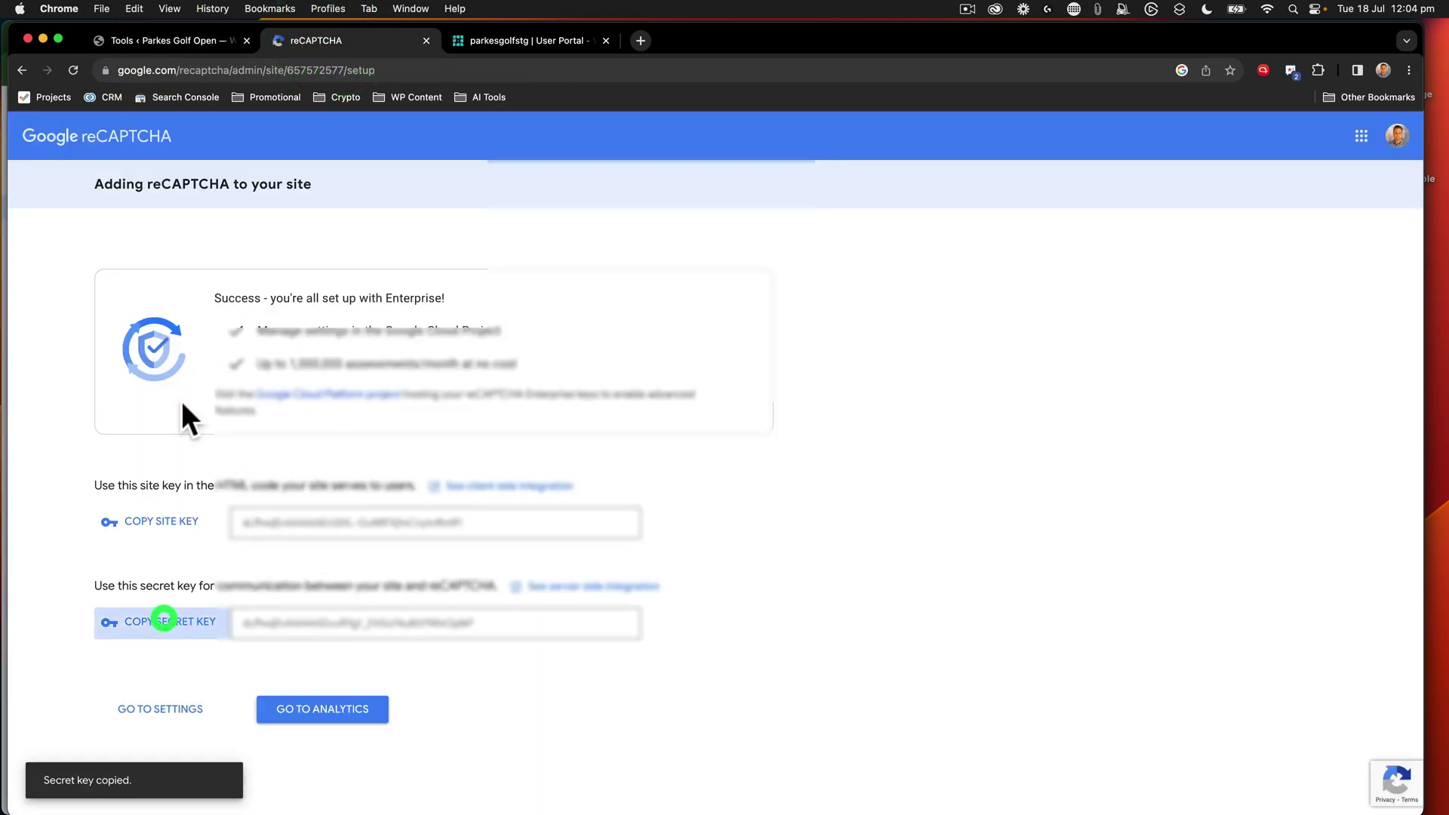
left_click(180, 45)
left_click(560, 613)
key("super+v")
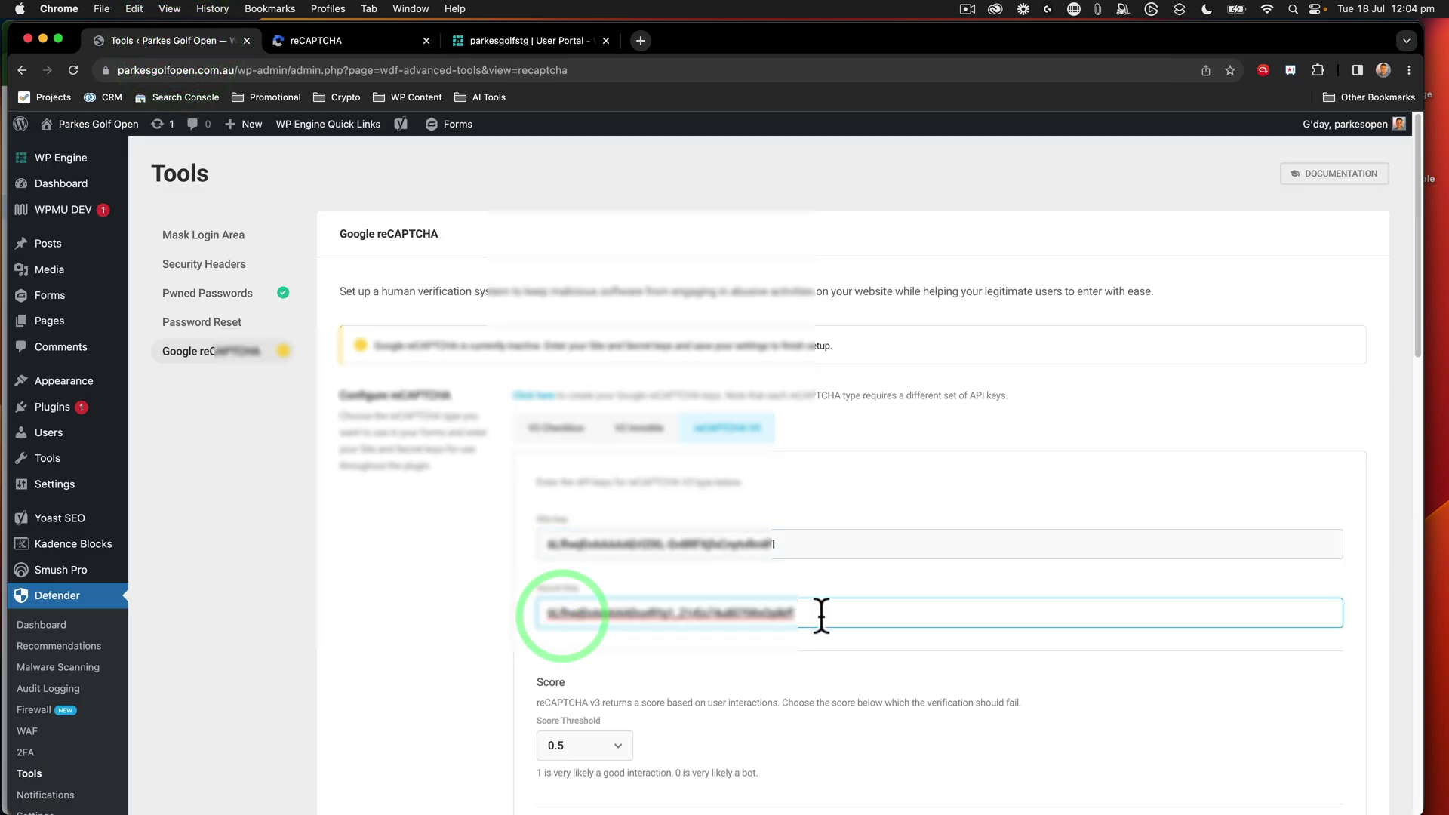
Step: Switch on reCAPTCHA for the Register and Comments locations and save Defender's settings
scroll(821, 615, "down", 10)
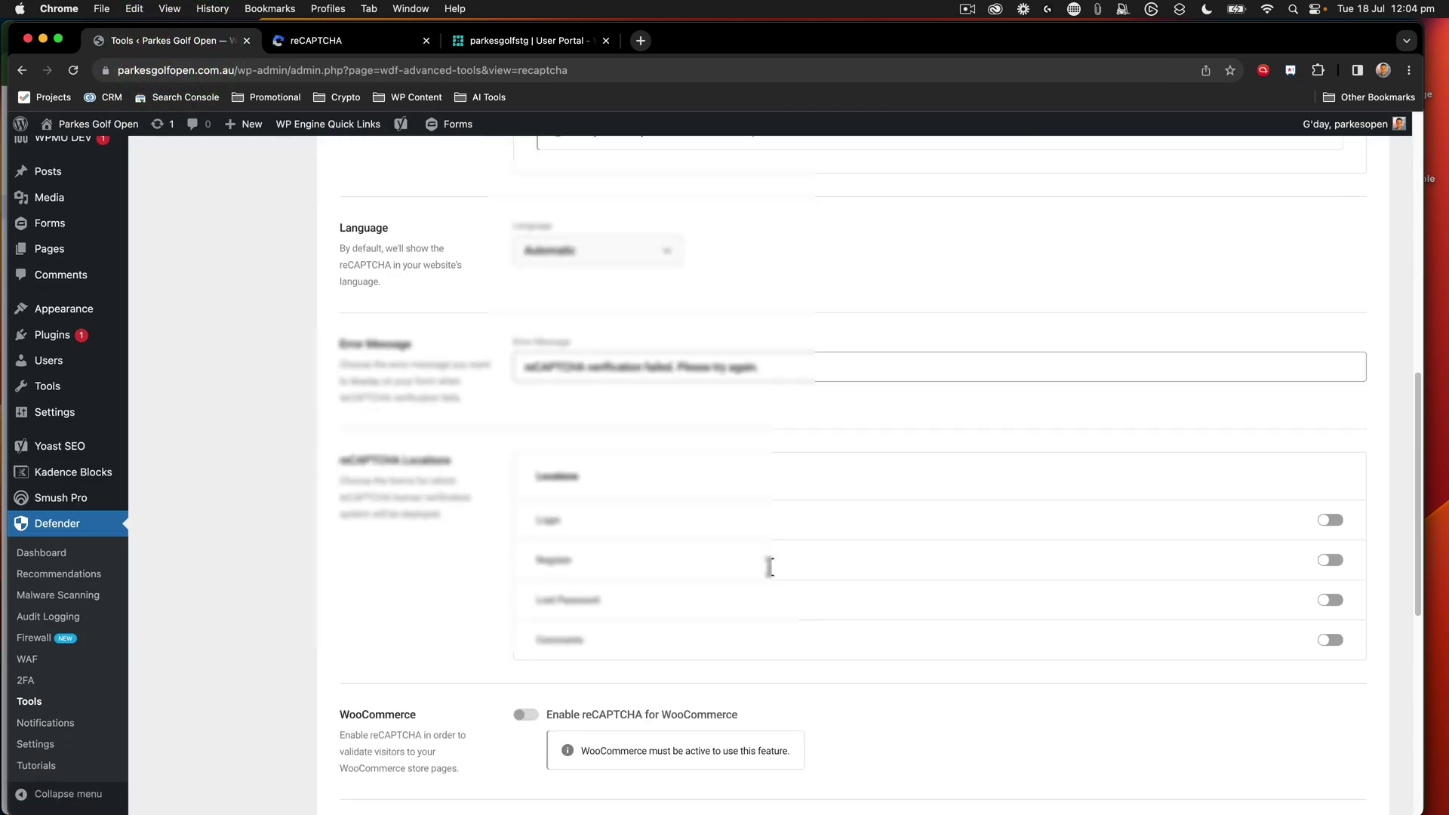
scroll(769, 566, "down", 1)
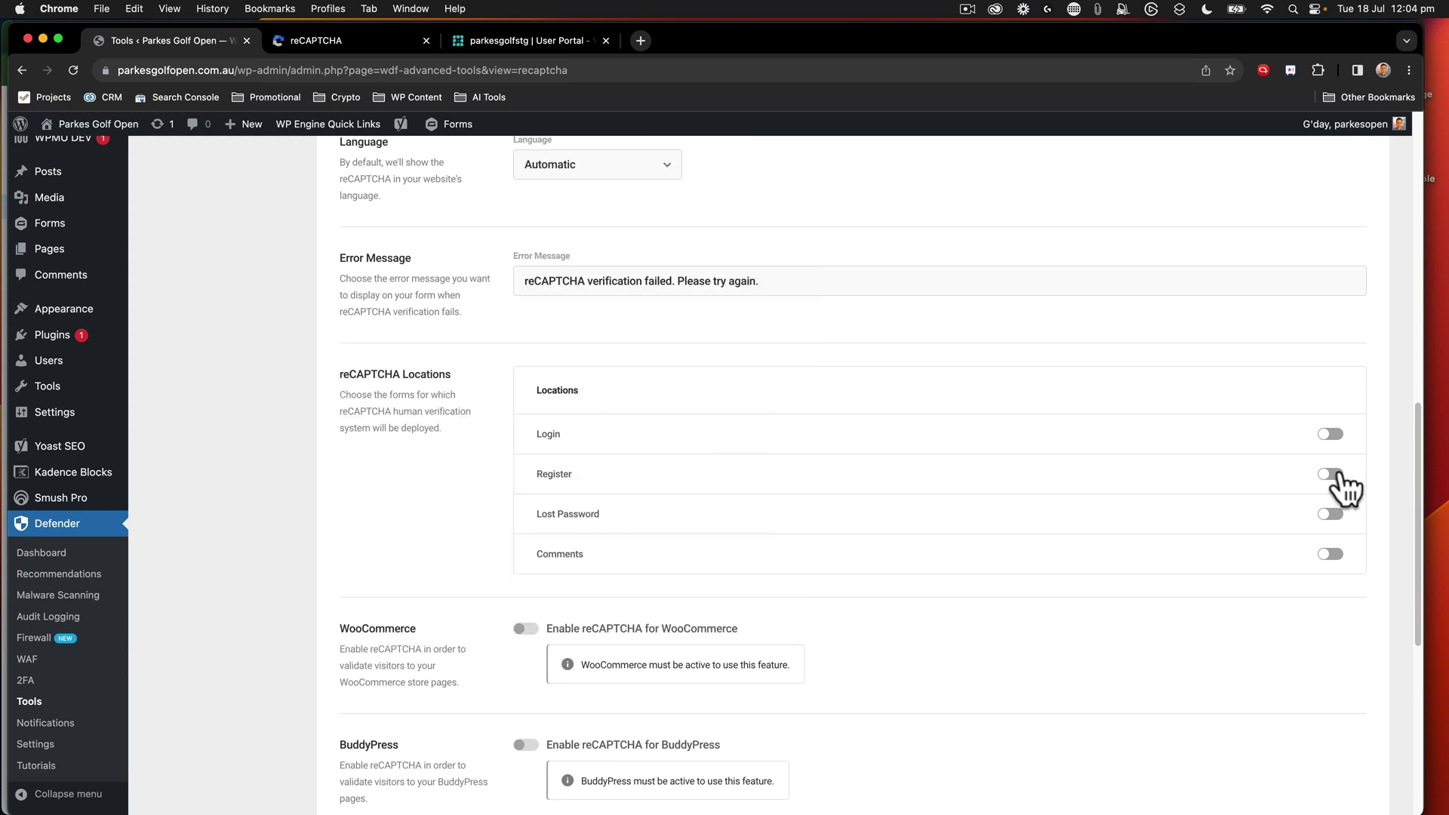
left_click(1331, 475)
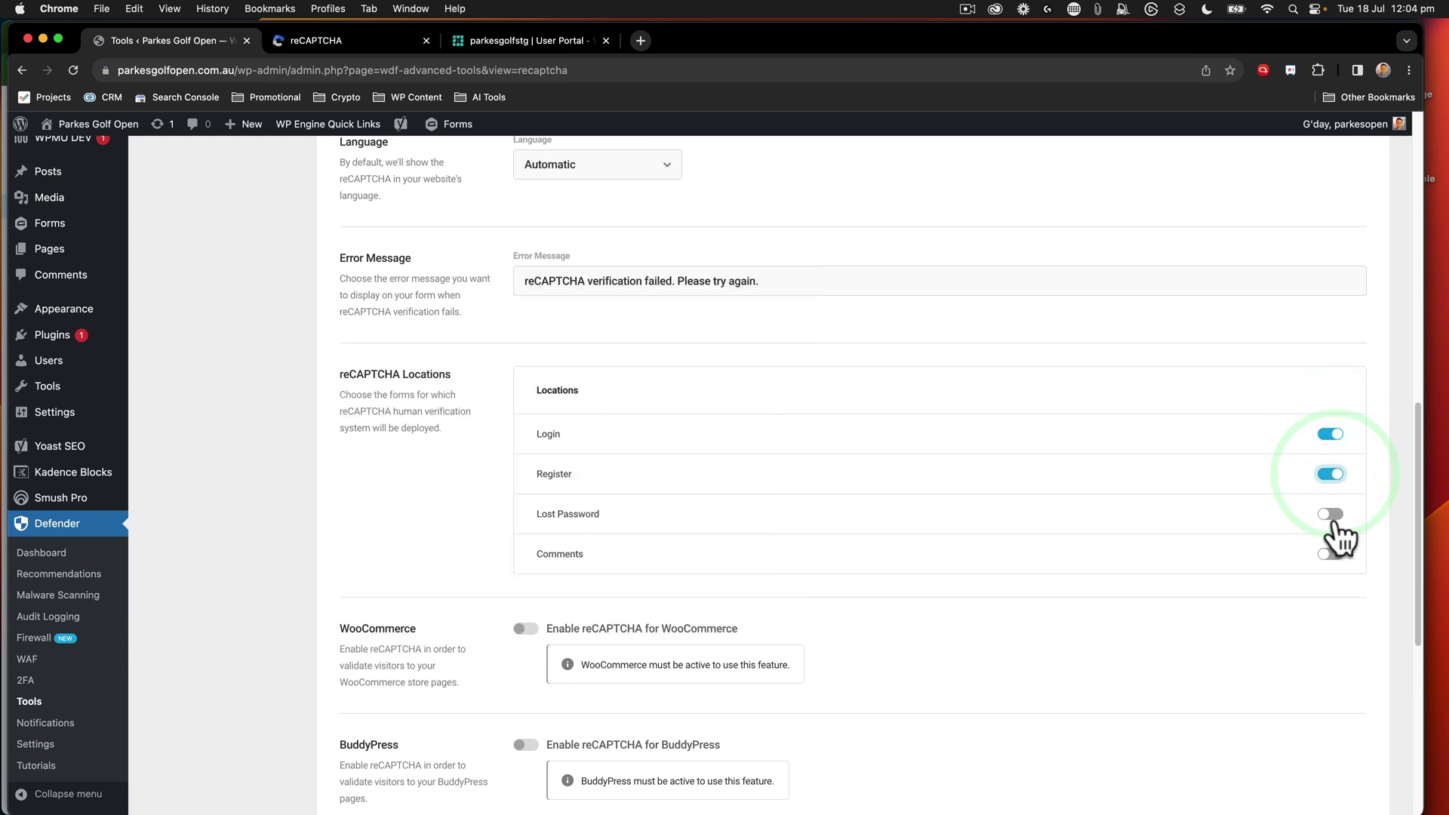
left_click(1331, 555)
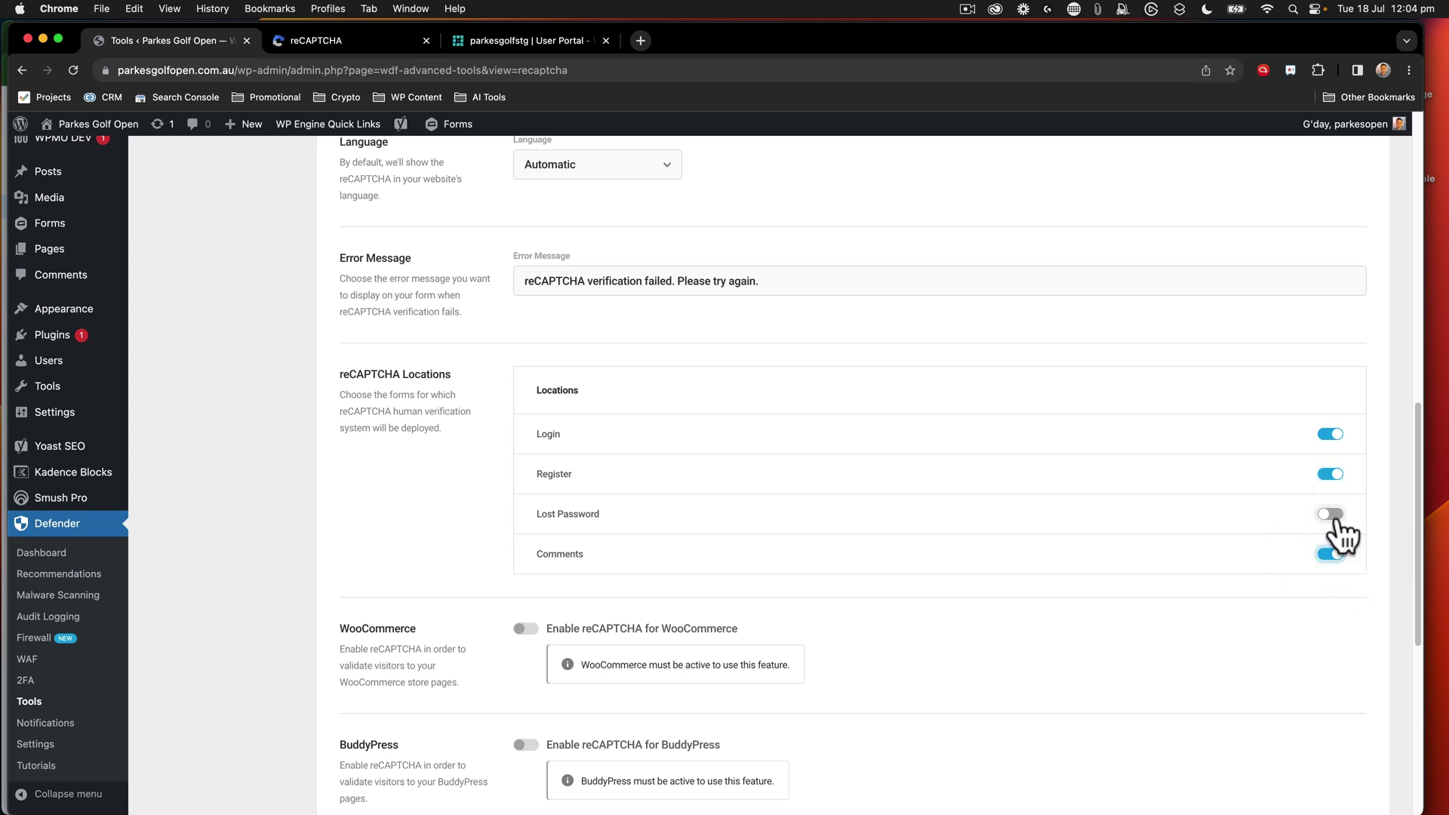
scroll(604, 609, "down", 2)
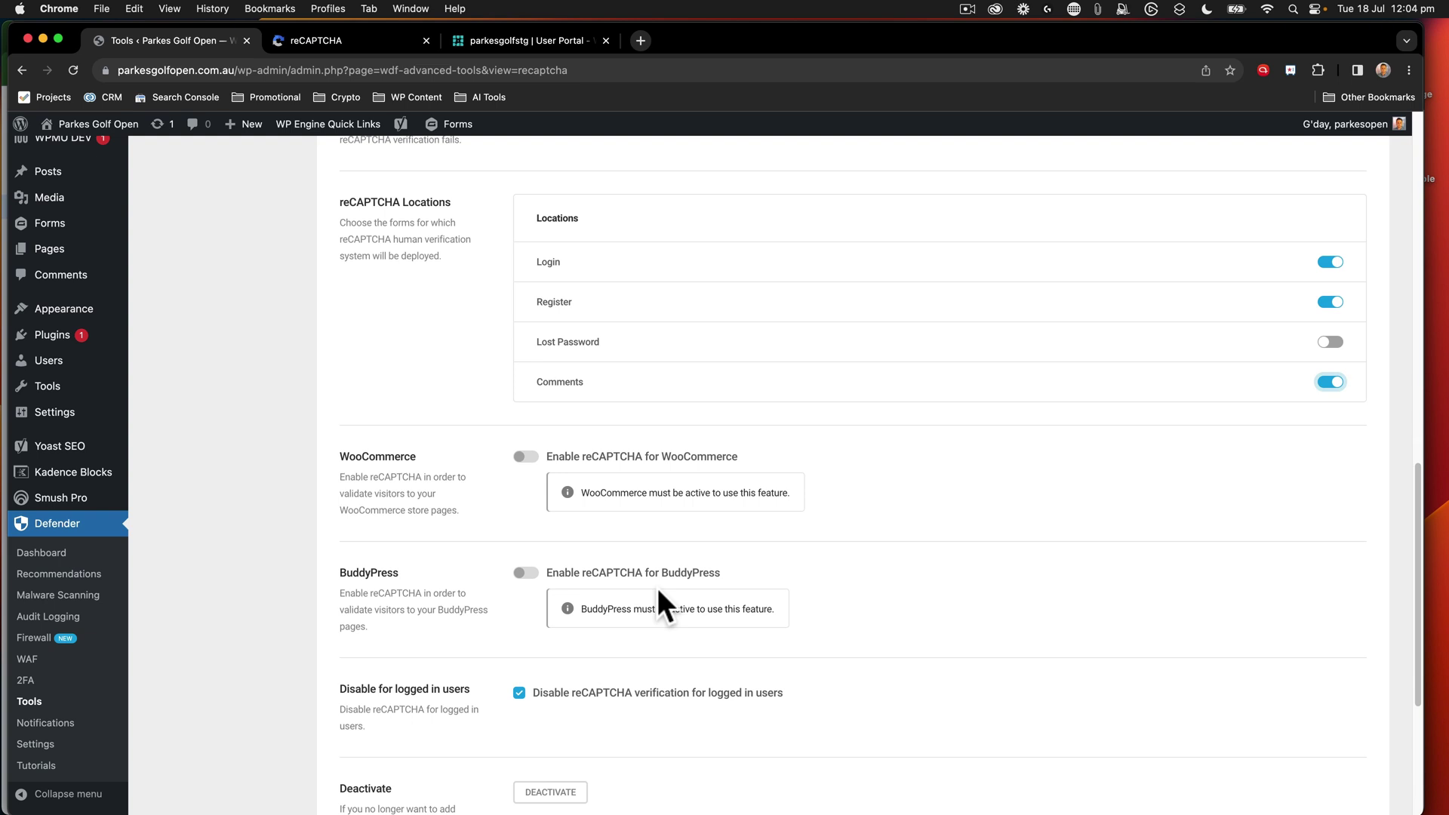
scroll(659, 592, "up", 1)
scroll(658, 587, "up", 5)
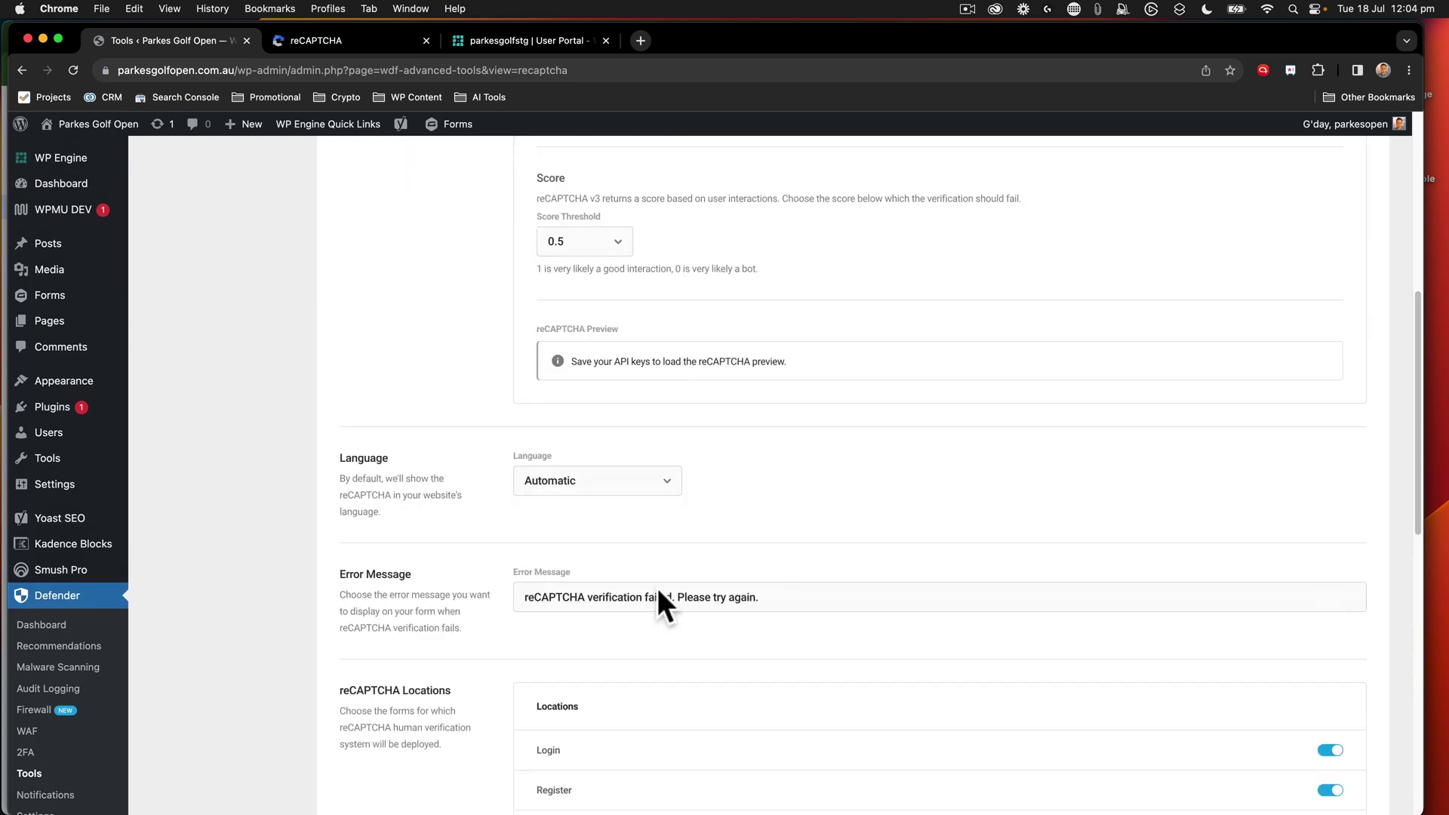
scroll(658, 588, "down", 9)
scroll(658, 589, "down", 1)
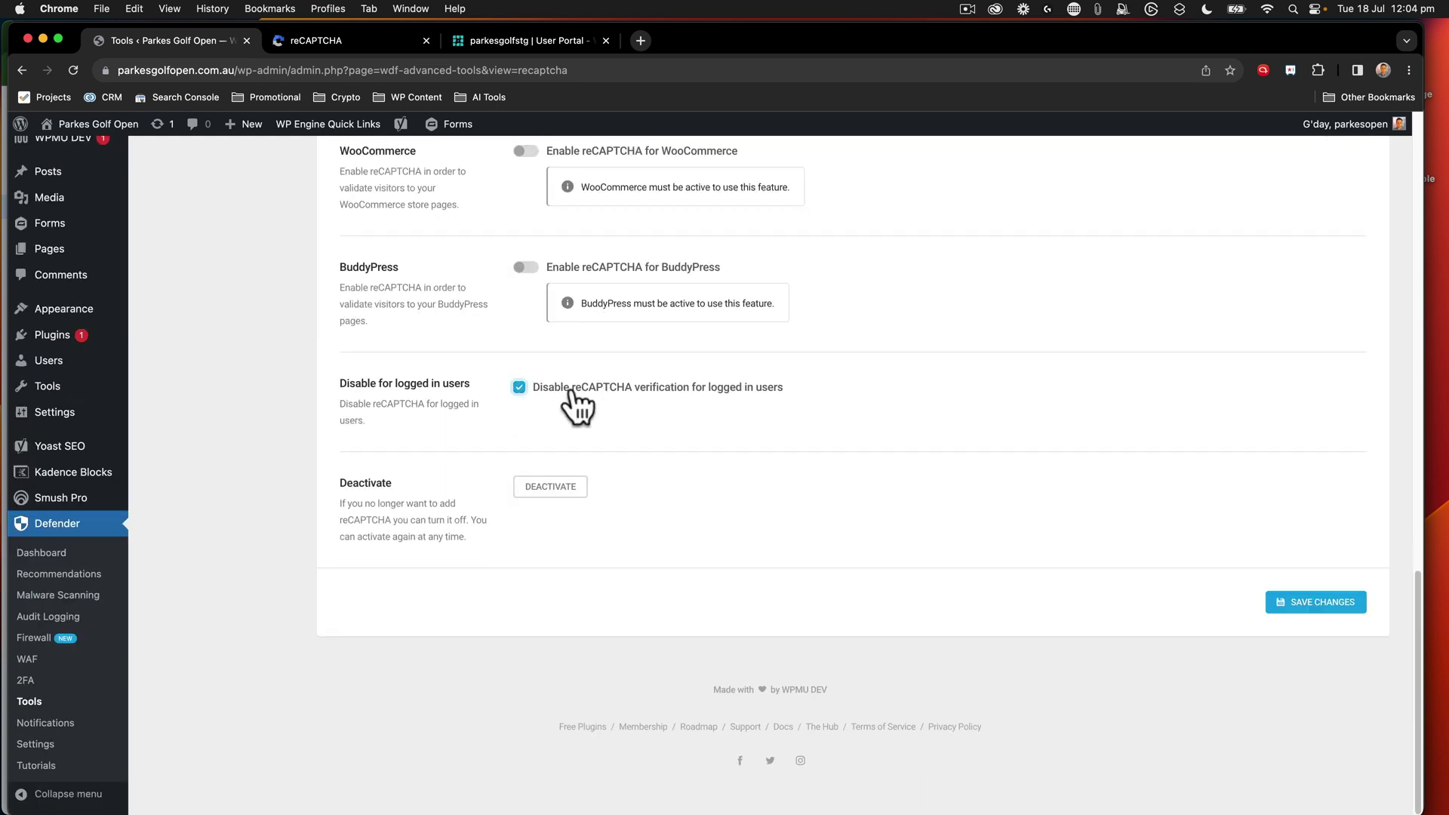
left_click(1303, 603)
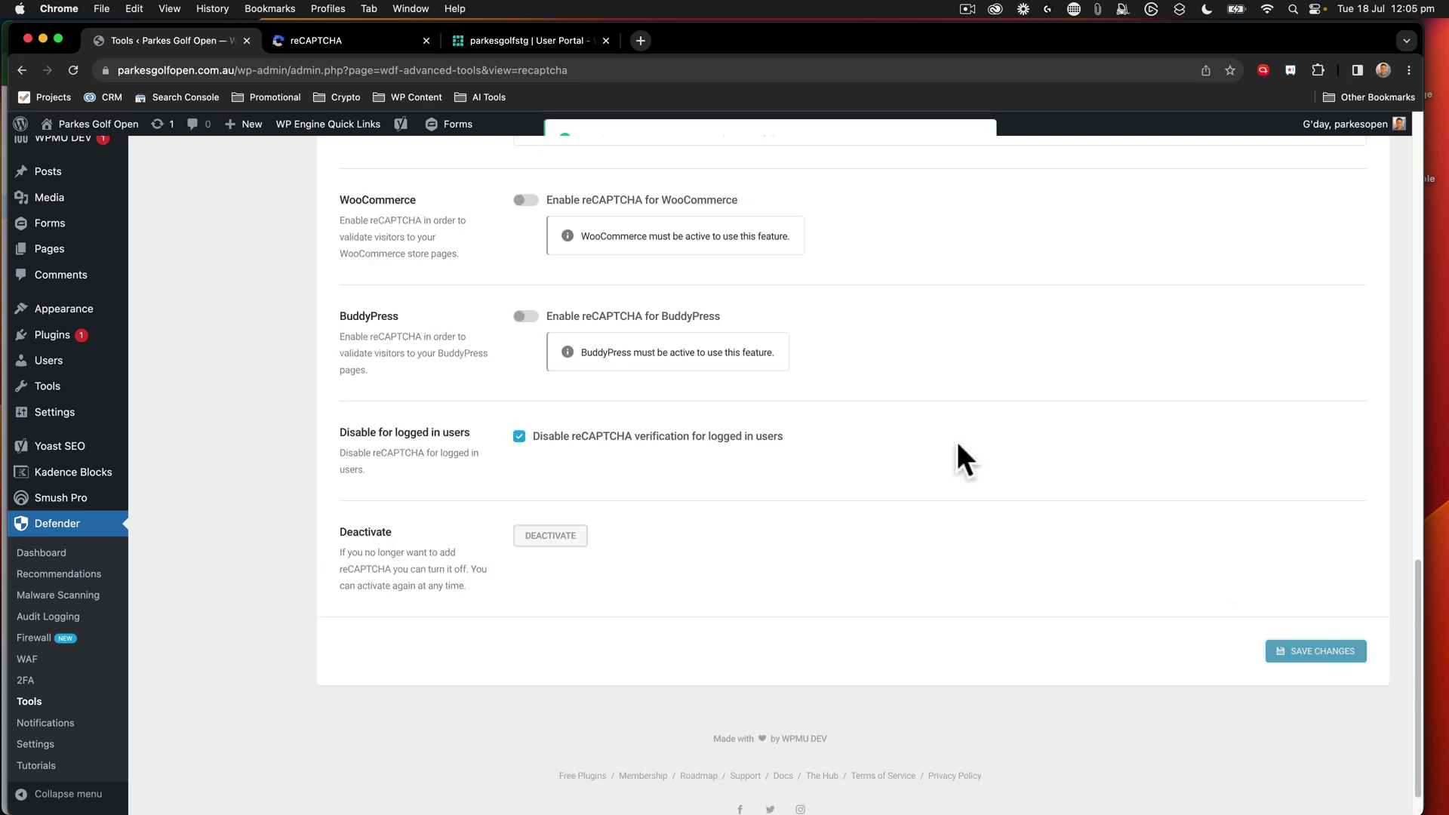
scroll(784, 504, "up", 8)
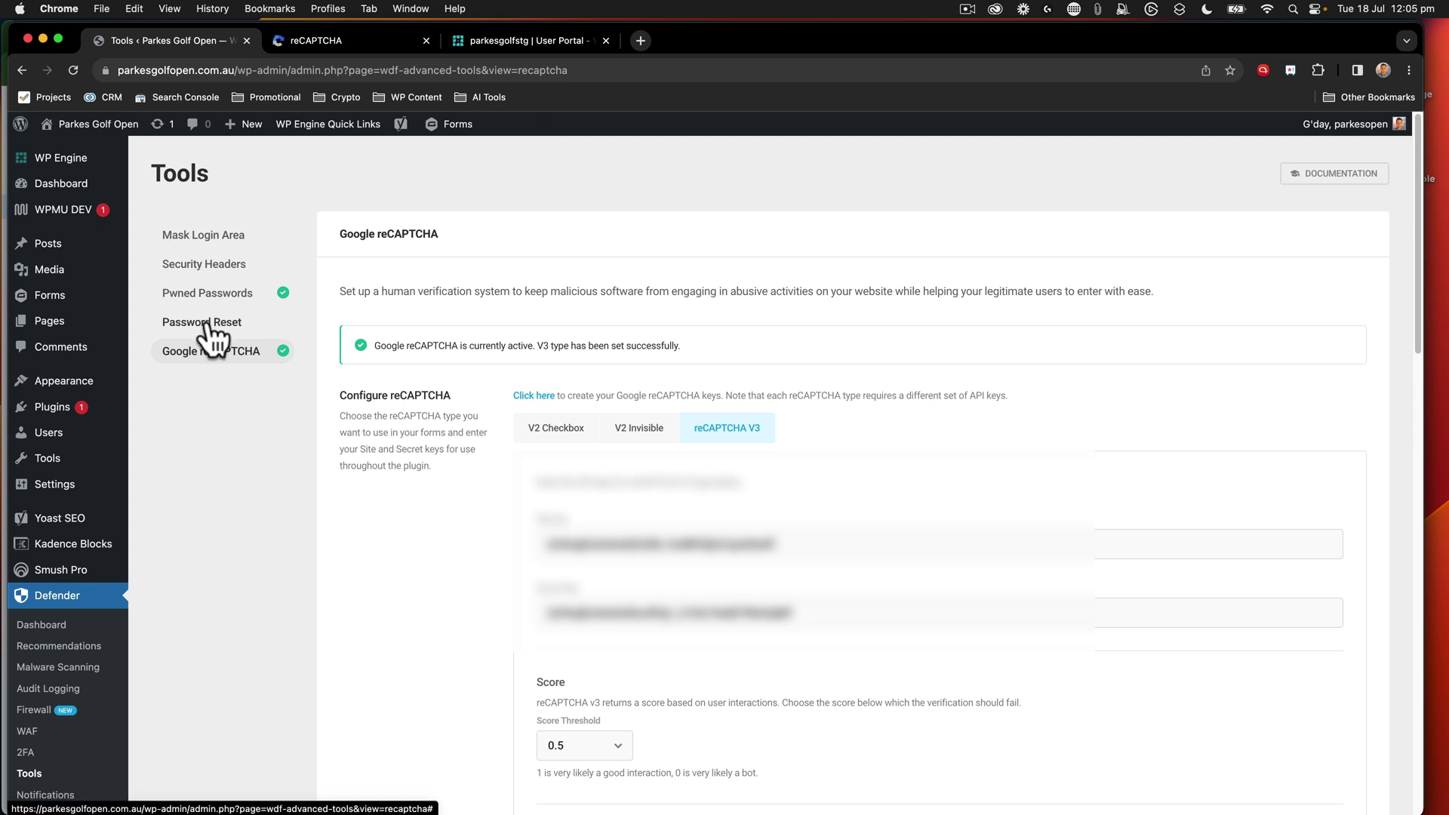
Step: Go to Defender > Dashboard from the admin sidebar
left_click(41, 625)
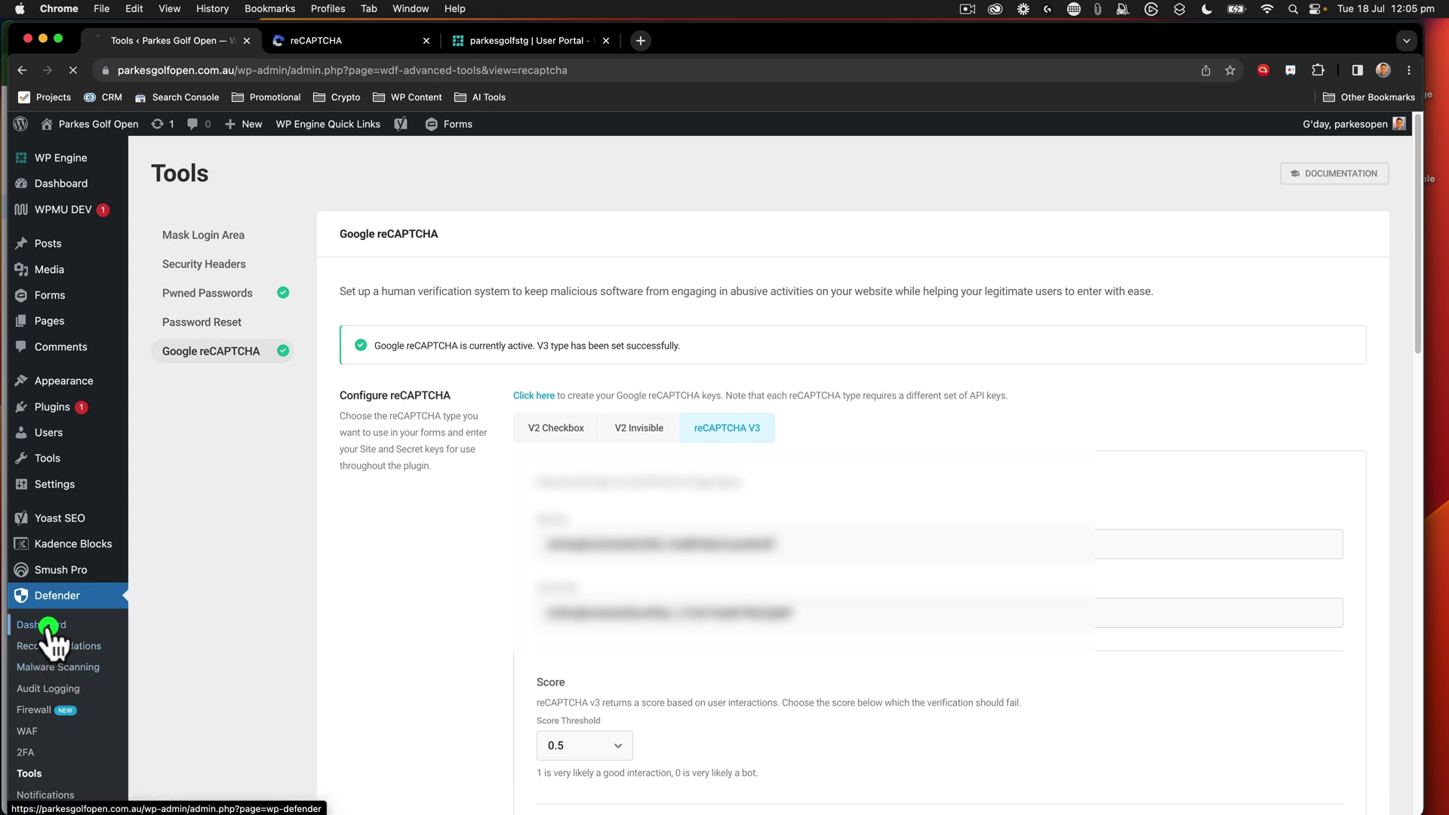